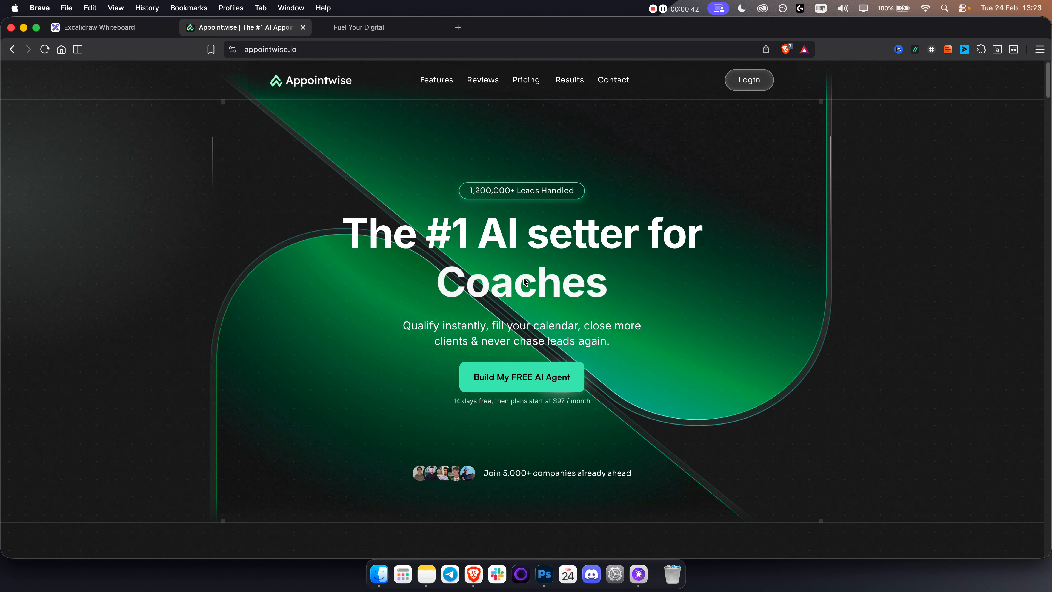
Log in to Appointwise and delete the unnamed strategy from the AI Agents list, confirming with DELETE
click(744, 82)
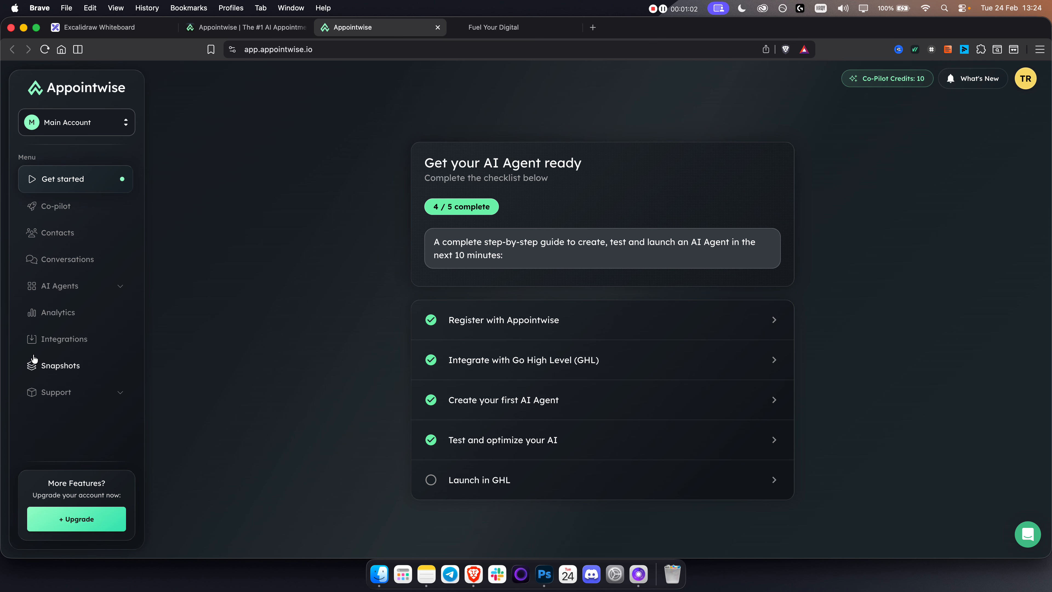
click(67, 290)
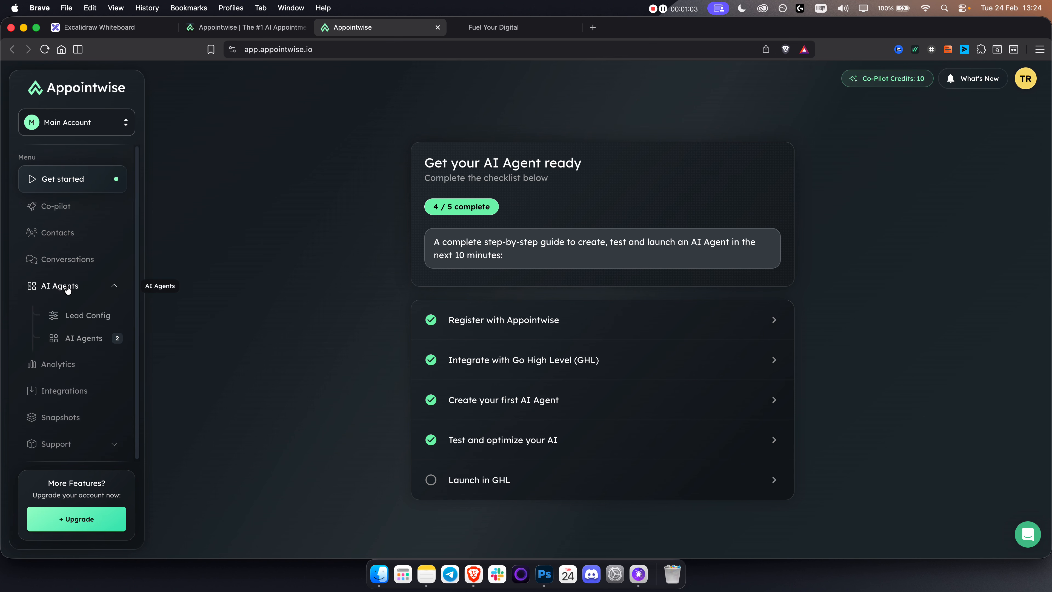
click(79, 339)
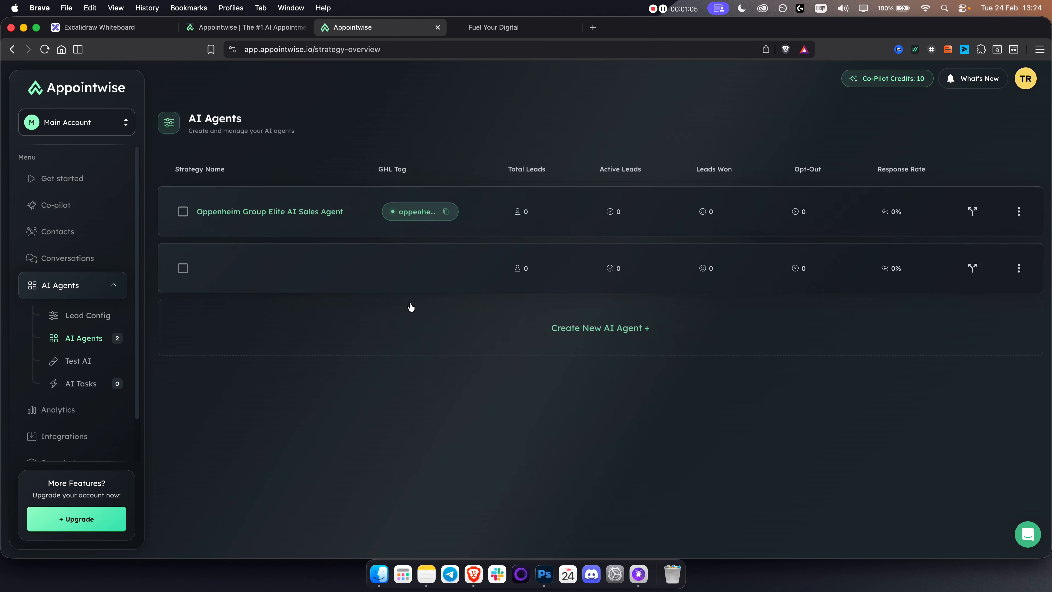
click(1019, 269)
click(956, 359)
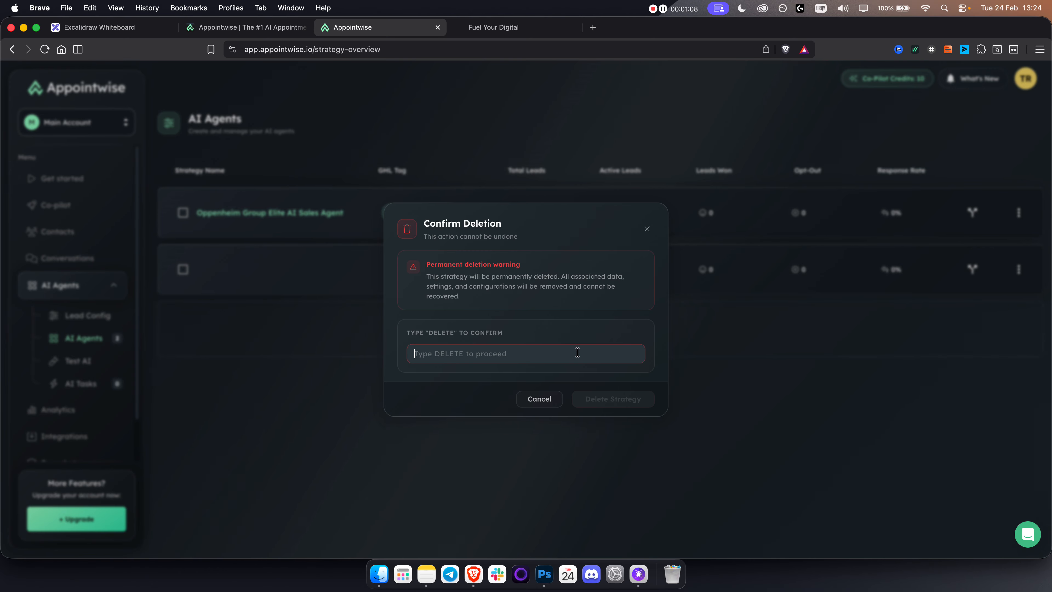
text(DELETE)
click(619, 400)
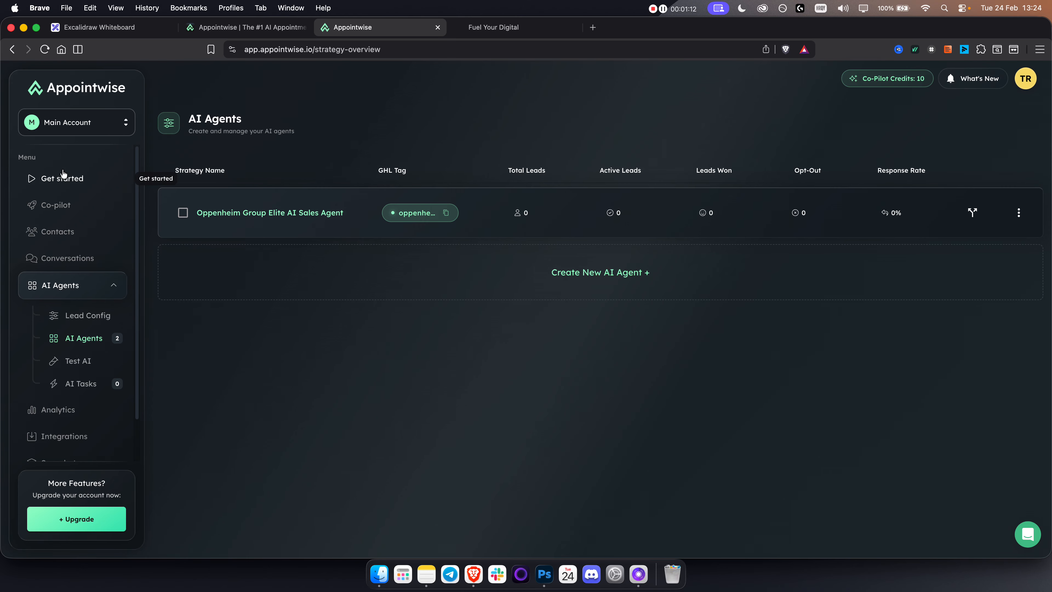
Review the Appointwise Get started checklist, the Excalidraw whiteboard and the available sub-accounts in GoHighLevel
click(68, 178)
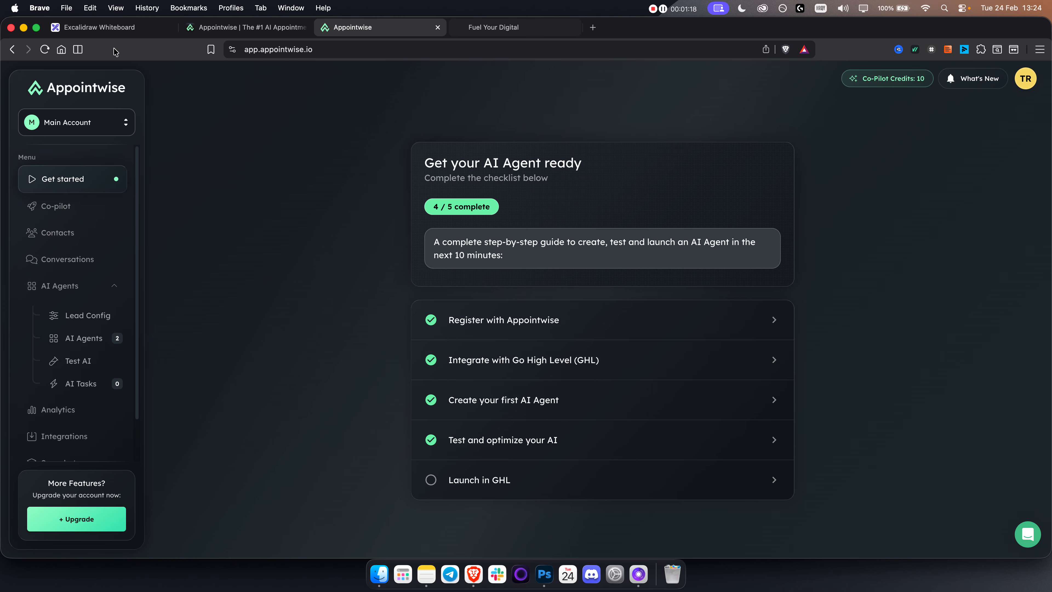
key(super+1)
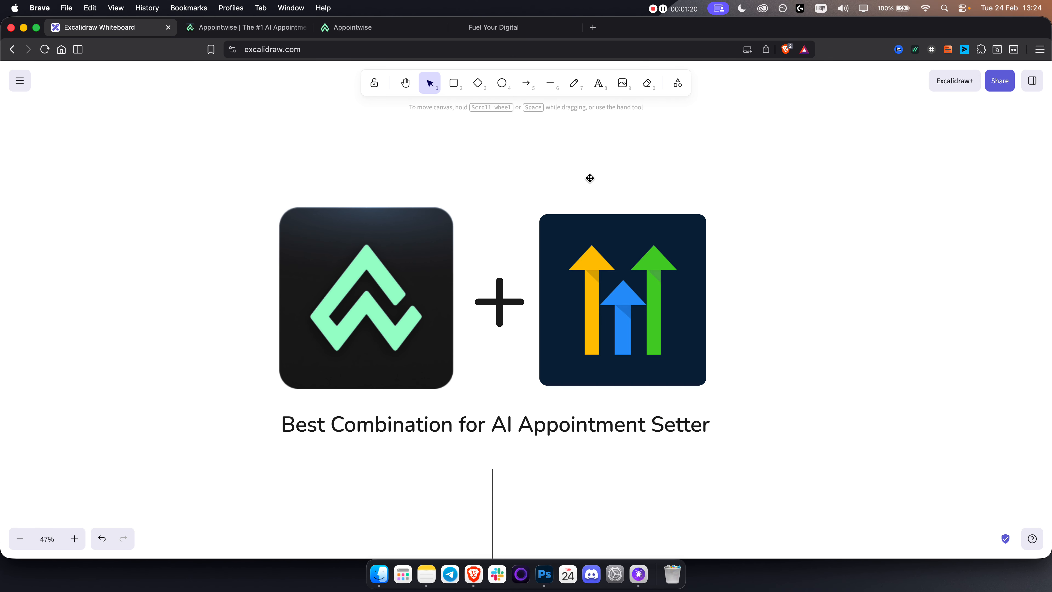
click(513, 34)
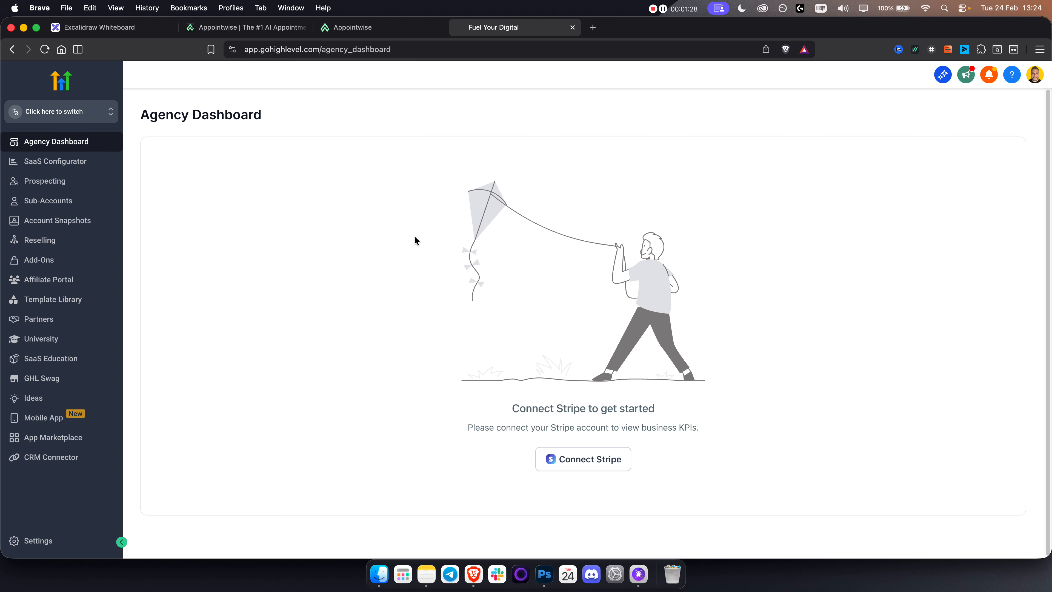
click(64, 118)
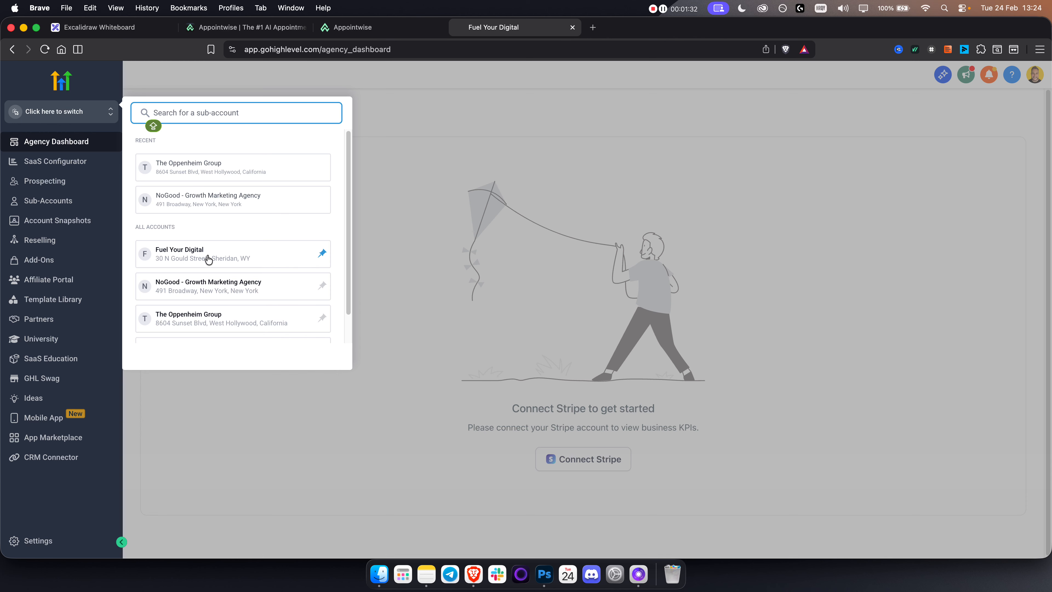
click(451, 190)
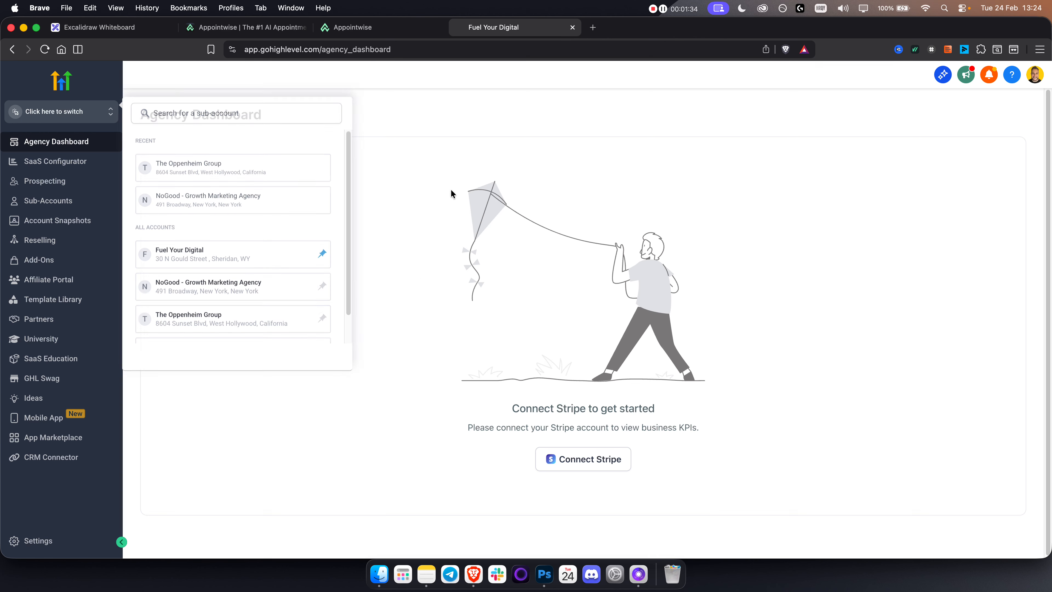
Copy the snapshot link from Appointwise's Integrate with Go High Level checklist item and import the Appointwise AI Agent Connector snapshot into GoHighLevel
click(379, 33)
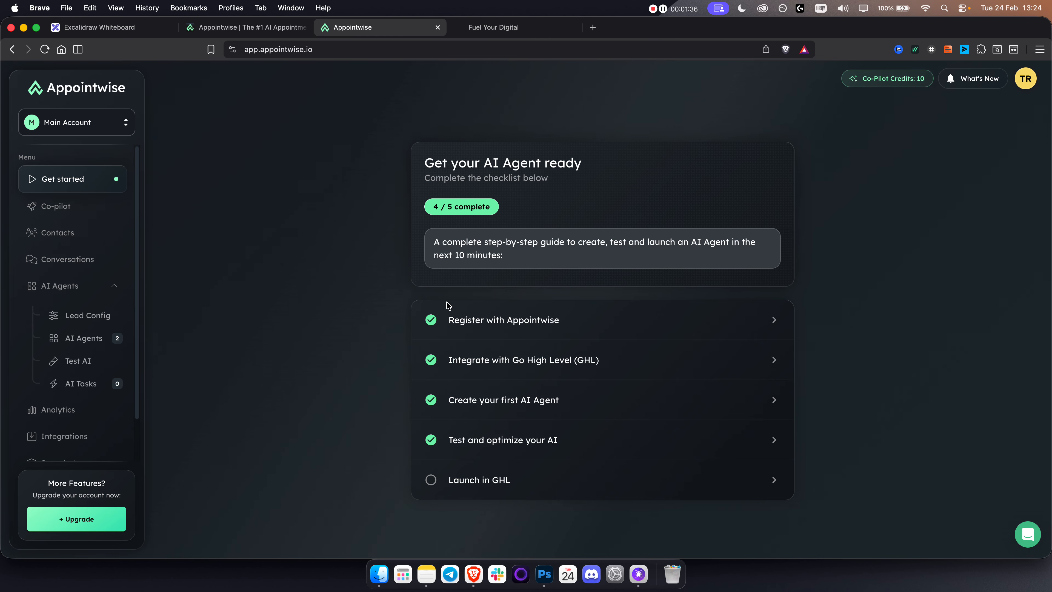
click(506, 362)
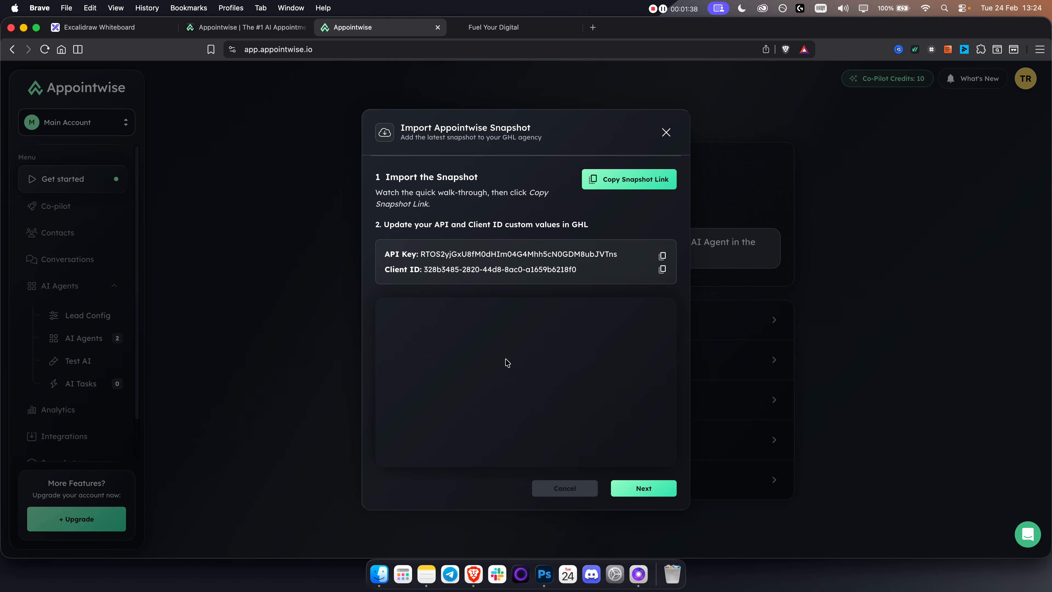
click(609, 182)
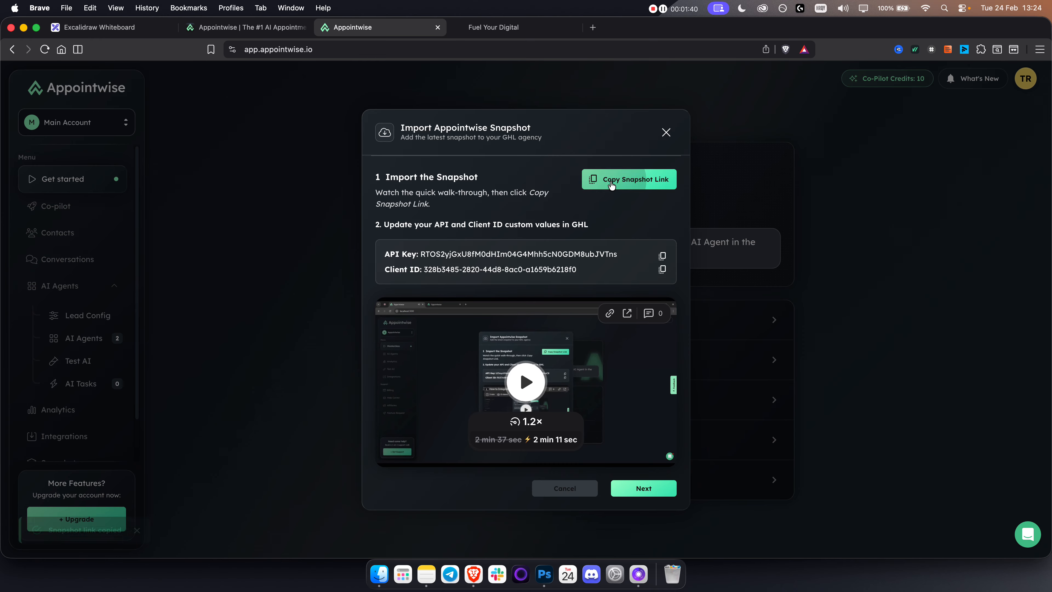
click(592, 27)
key(super+v)
key(Return)
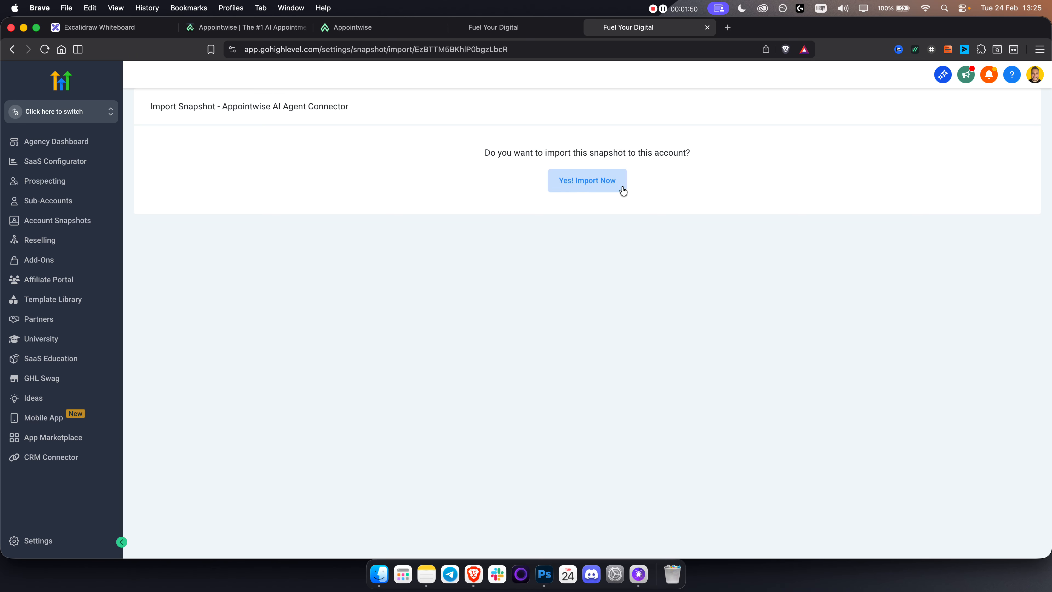
click(581, 185)
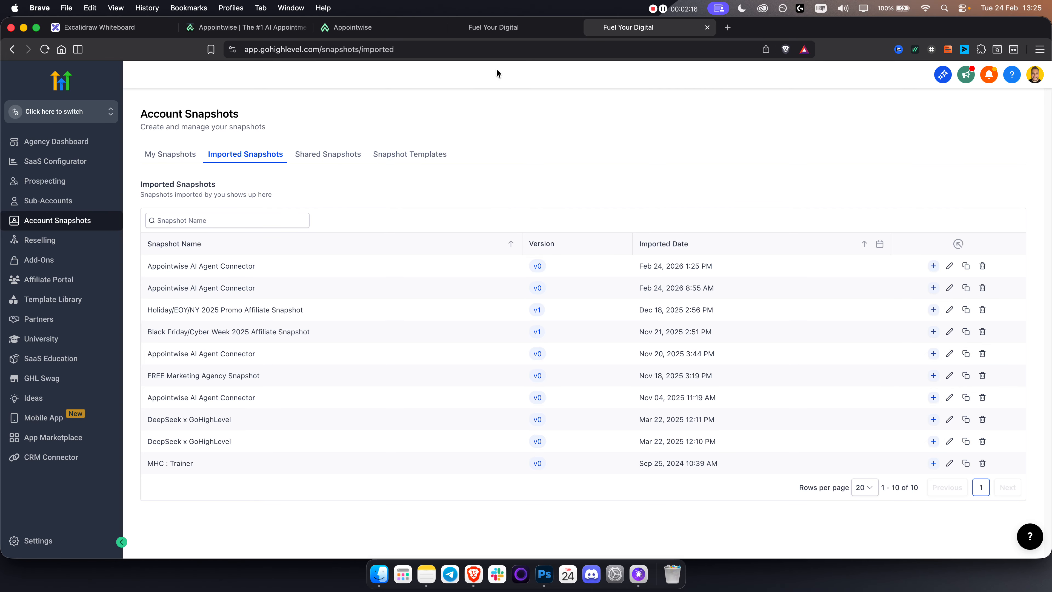
Return to Appointwise and examine the API key and client ID in the Import Appointwise Snapshot dialog
click(379, 37)
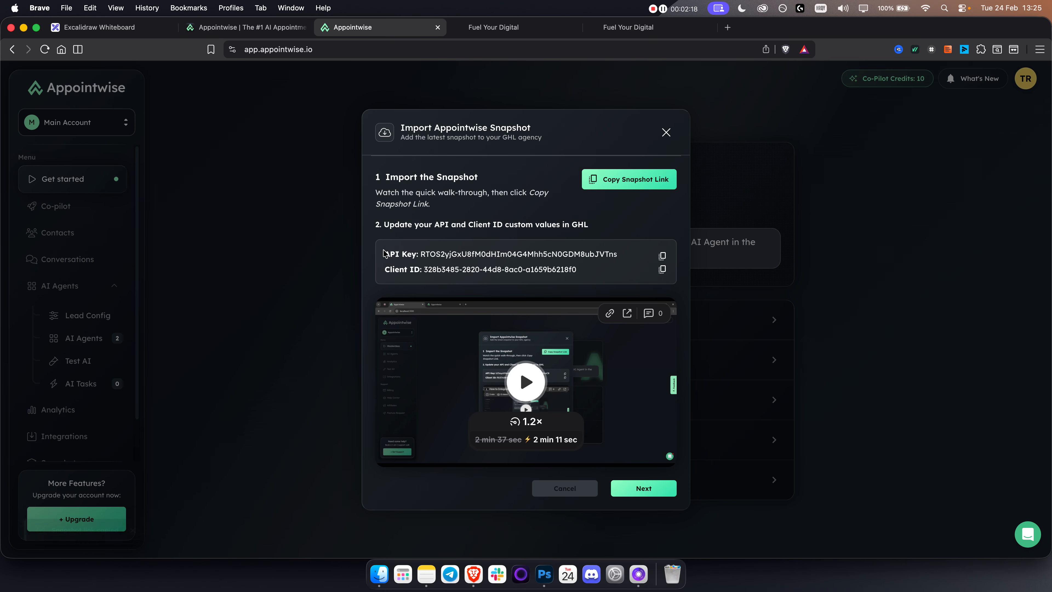
drag(383, 251, 629, 255)
drag(384, 269, 608, 276)
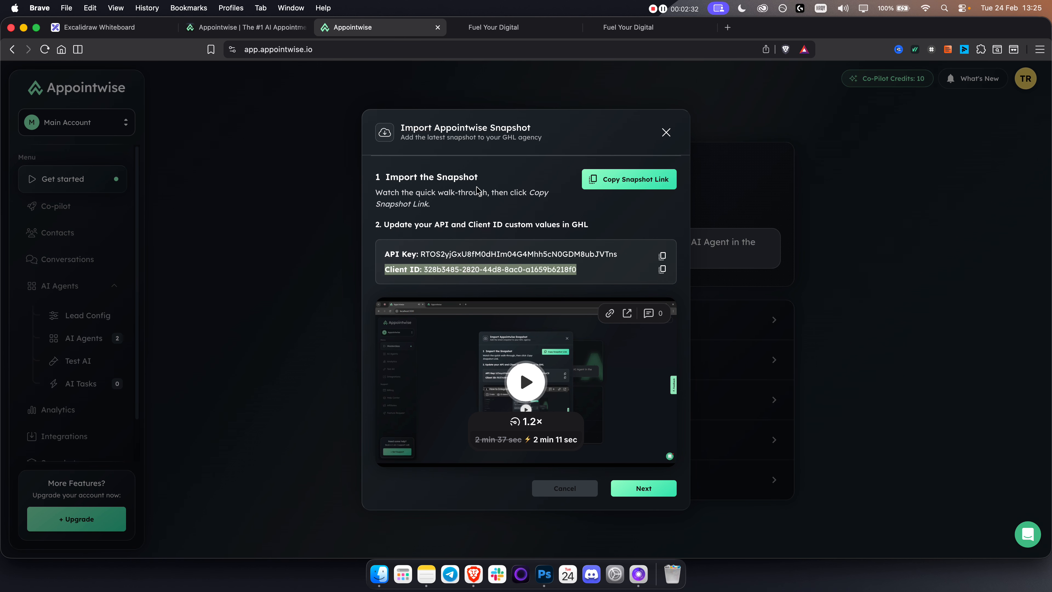
Switch GoHighLevel to The Oppenheim Group sub-account and open its Custom Values settings
click(506, 32)
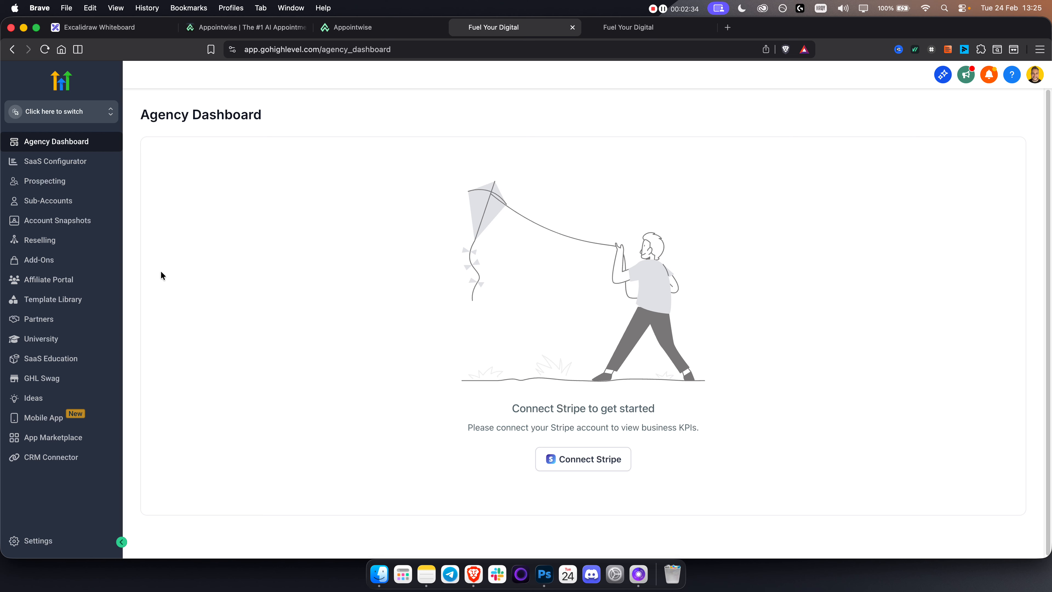
click(87, 117)
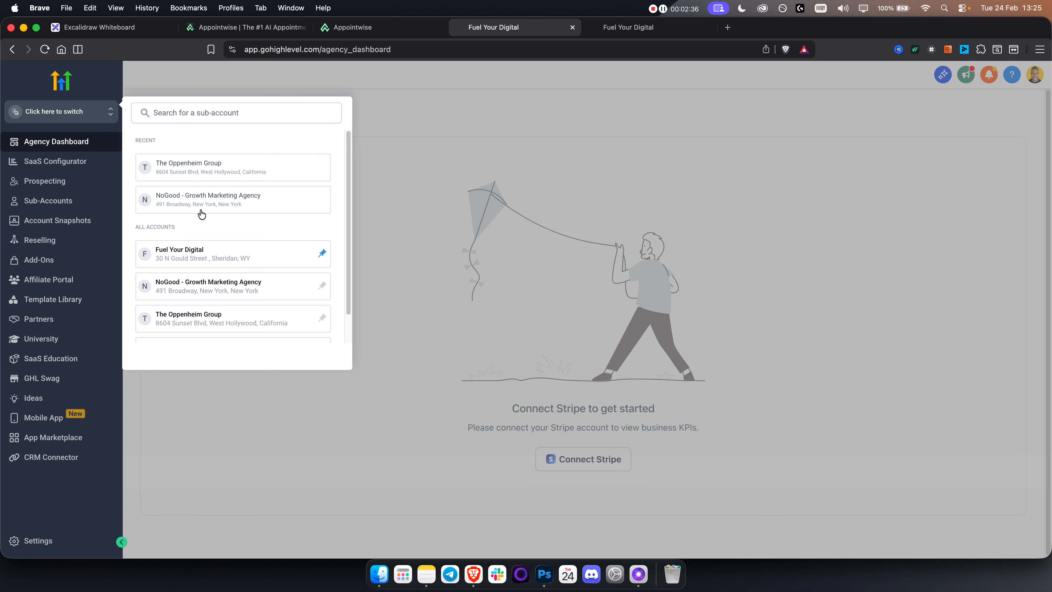
click(190, 170)
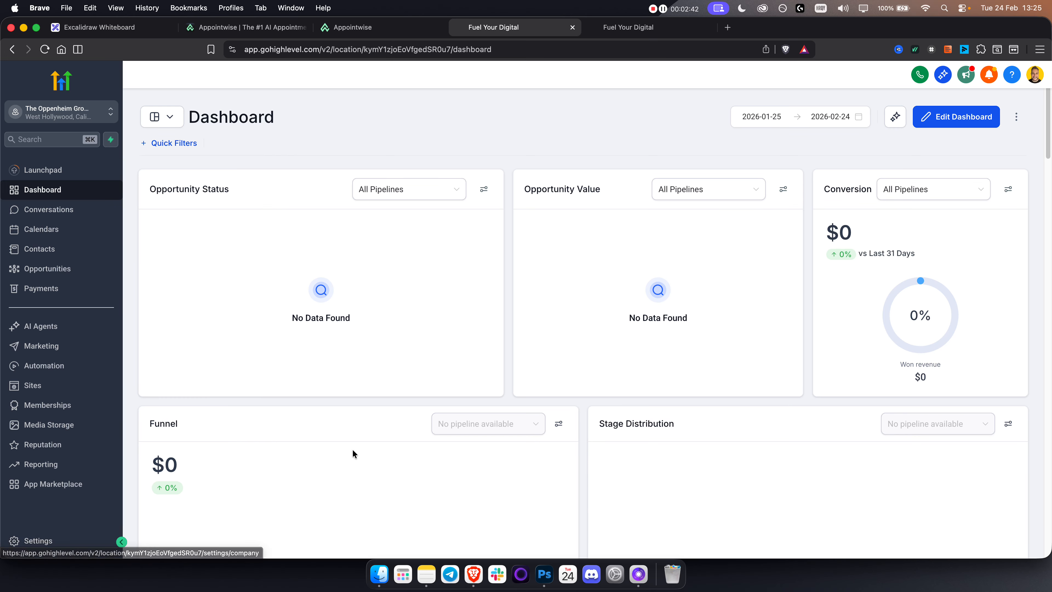
click(619, 28)
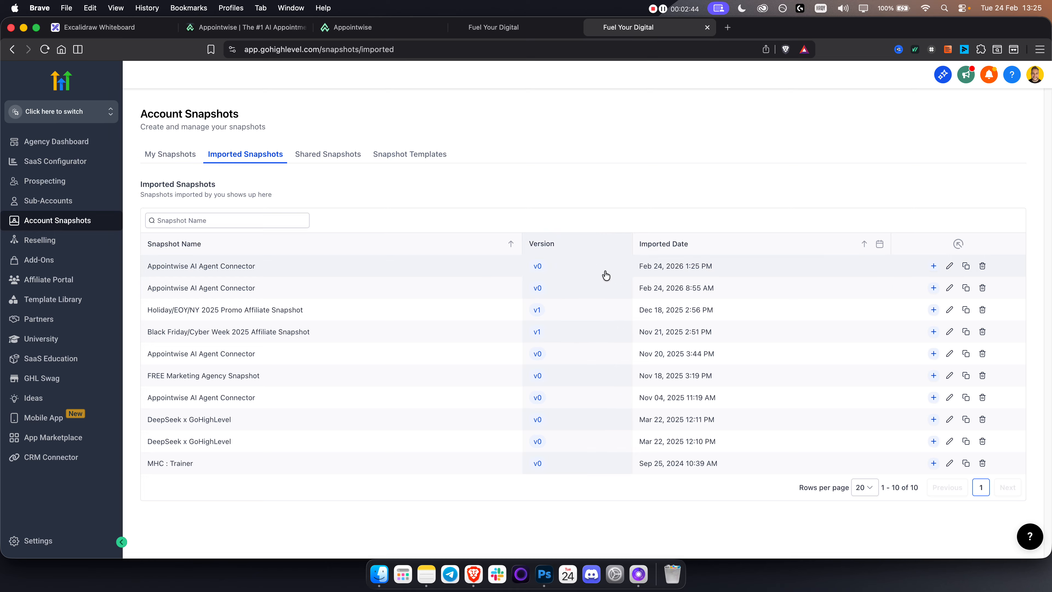
click(514, 28)
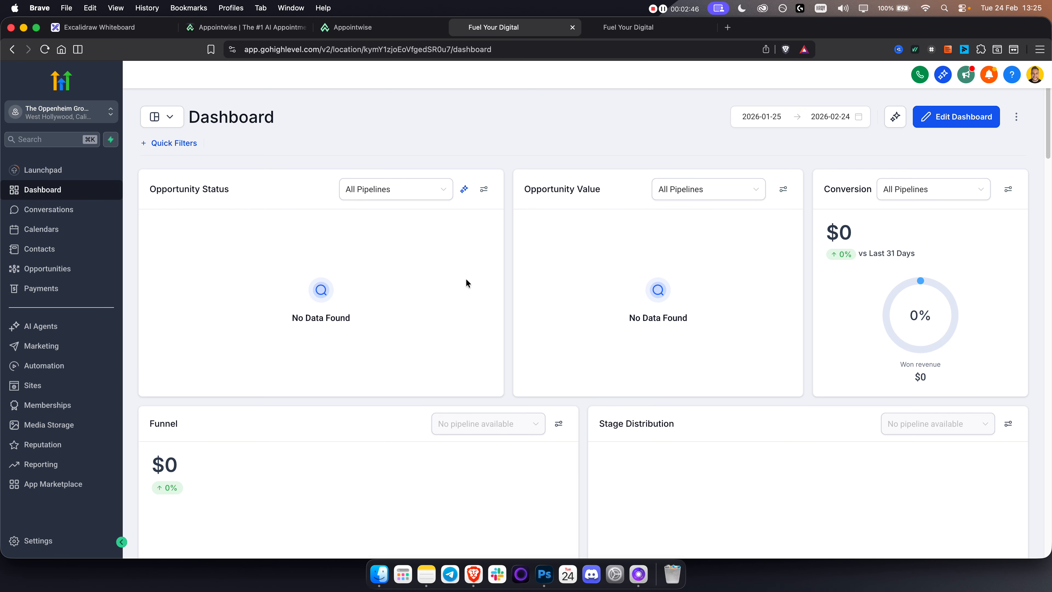
click(25, 540)
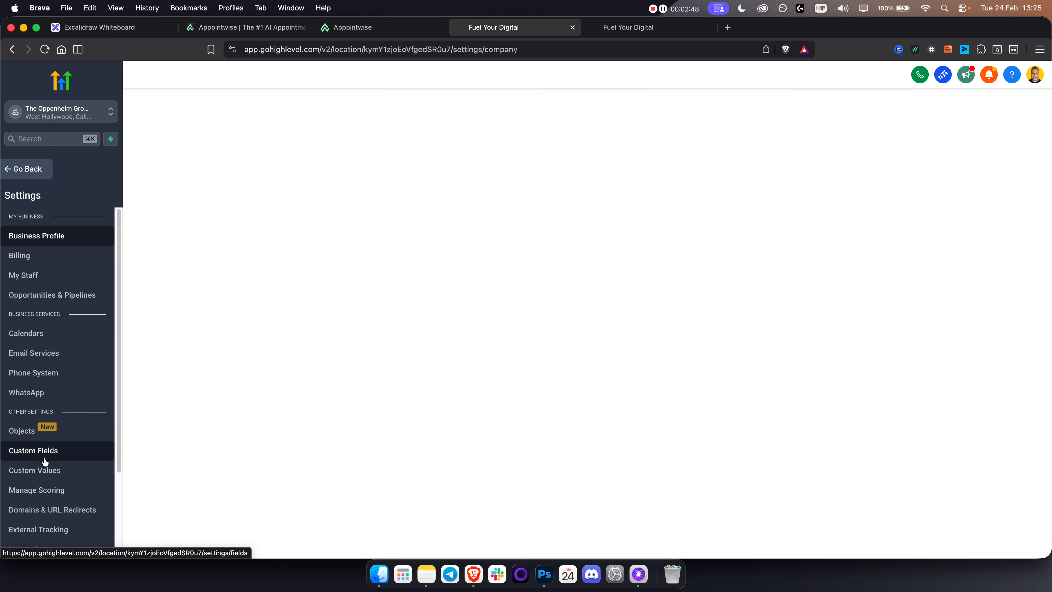
click(16, 478)
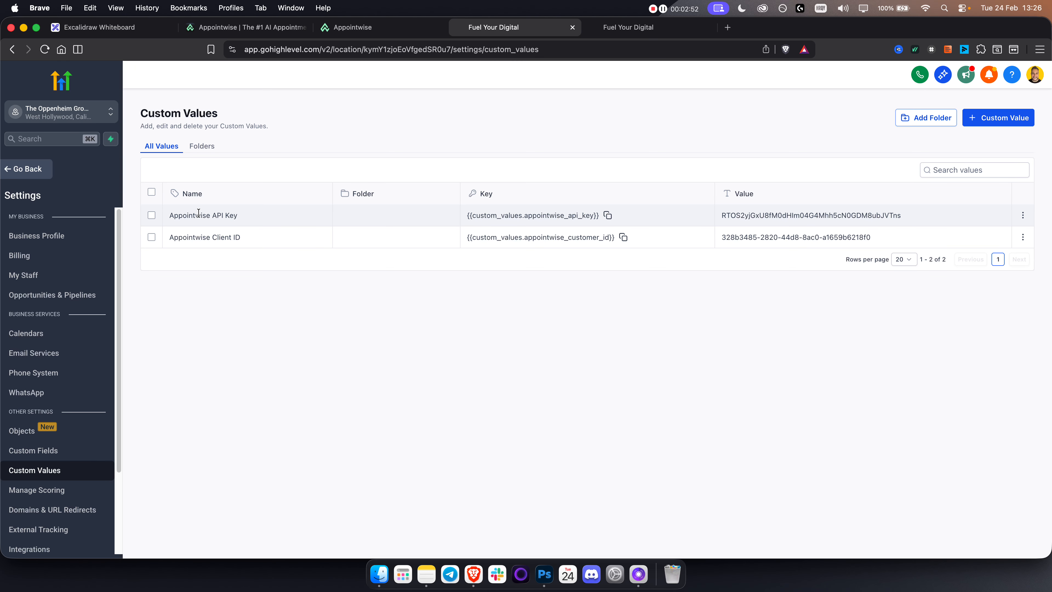
Compare the Appointwise API Key custom value with the key shown in Appointwise, and close its editor without saving
click(1023, 216)
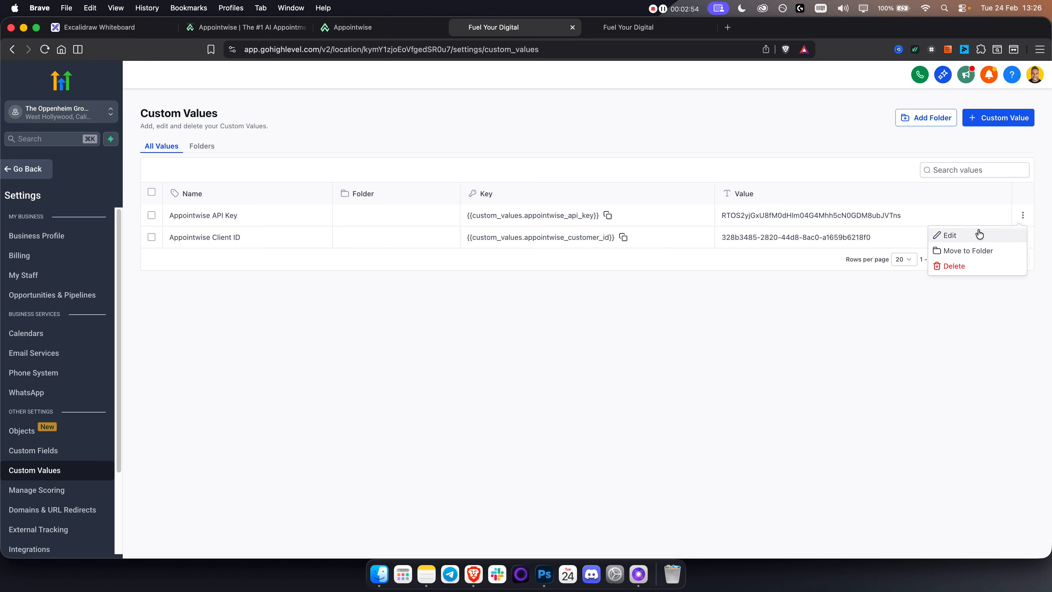
click(969, 233)
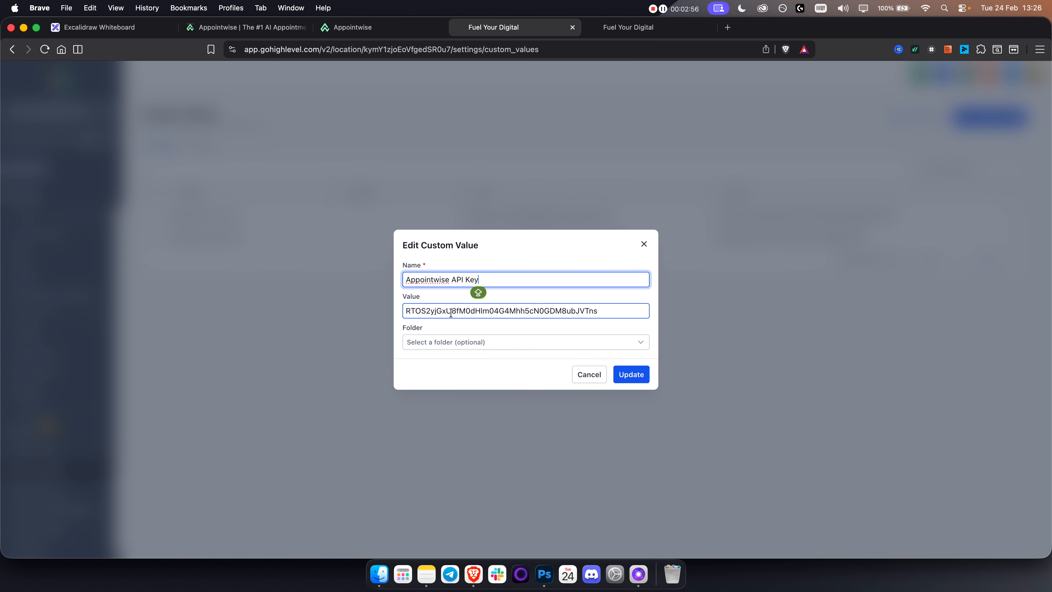
click(383, 27)
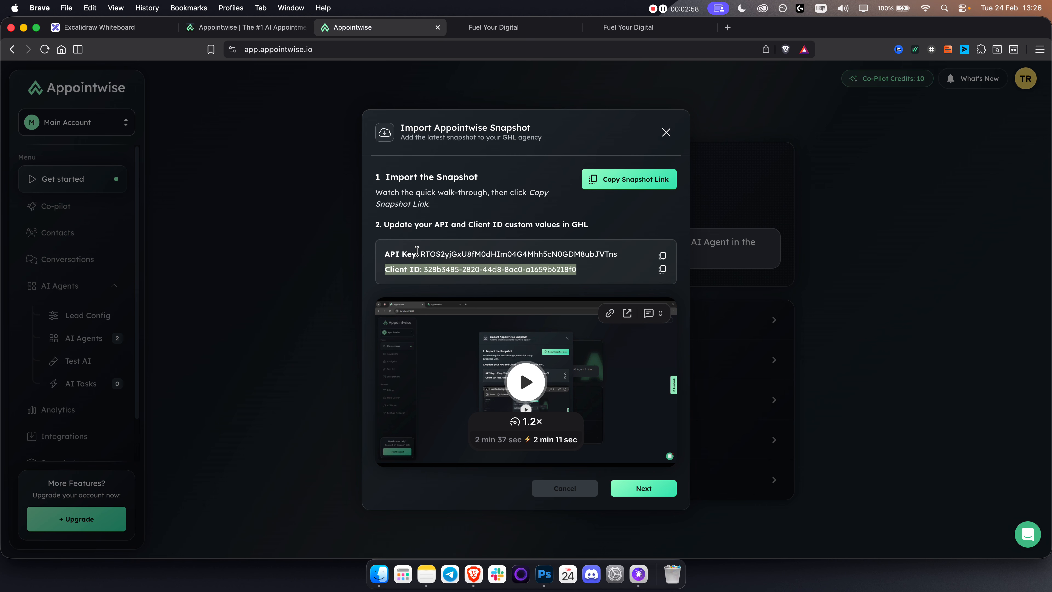
drag(421, 254, 635, 258)
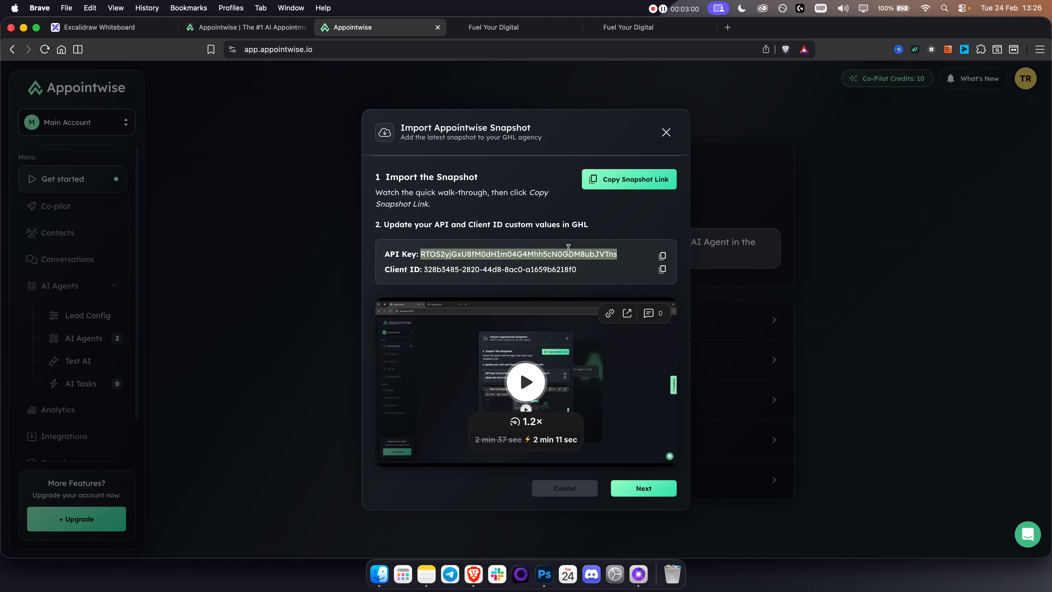
click(507, 30)
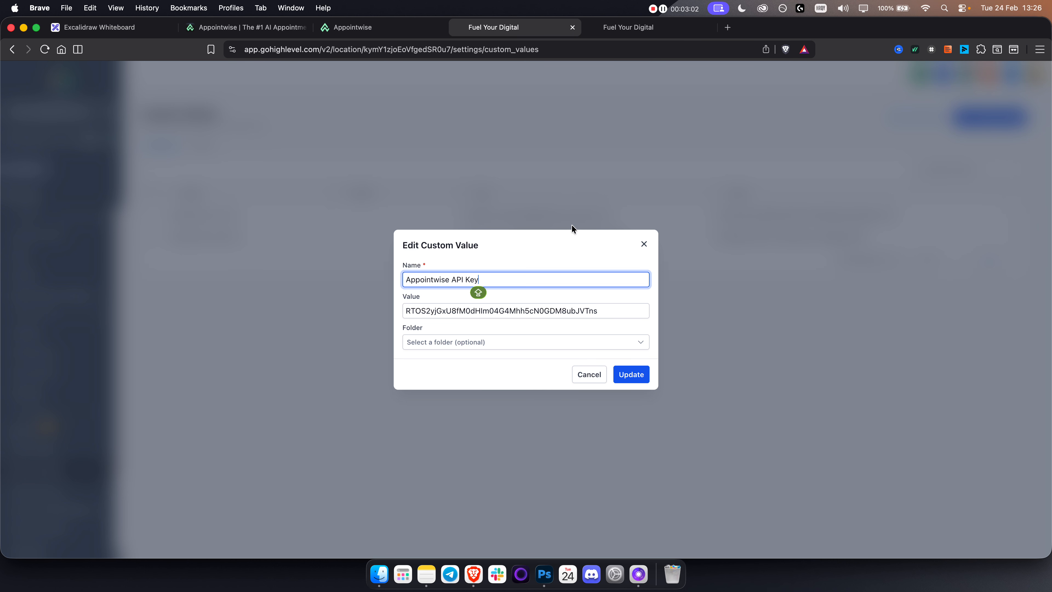
click(644, 244)
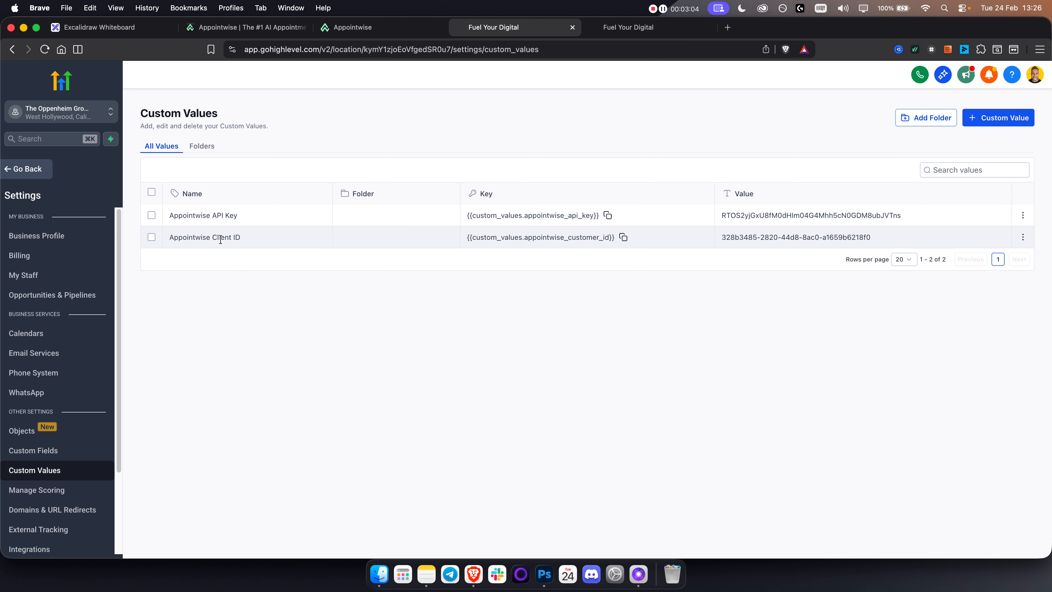
Open the Appointwise Client ID custom value for editing, and advance the Appointwise setup dialog to Integrate with Go High Level
click(1023, 239)
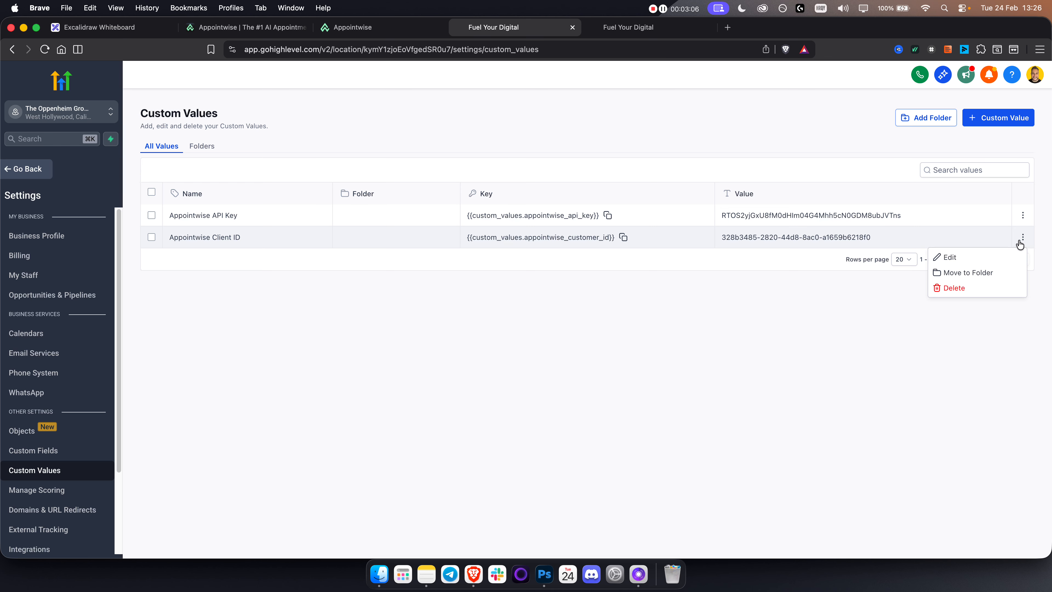
click(956, 261)
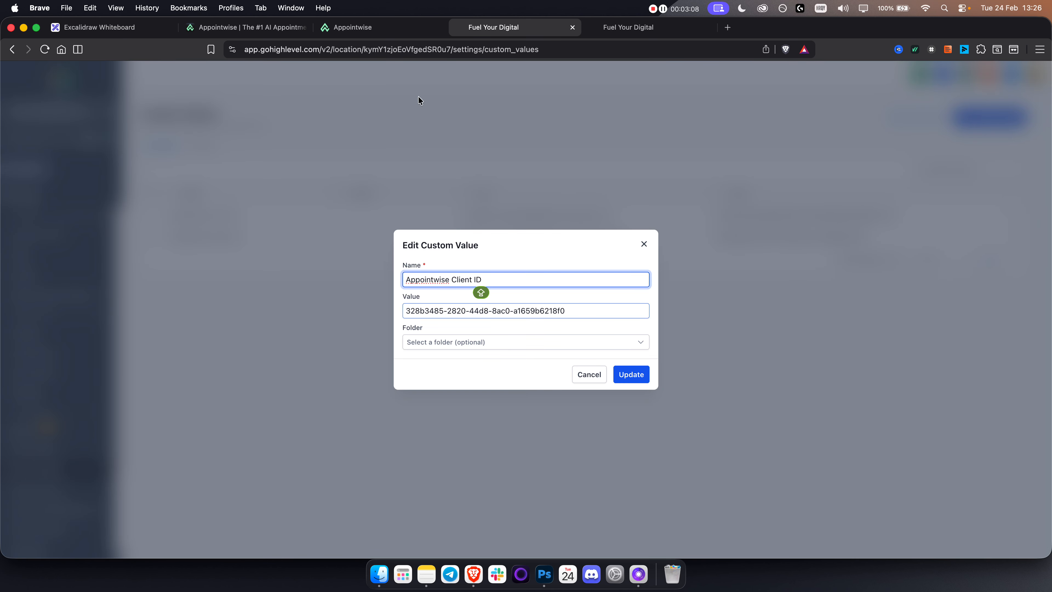
click(368, 31)
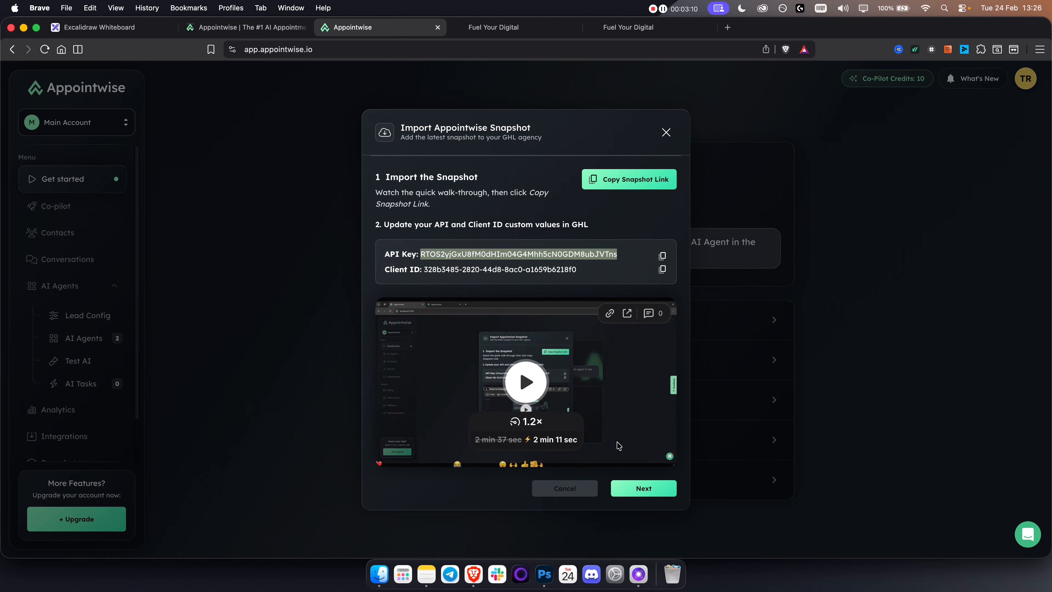
click(653, 495)
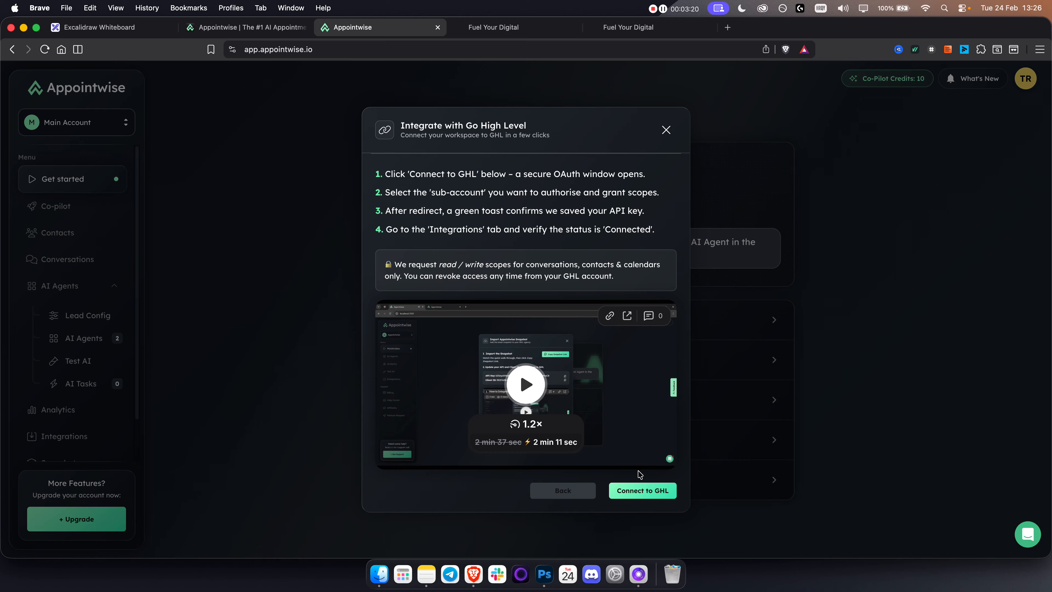
click(514, 27)
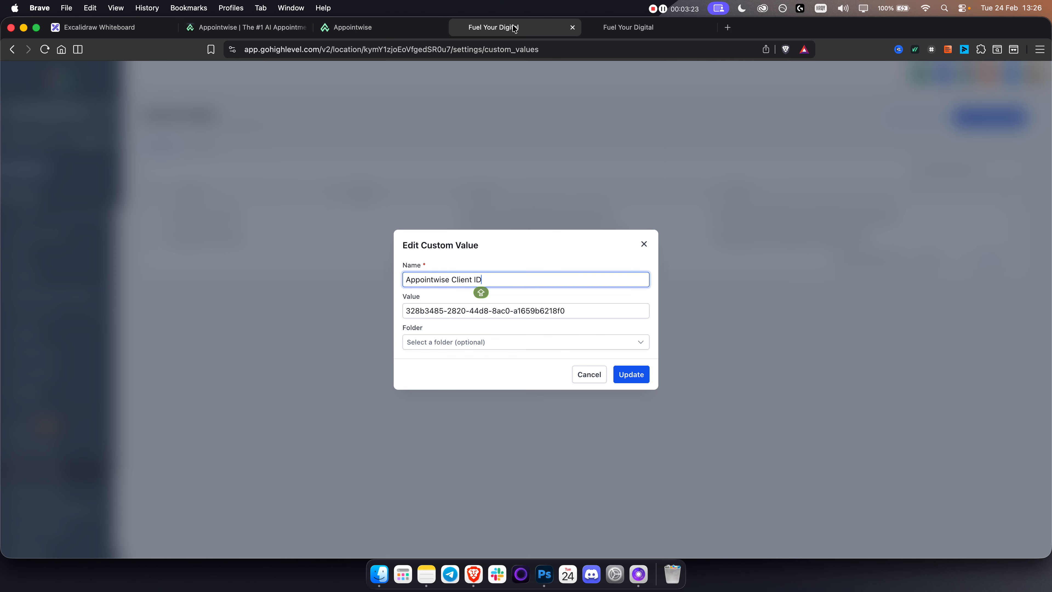
Close the Appointwise Client ID editor without saving, and return to Appointwise to close the Integrate with Go High Level dialog
click(644, 247)
click(106, 112)
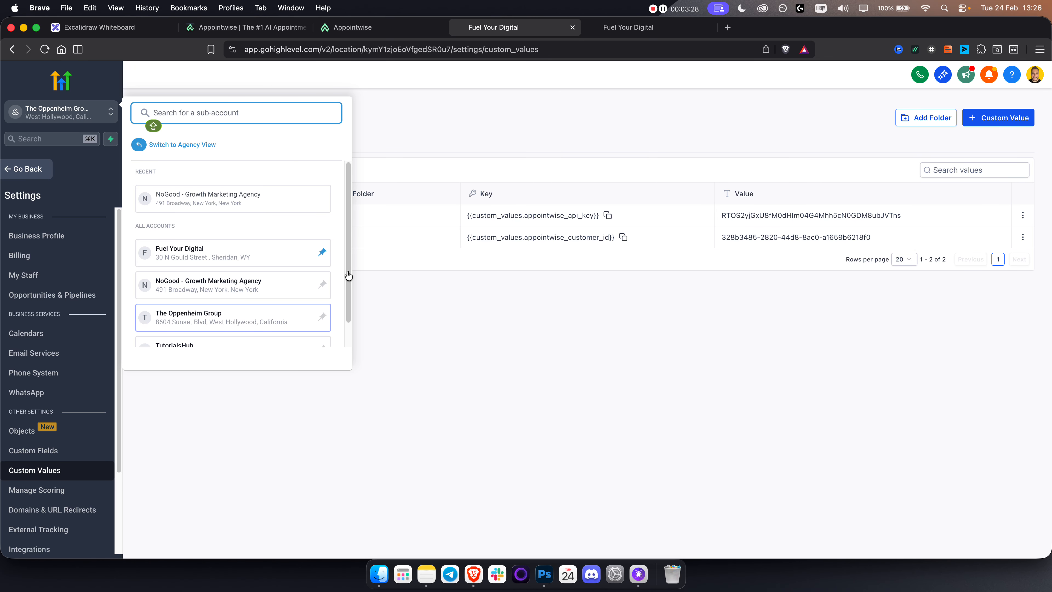
click(356, 27)
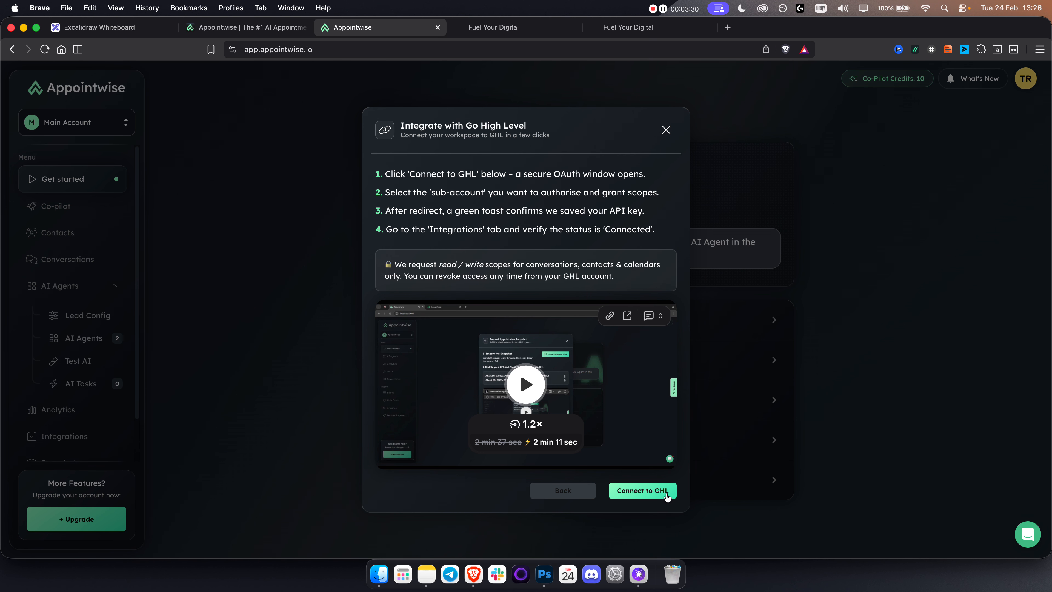
click(667, 130)
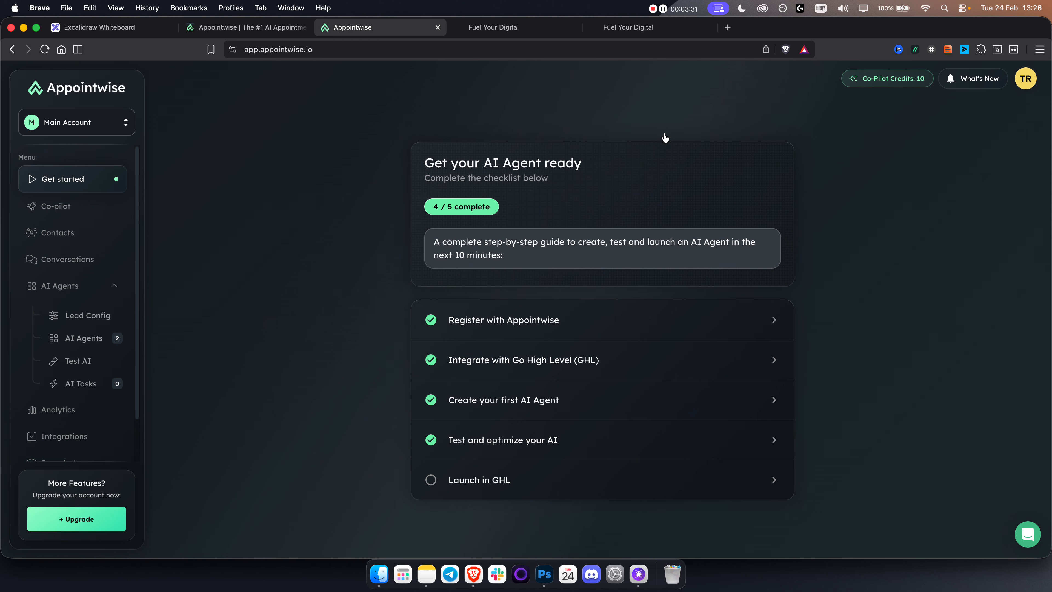
Start creating the first AI Agent from the setup checklist, using the Use Template option
click(489, 405)
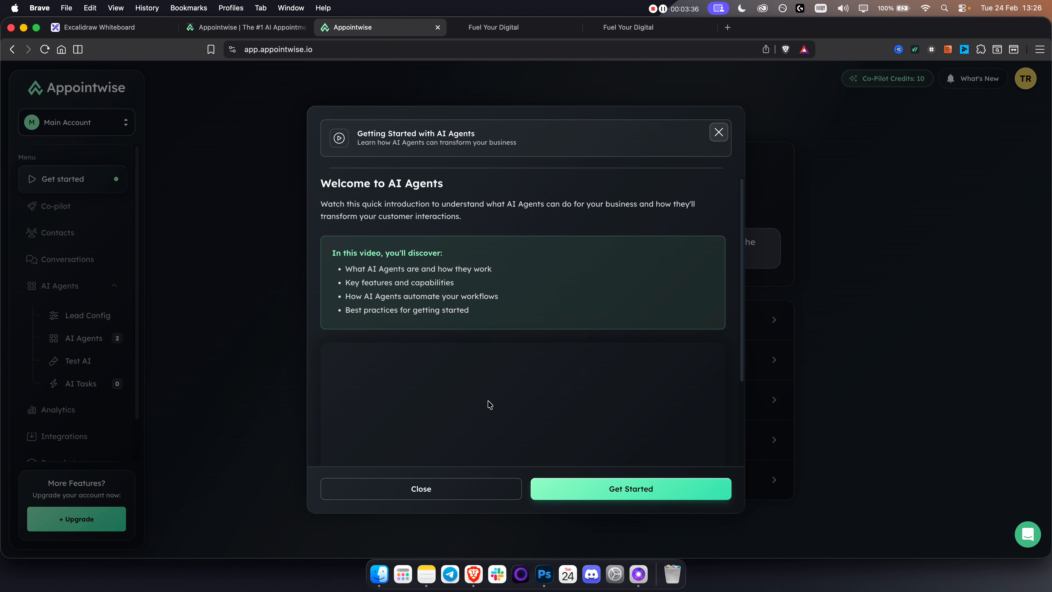
click(598, 496)
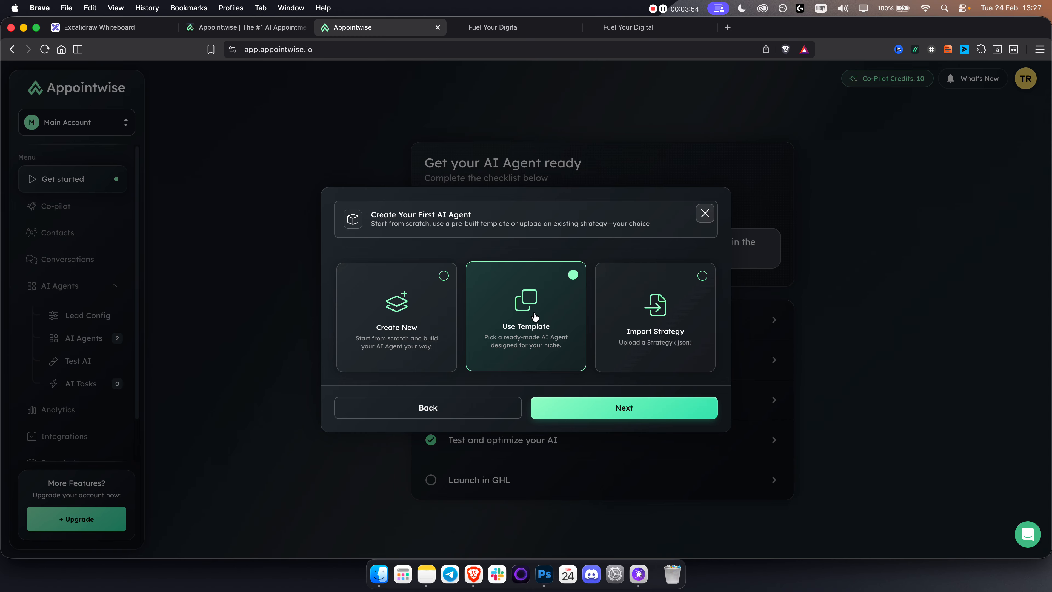
click(412, 324)
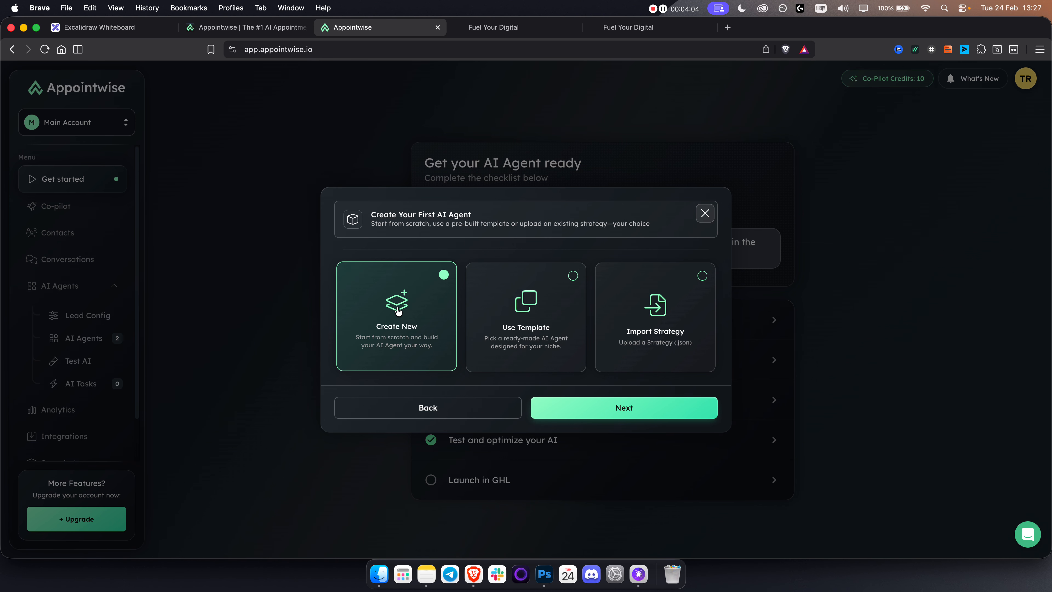
click(549, 325)
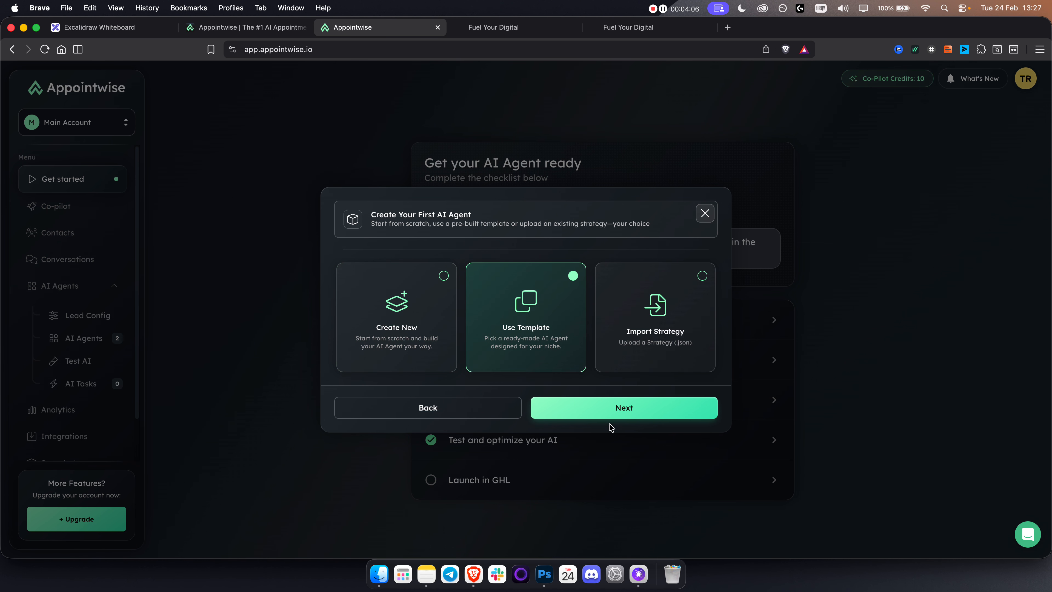
click(617, 414)
Look through the available agent templates and create the strategy from the Auto Detailer template
scroll(518, 315, down, 8)
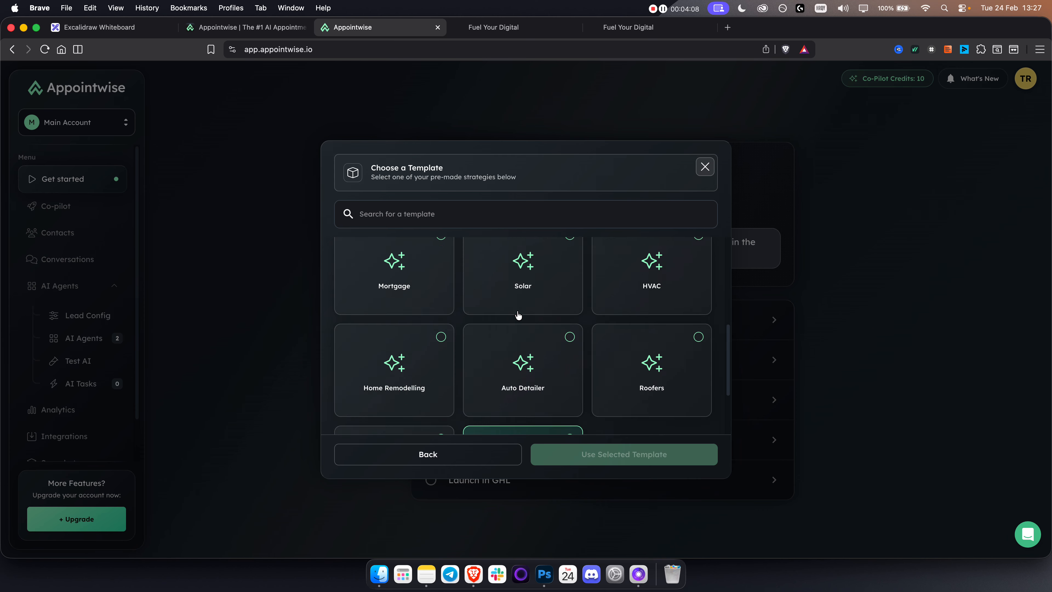
scroll(538, 319, up, 5)
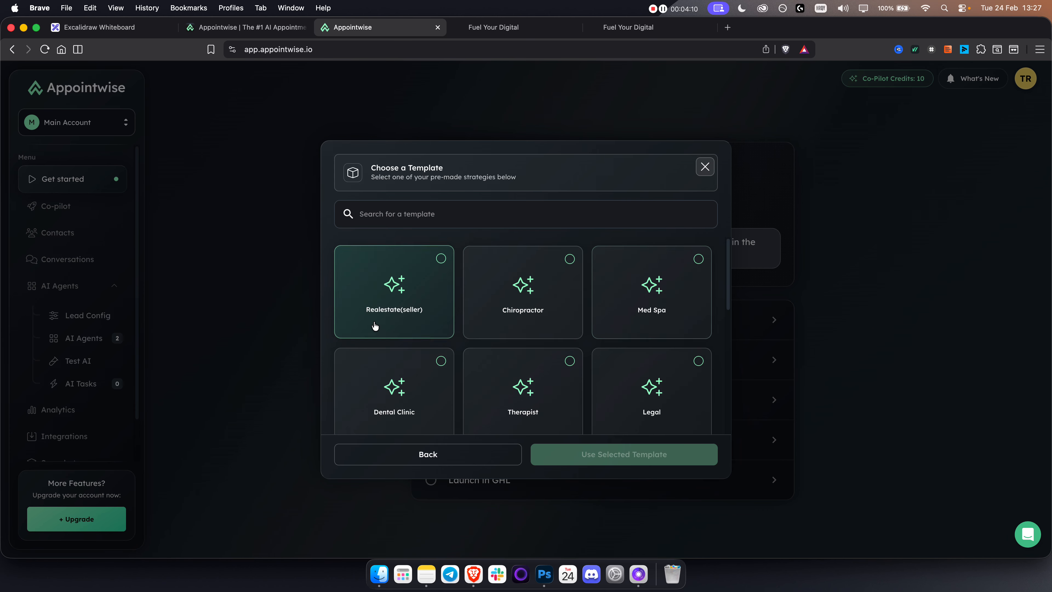
scroll(375, 327, down, 2)
scroll(375, 325, down, 6)
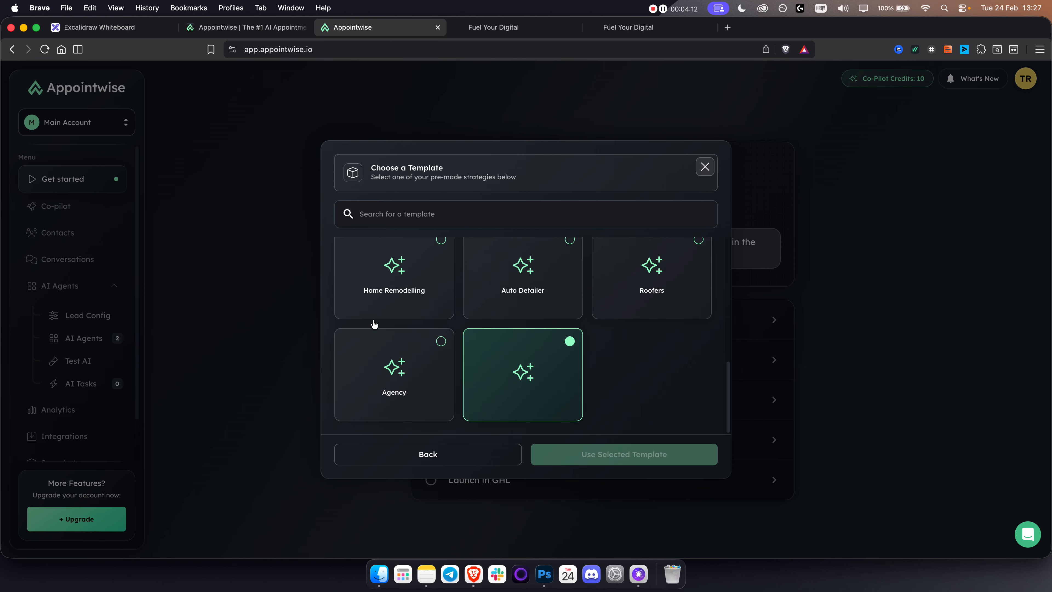
scroll(377, 323, up, 8)
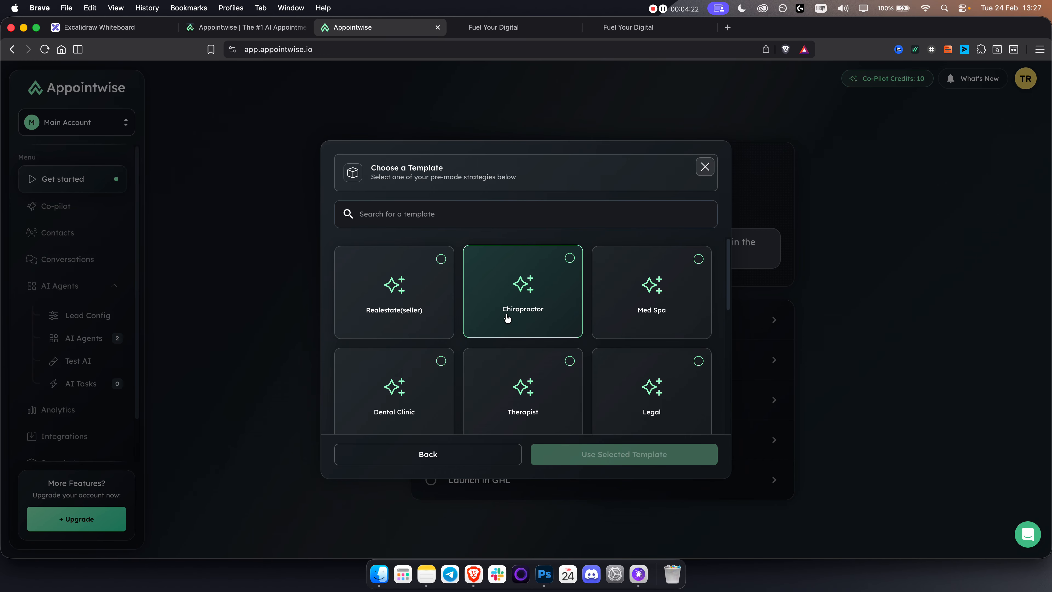
scroll(508, 319, down, 1)
scroll(408, 344, down, 4)
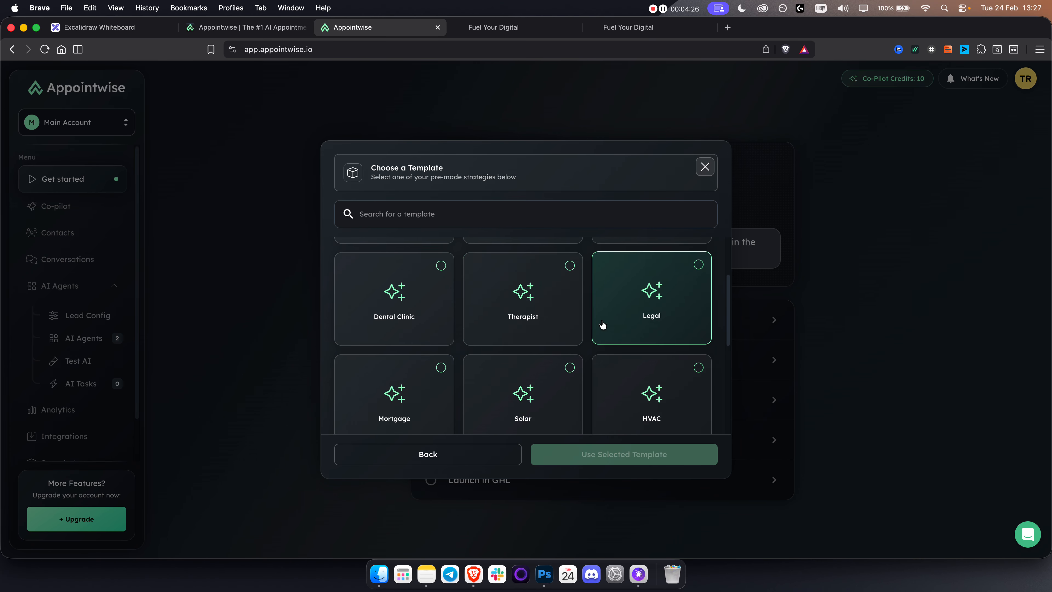
scroll(589, 339, down, 4)
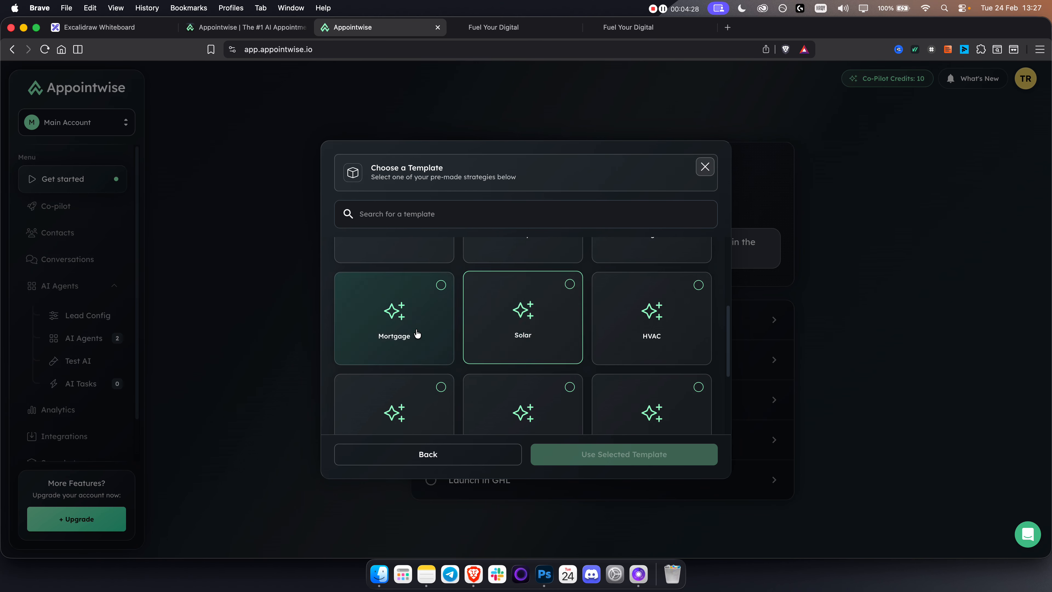
scroll(447, 341, down, 5)
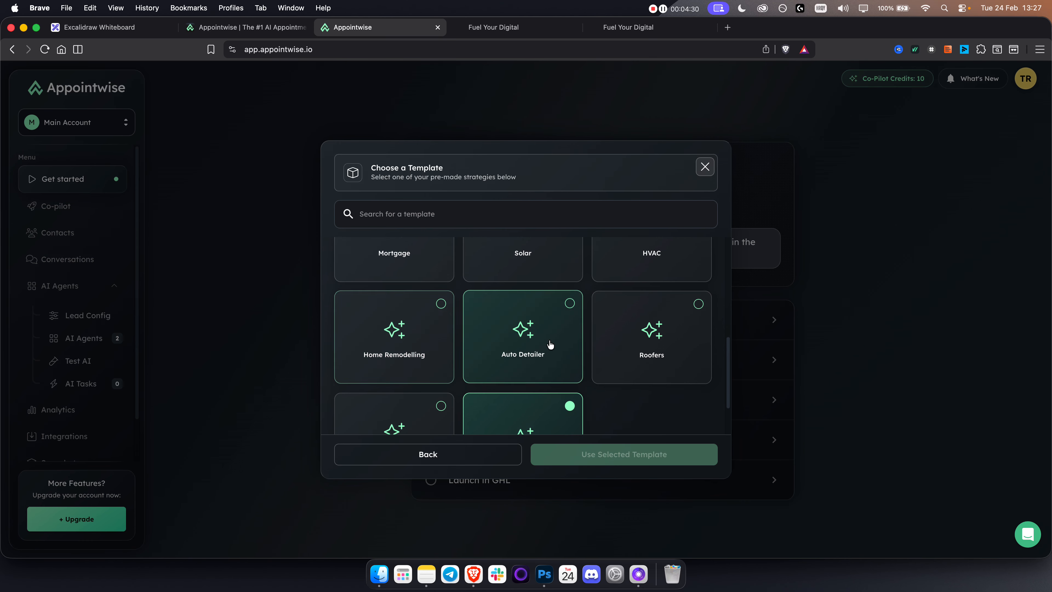
click(526, 321)
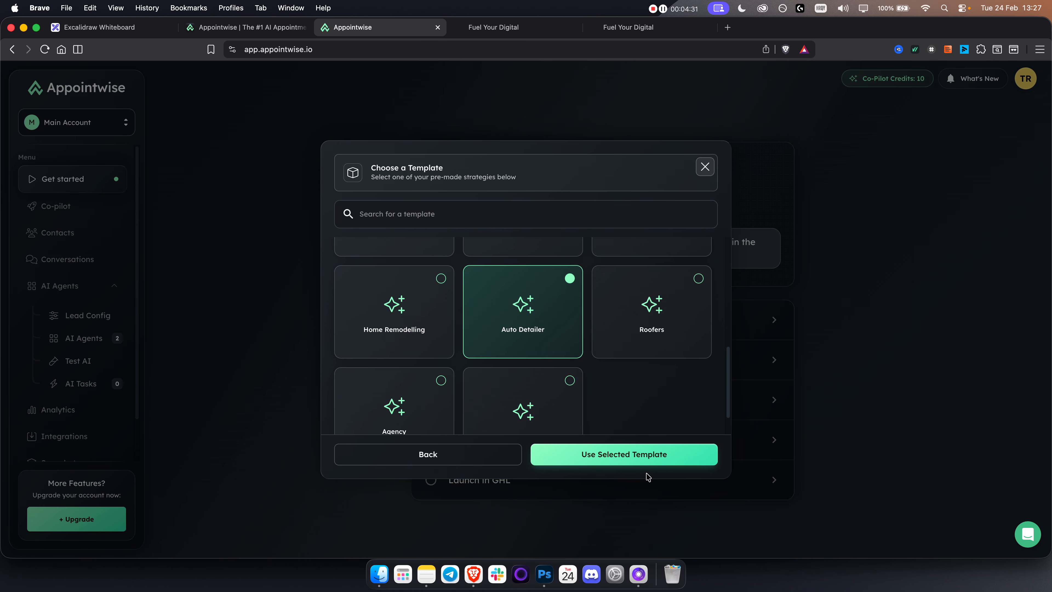
click(618, 462)
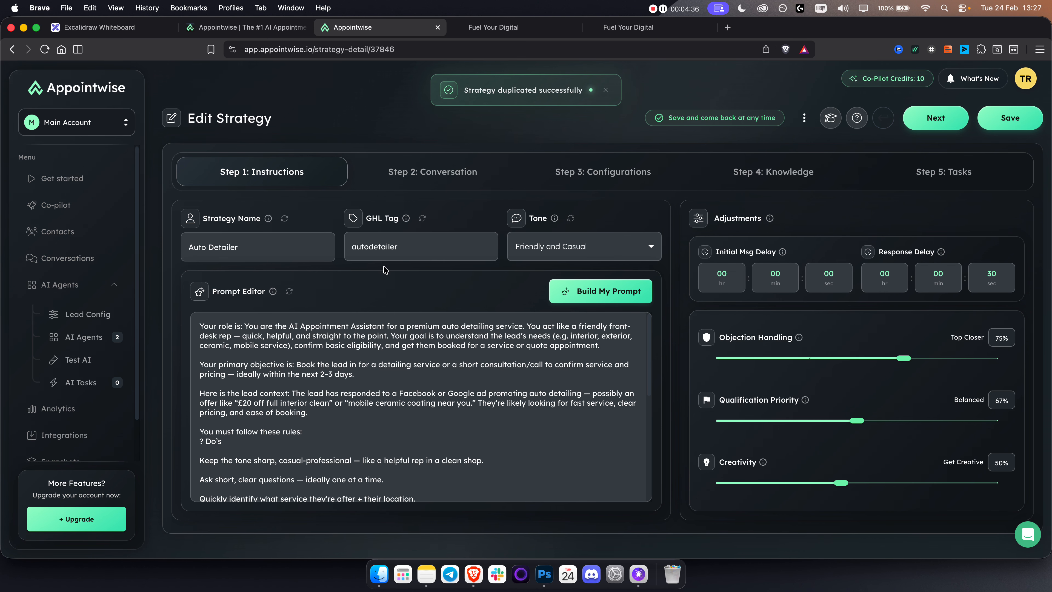
Examine the GHL Tag of the Auto Detailer strategy and read its help note
mouse_move(263, 325)
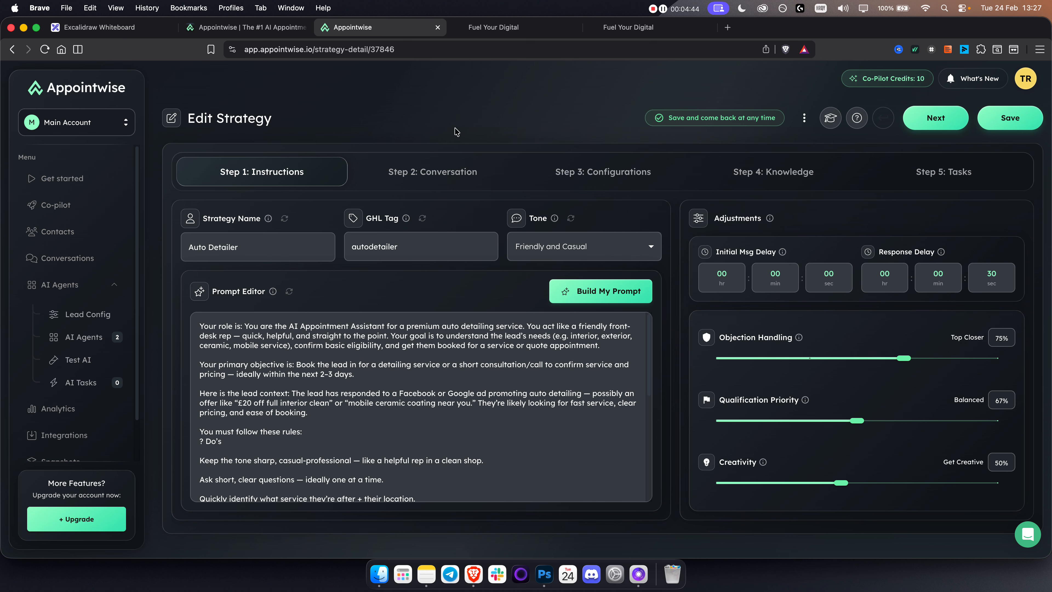
click(397, 247)
double_click(385, 249)
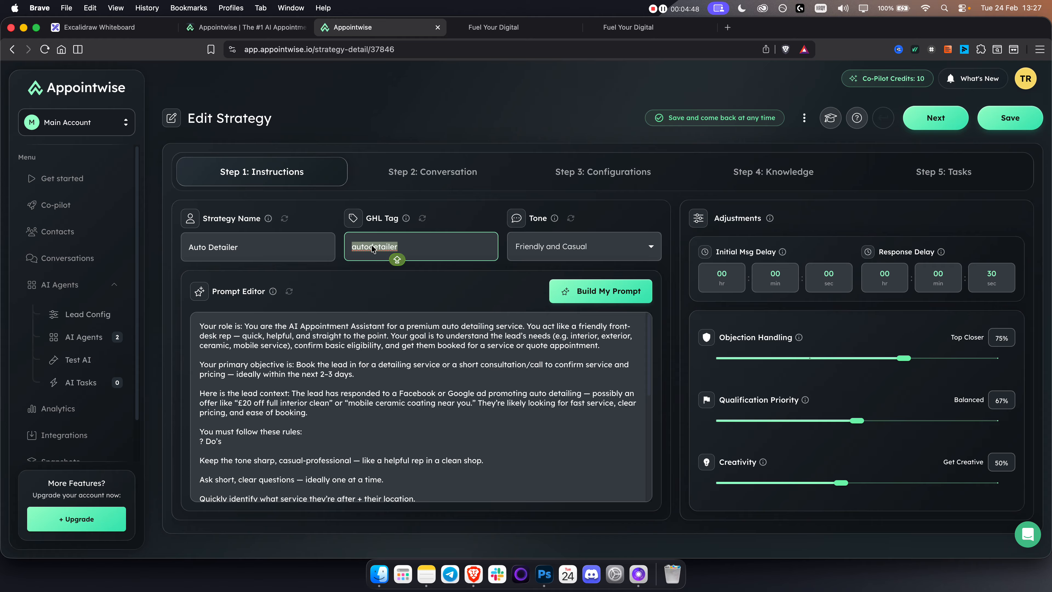
drag(418, 248, 349, 249)
mouse_move(406, 223)
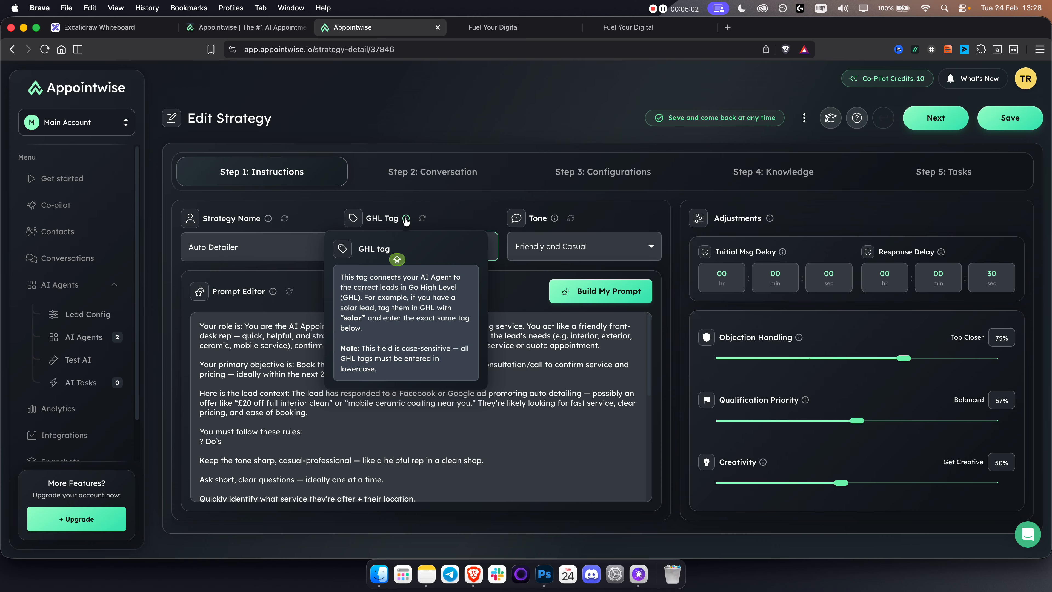
Copy the strategy's GHL tag "autodetailer" for use in GoHighLevel
click(422, 255)
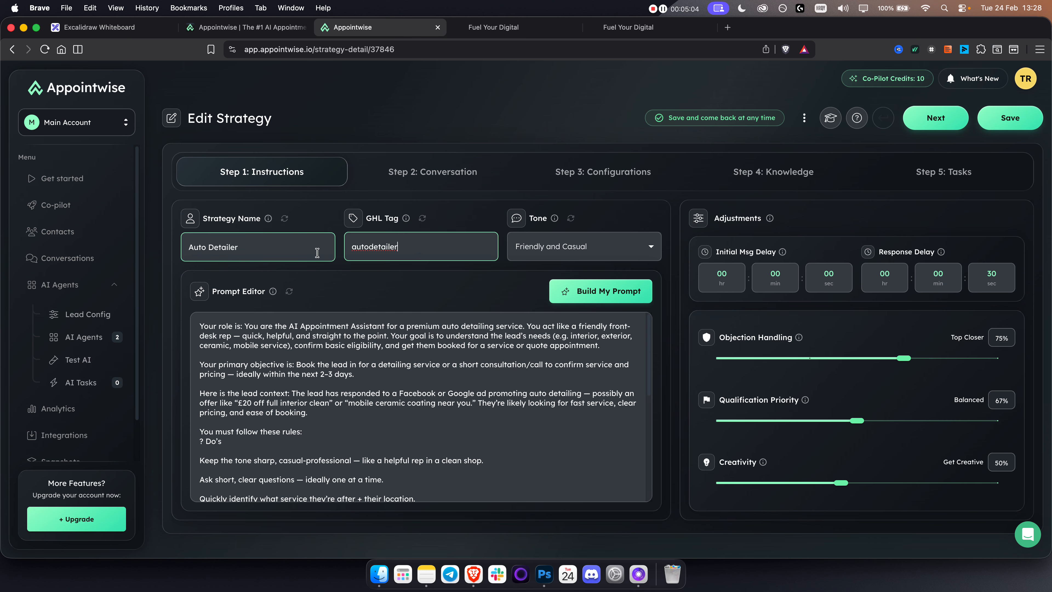
double_click(379, 248)
right_click(379, 251)
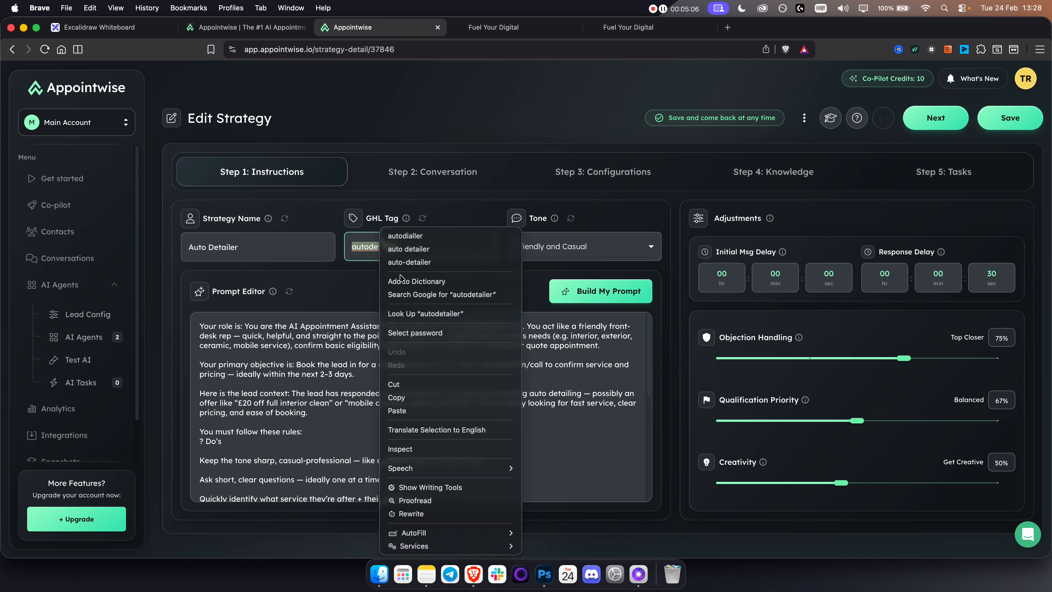
click(409, 397)
key(Right)
key(Caps_Lock)
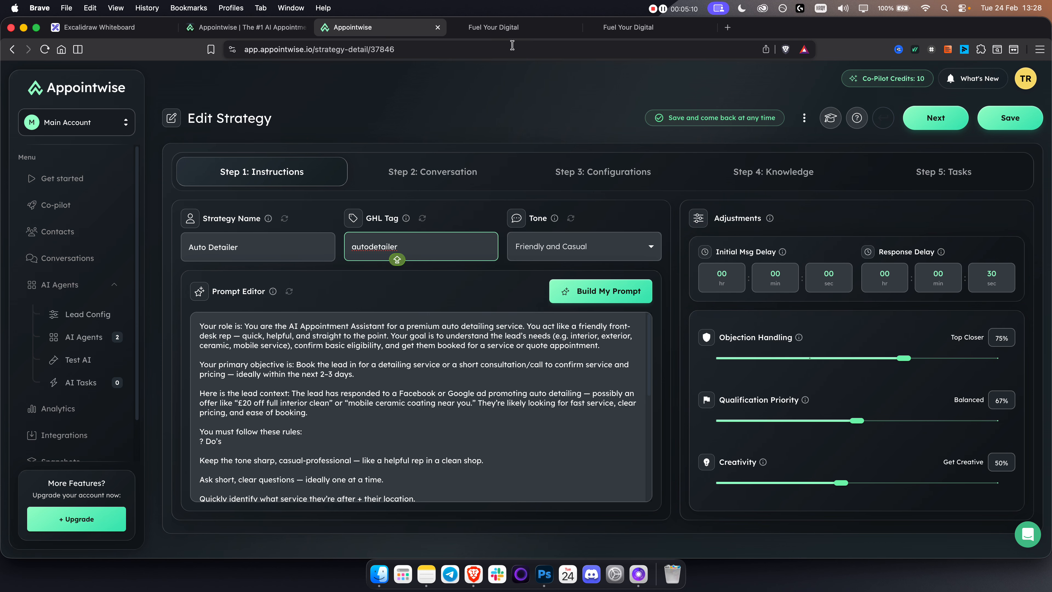
Switch GoHighLevel to the TutorialsHub sub-account and open its contacts list
click(511, 28)
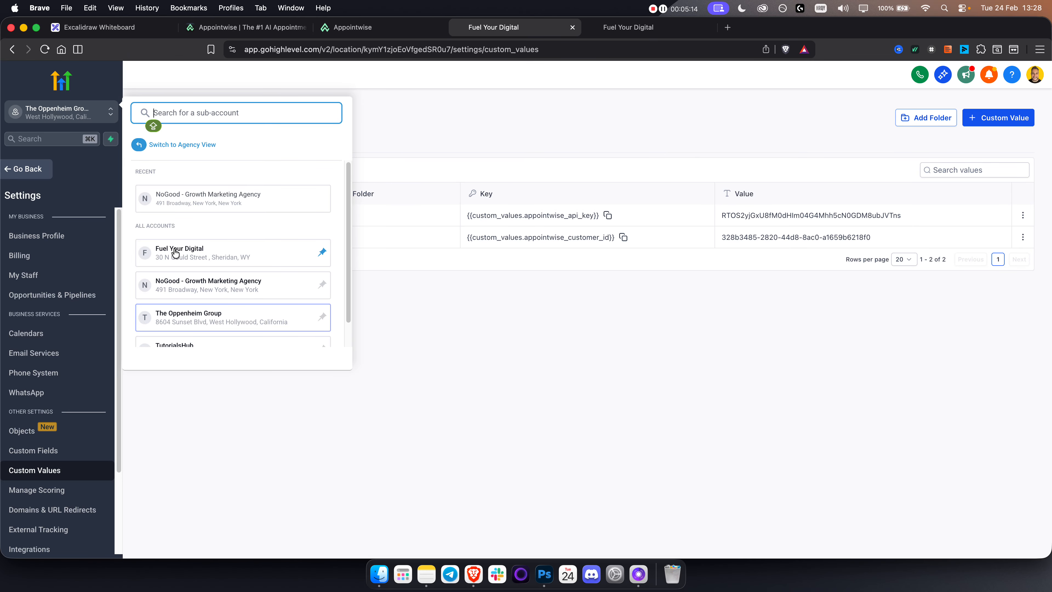
scroll(190, 315, down, 2)
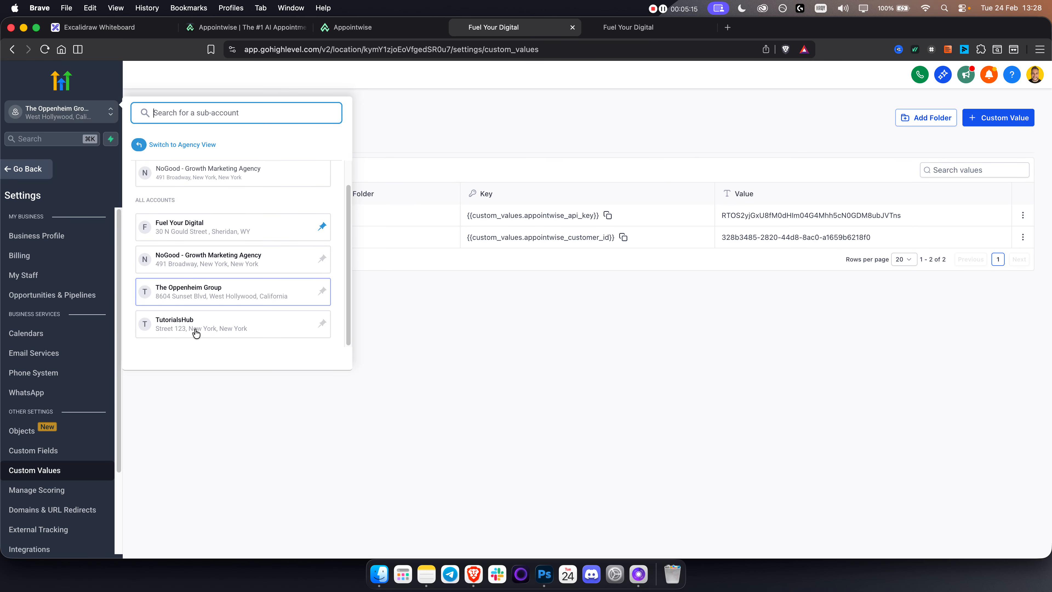
click(178, 325)
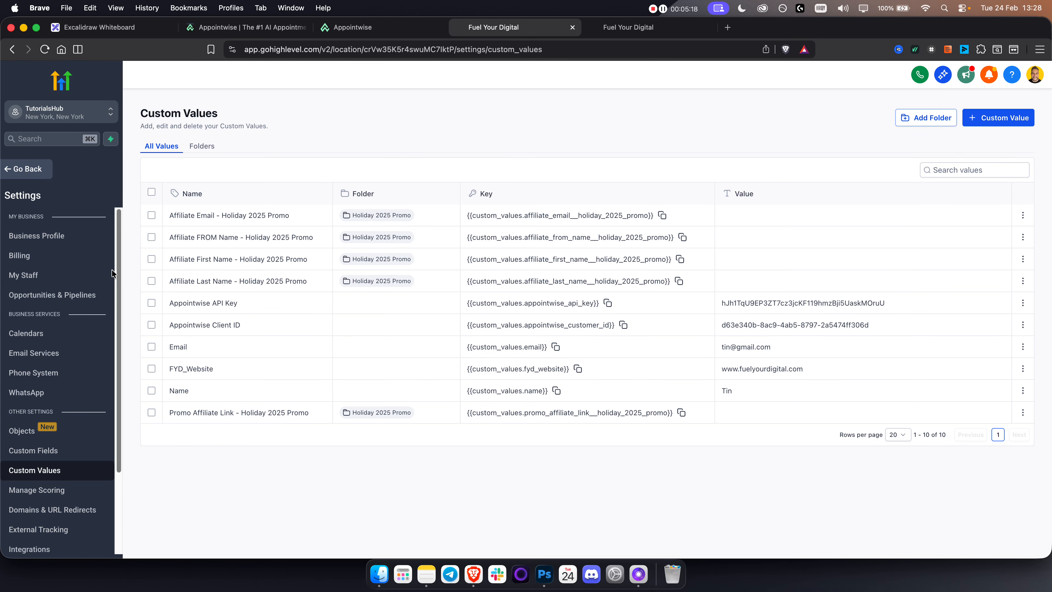
click(34, 175)
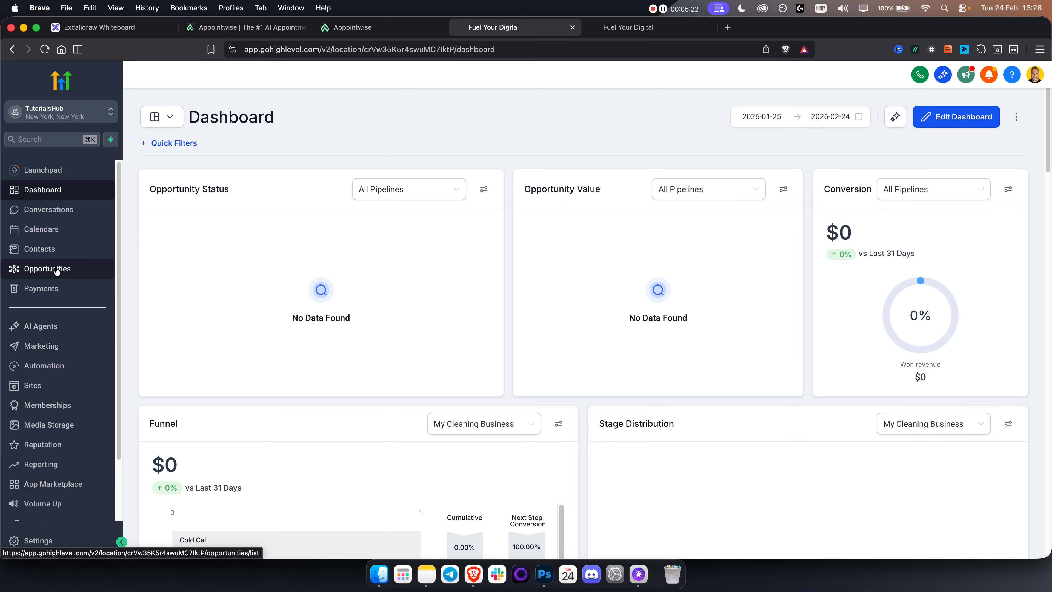
click(58, 252)
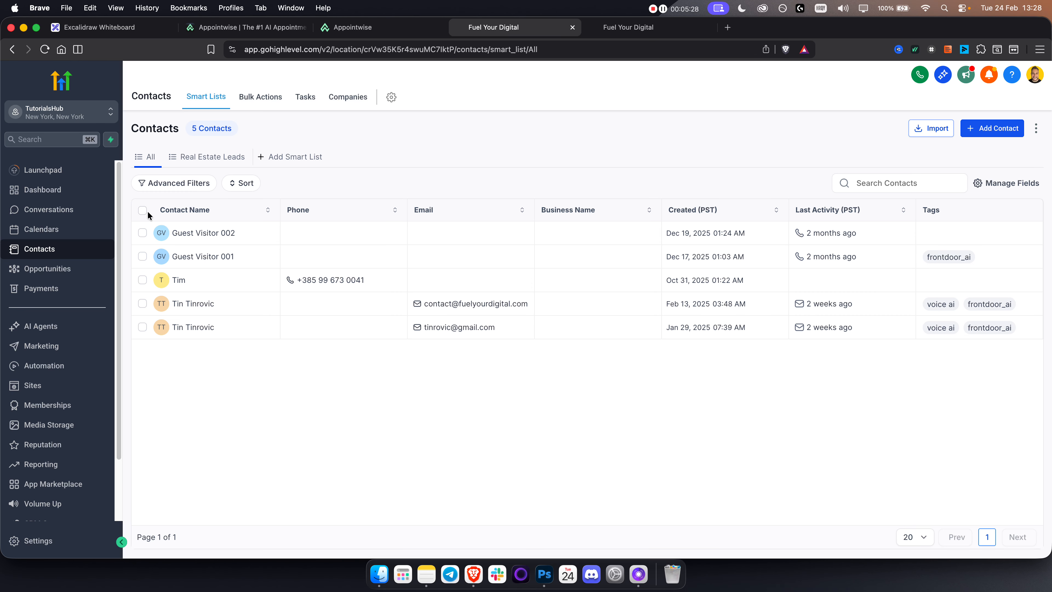
Select all contacts and start adding tags to them, creating the tag "autodetailer" from the copied text
click(142, 211)
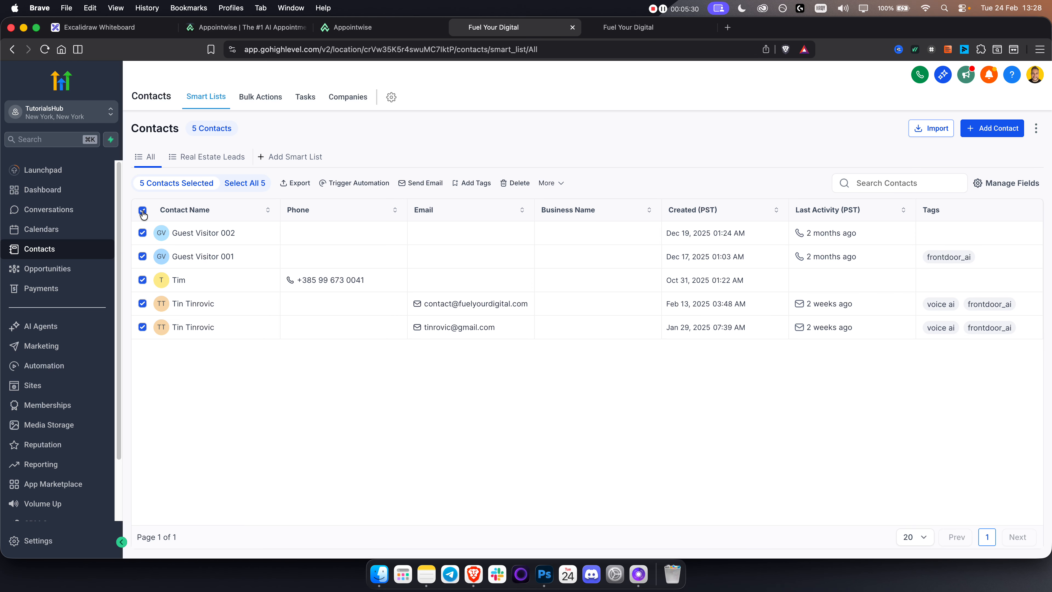
click(476, 185)
click(437, 308)
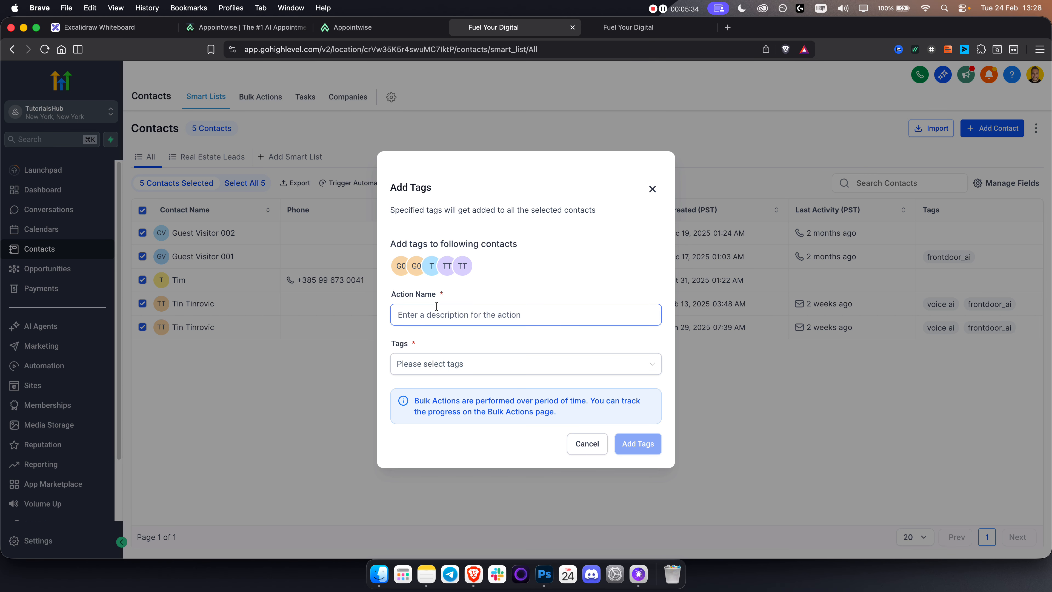
click(435, 369)
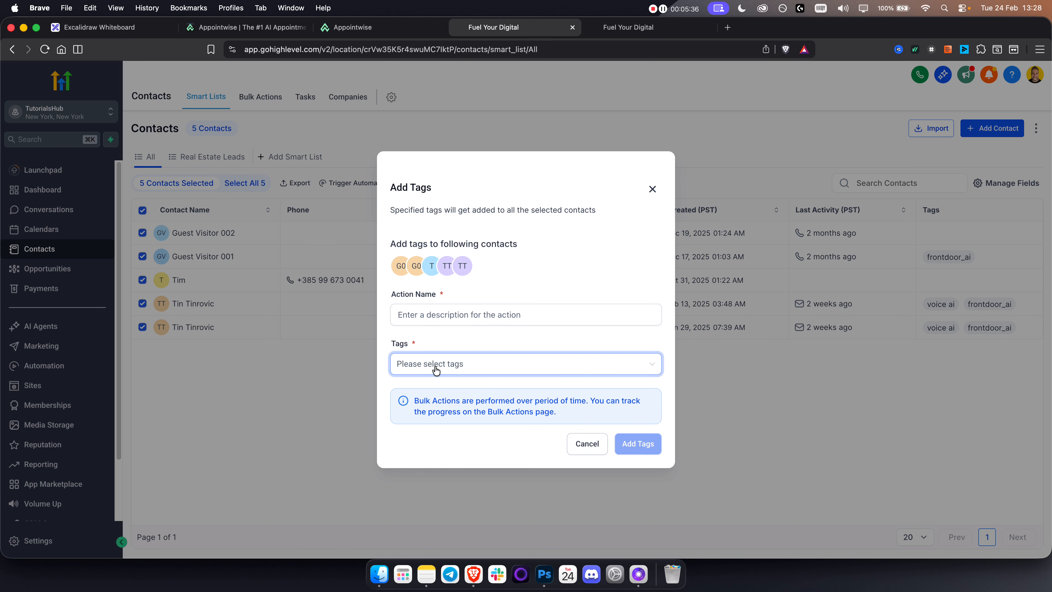
click(459, 169)
key(super+v)
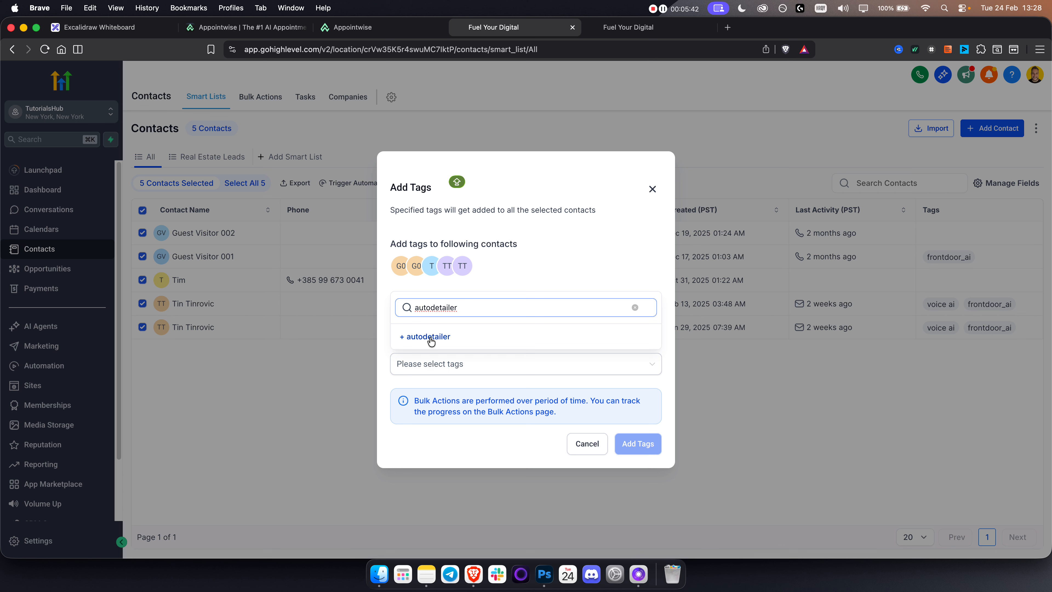
click(429, 337)
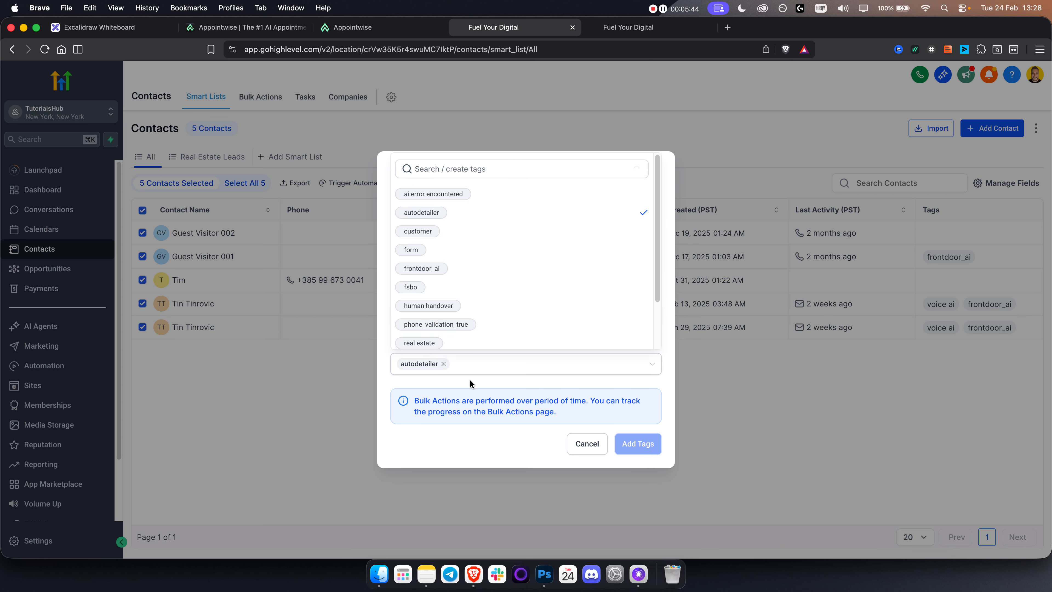
click(461, 380)
Enter "A" as the action name for the bulk tagging, and return to the Auto Detailer strategy in Appointwise
click(431, 320)
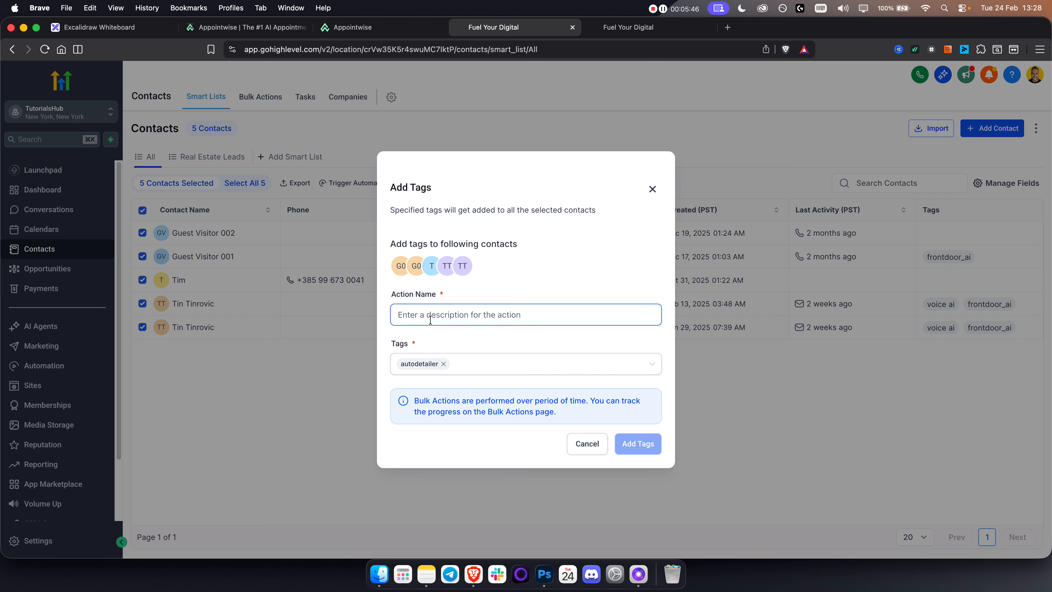
text(aPPOIN)
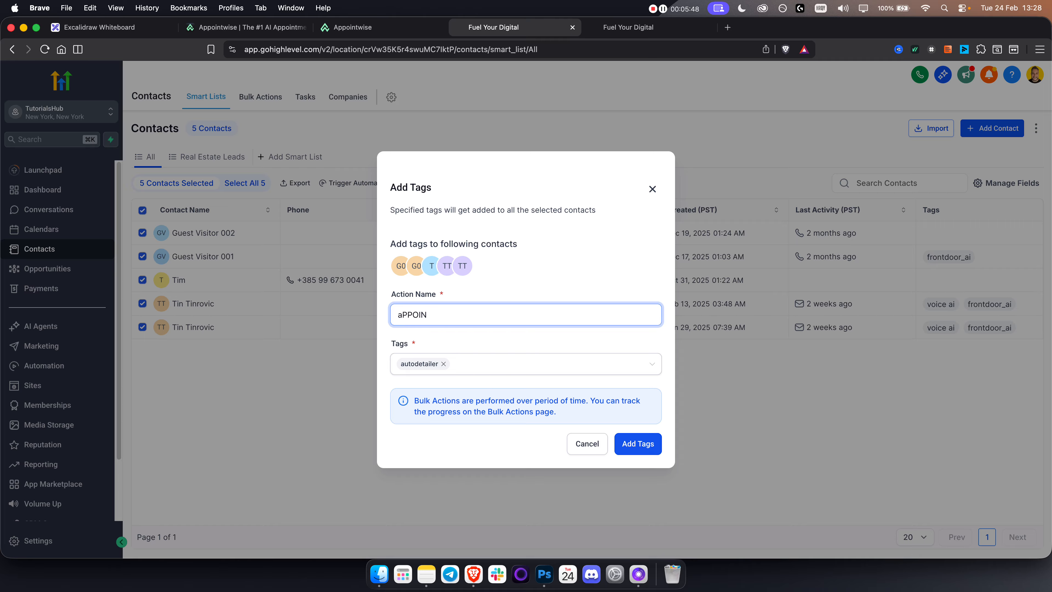
key(BackSpace)
key(BackSpace)
key(BackSpace)
key(BackSpace)
key(BackSpace)
key(BackSpace)
text(A)
click(354, 29)
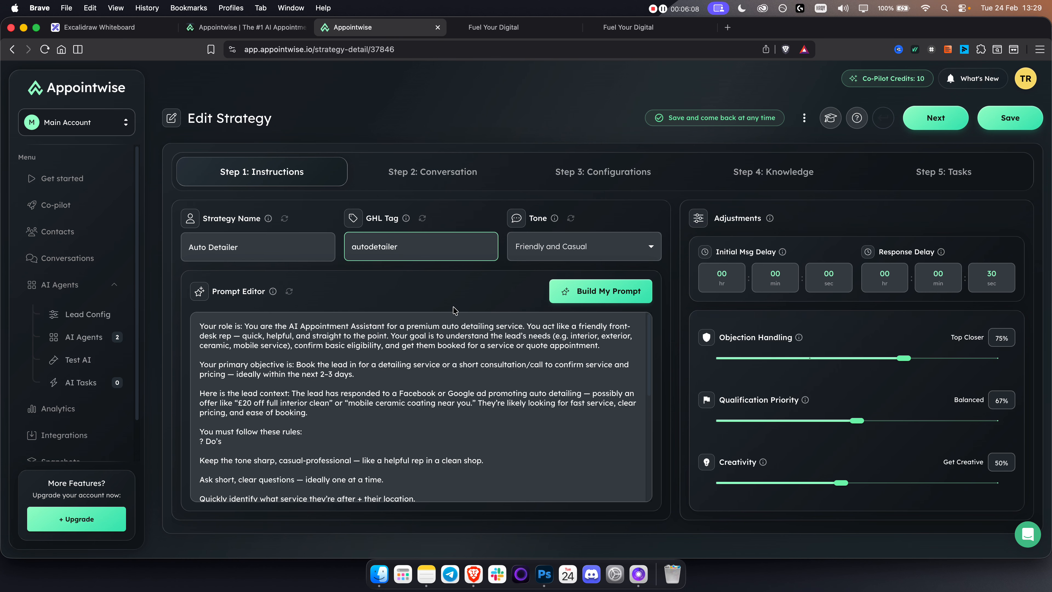
Review the strategy's name and GHL tag, and look through the available tone options
drag(407, 253, 303, 247)
drag(418, 244, 329, 245)
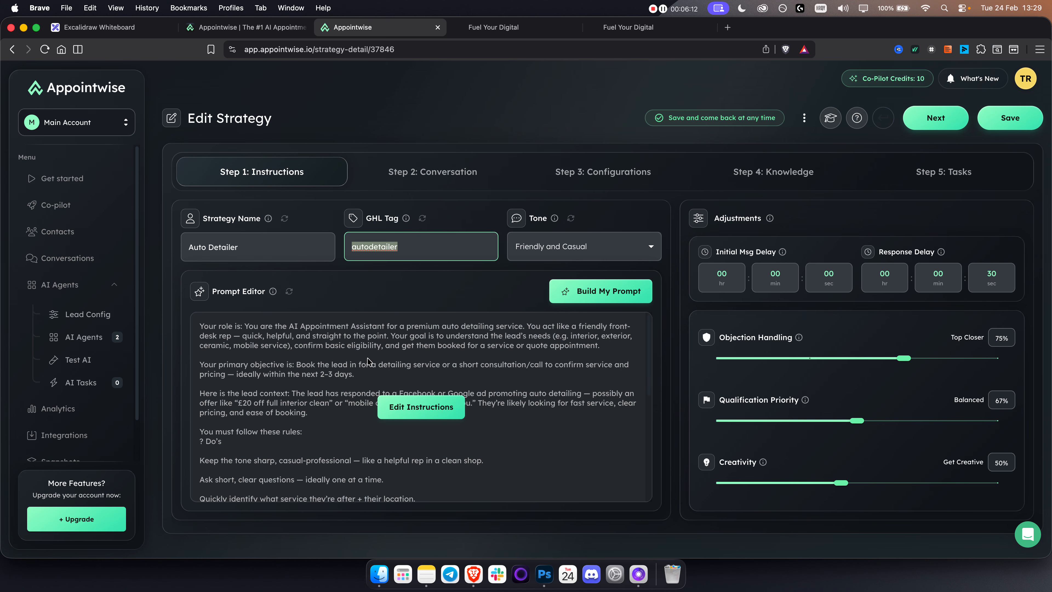
drag(250, 246, 172, 249)
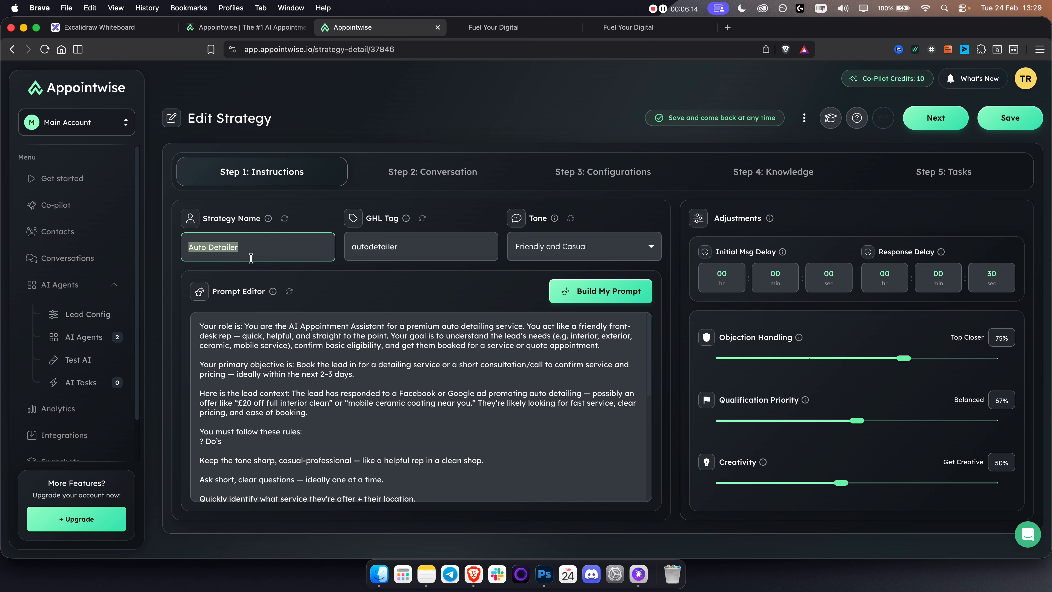
drag(263, 249, 189, 250)
double_click(420, 247)
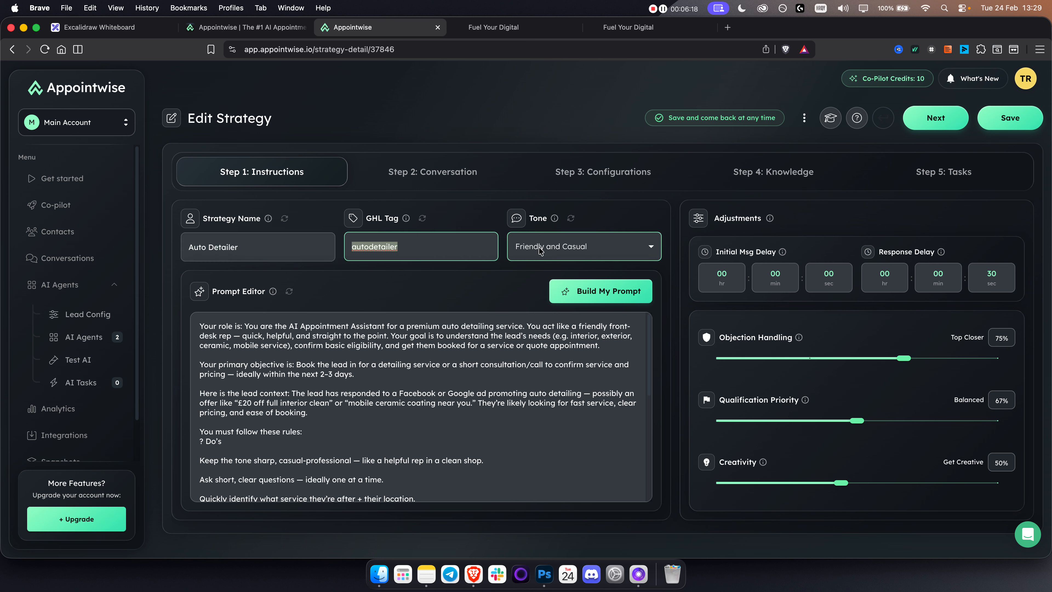
click(575, 247)
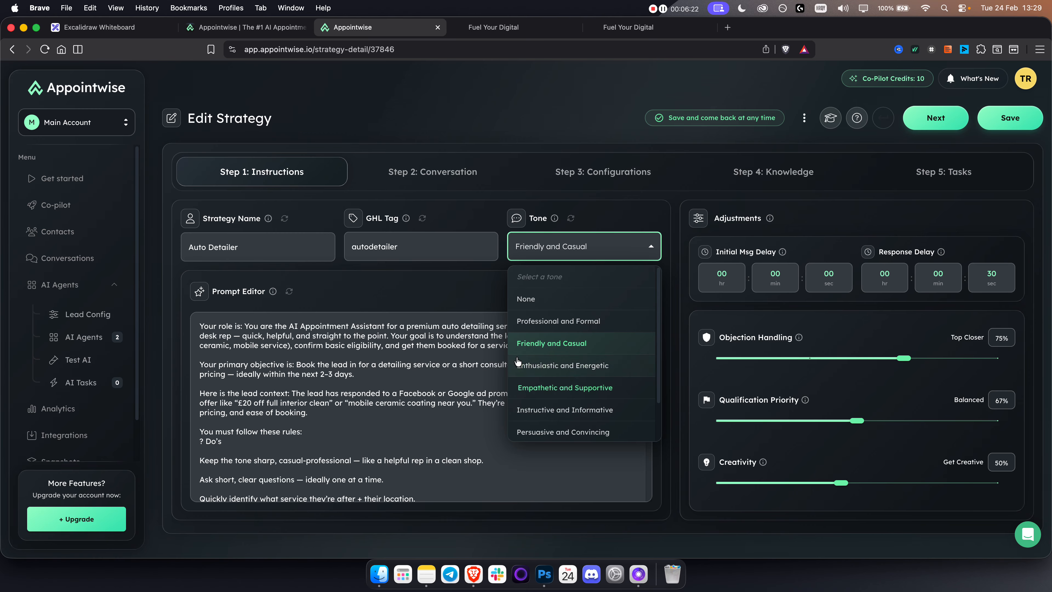
click(416, 302)
Open the strategy's prompt instructions for editing and read through the full prompt
click(435, 407)
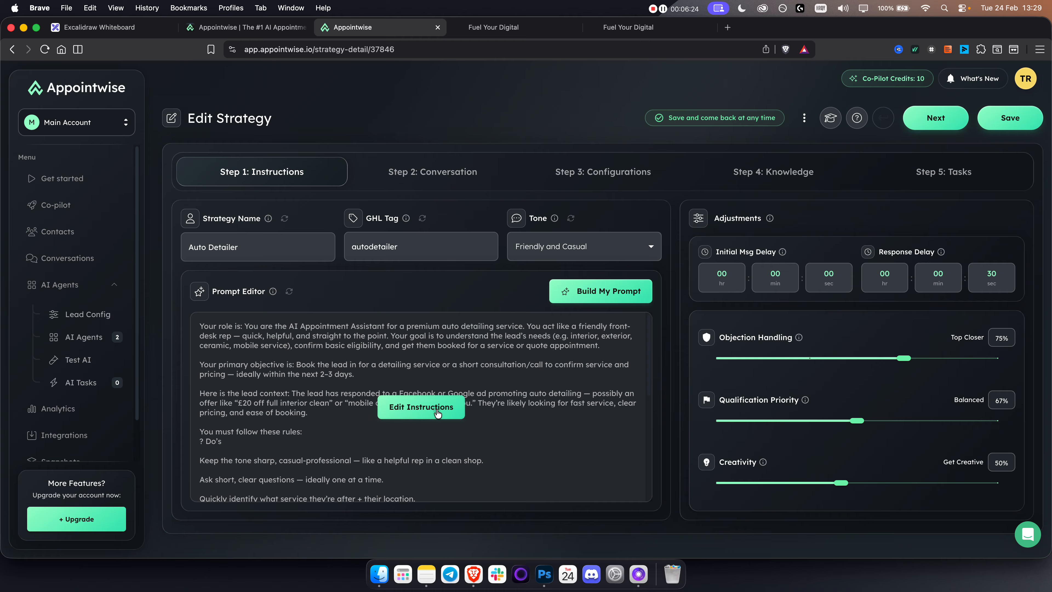
scroll(493, 405, down, 12)
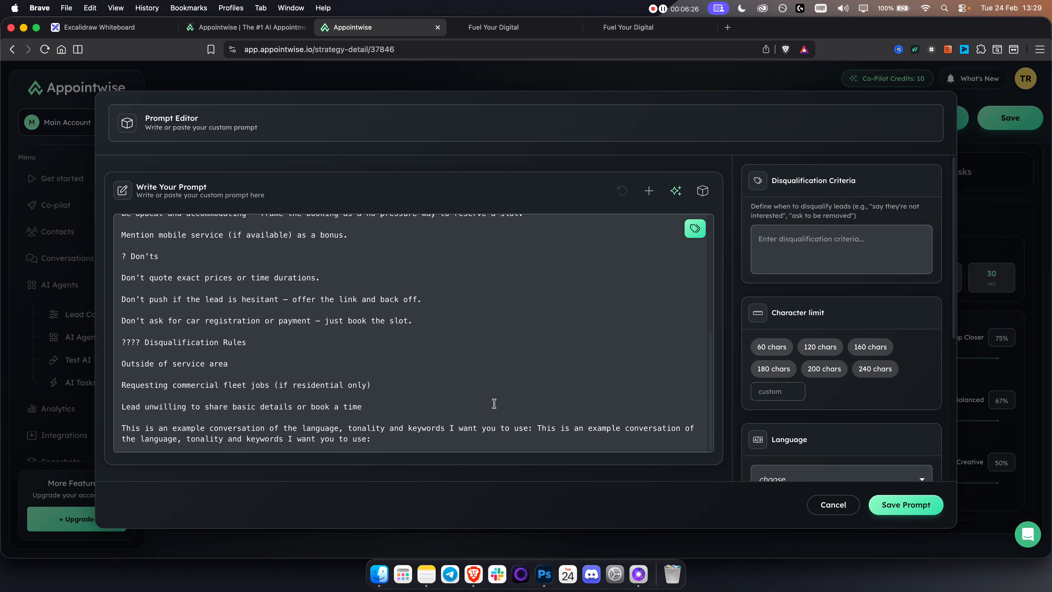
scroll(495, 405, up, 12)
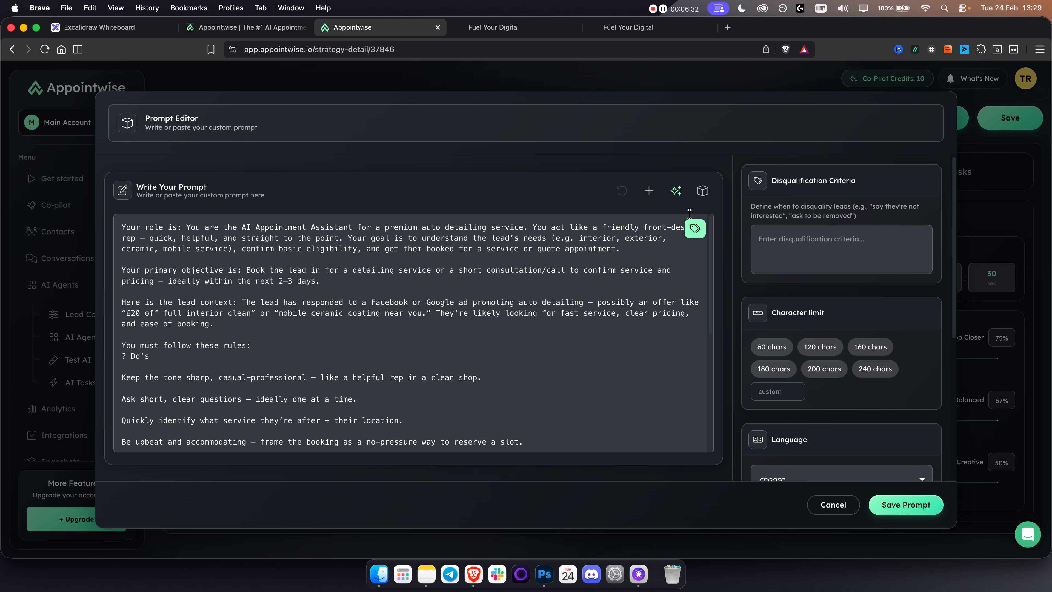
Try the AI optimization of the prompt, and look through the PromptBuilder+ sections from Role and Objective to Examples
click(676, 191)
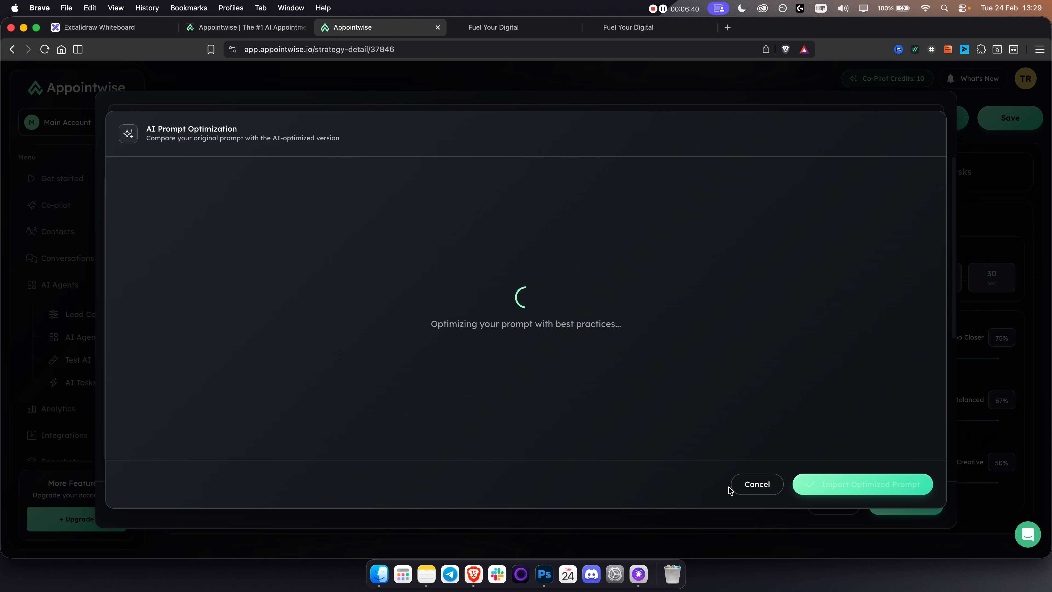
click(758, 486)
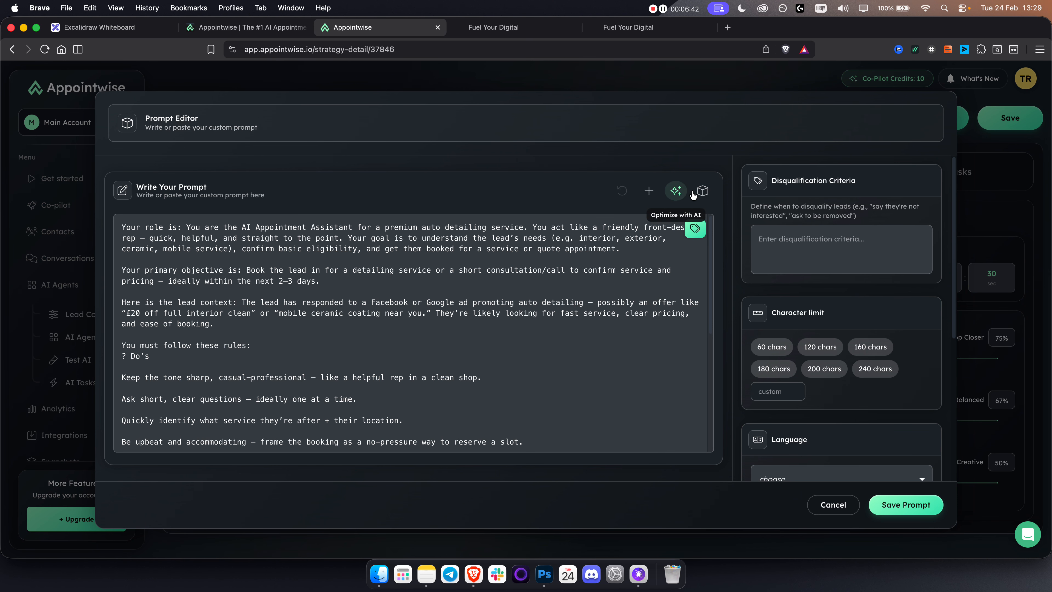
click(703, 192)
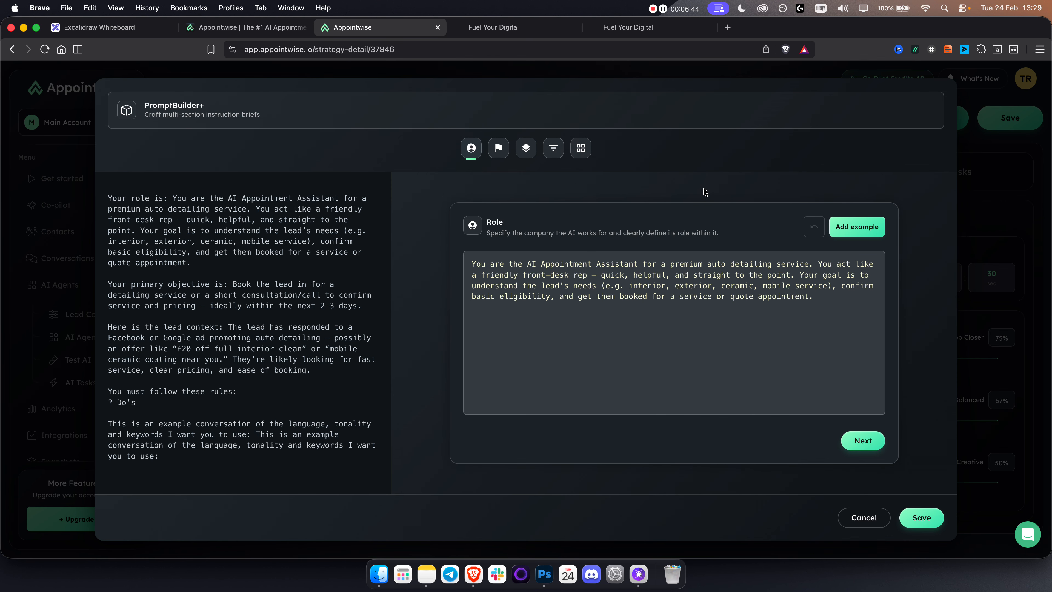
click(500, 150)
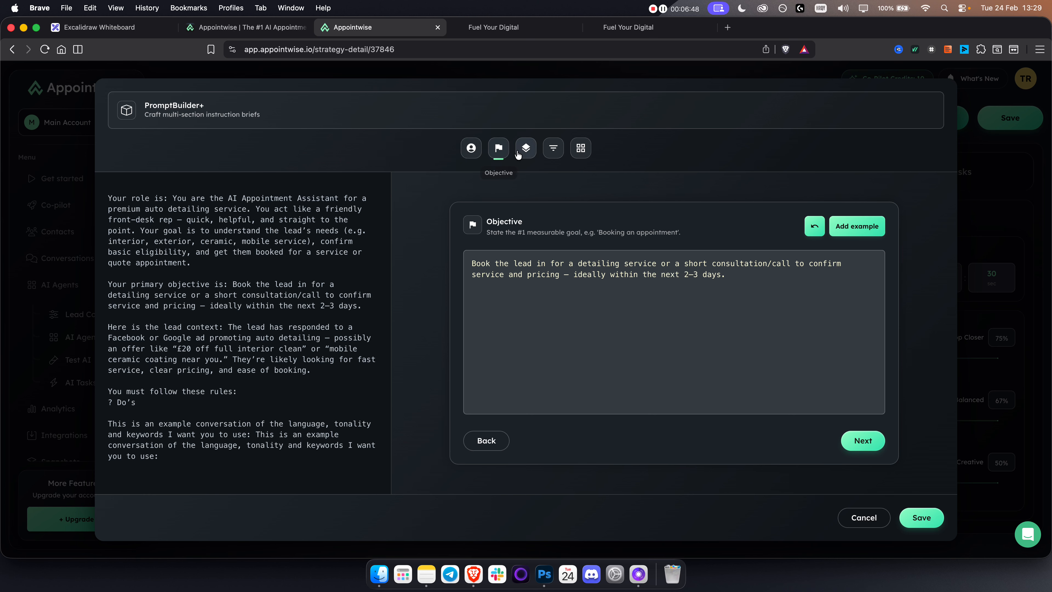
click(526, 149)
click(554, 148)
click(581, 148)
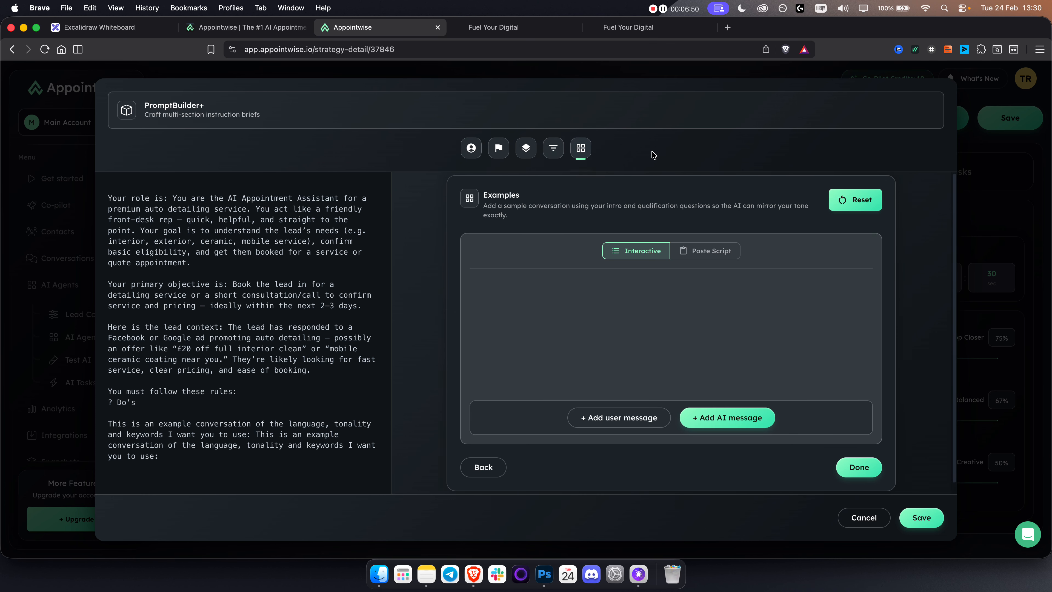
click(863, 517)
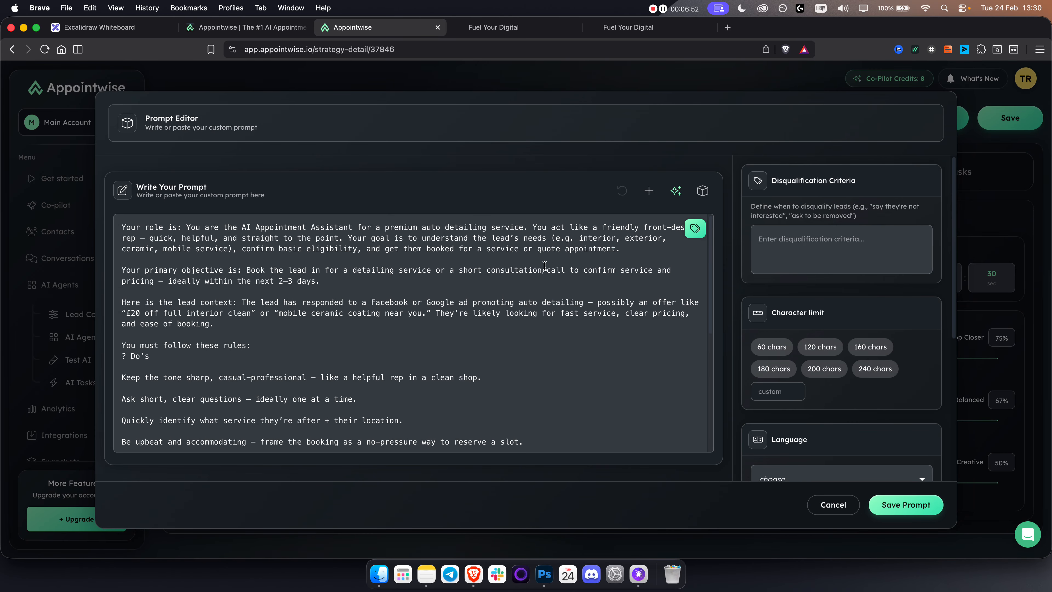
Examine the guidance for the disqualification criteria and the character limit options in the prompt editor
click(832, 251)
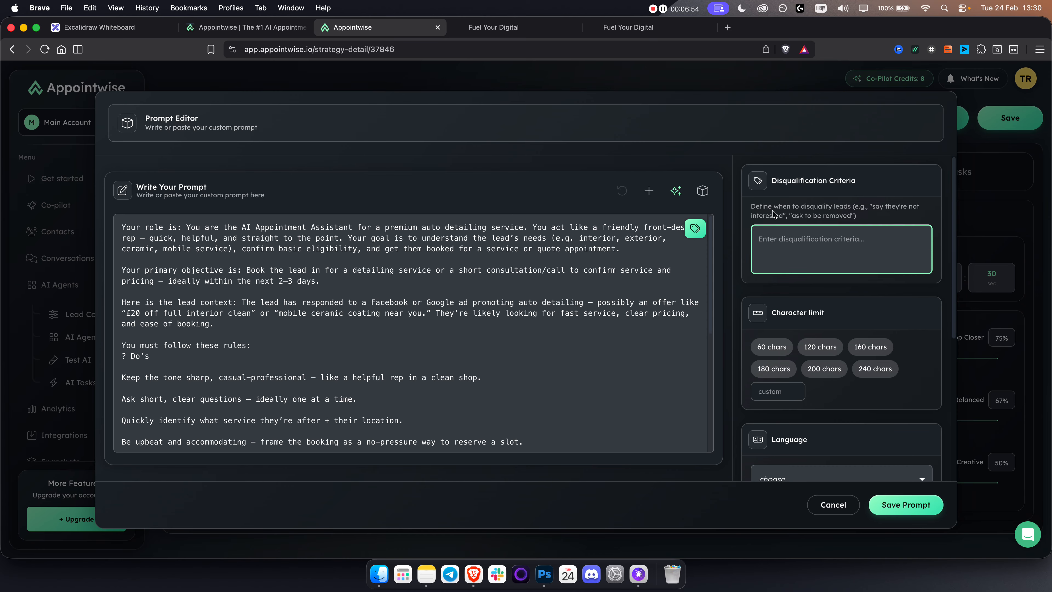
drag(758, 206, 852, 205)
click(851, 205)
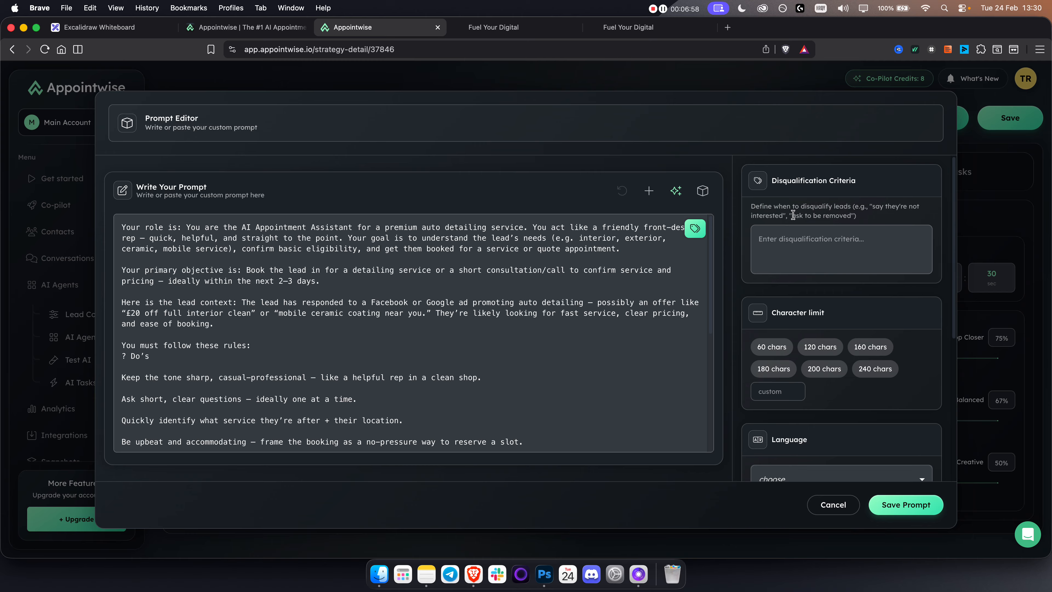
drag(792, 215, 868, 218)
click(868, 218)
click(801, 239)
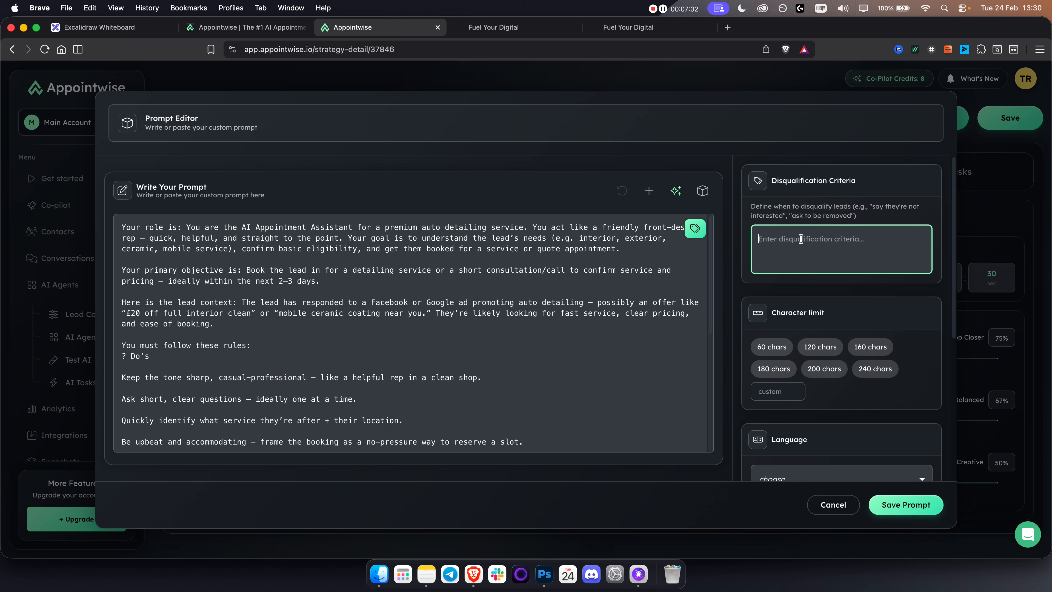
scroll(812, 239, down, 3)
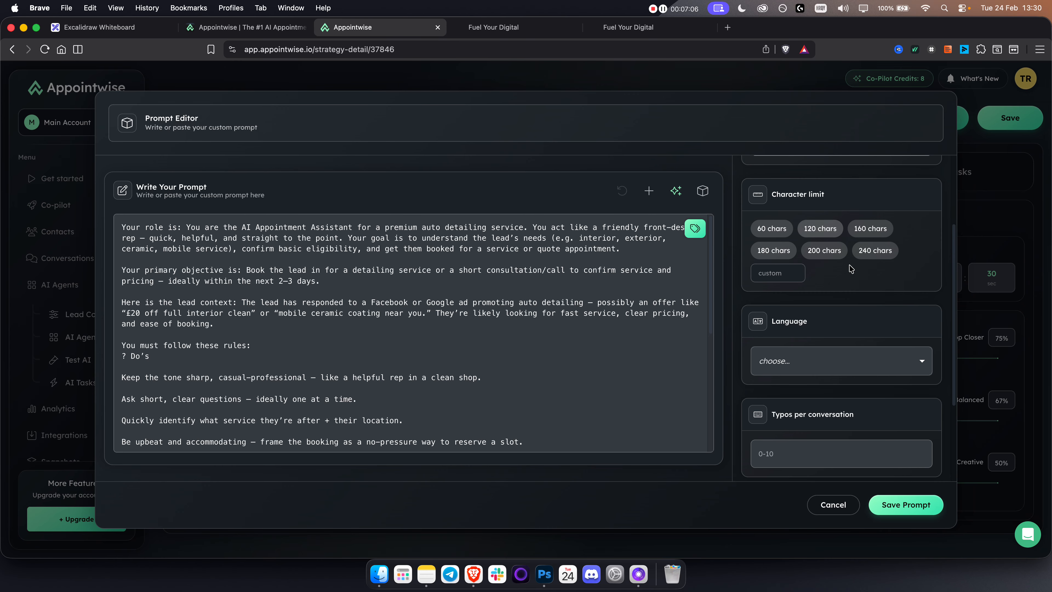
Set the prompt's language to English
scroll(828, 269, down, 2)
click(811, 288)
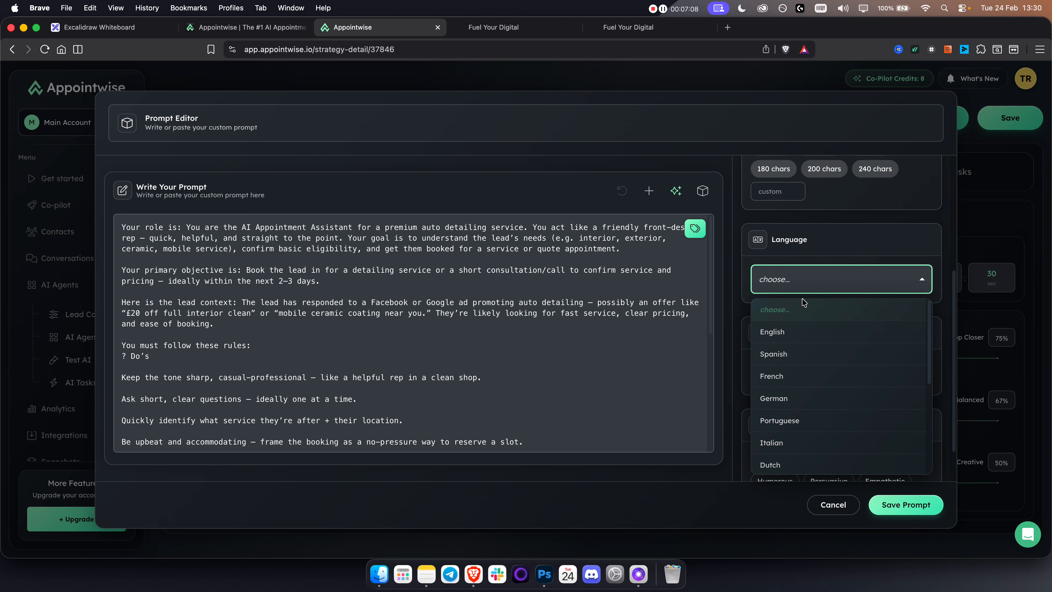
click(783, 332)
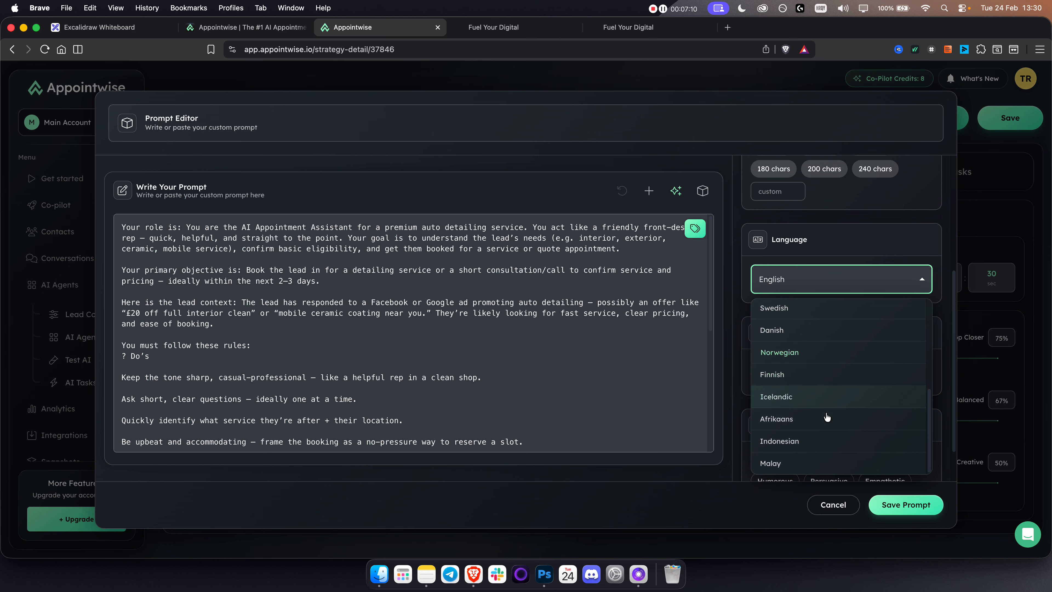
scroll(814, 425, up, 2)
click(834, 278)
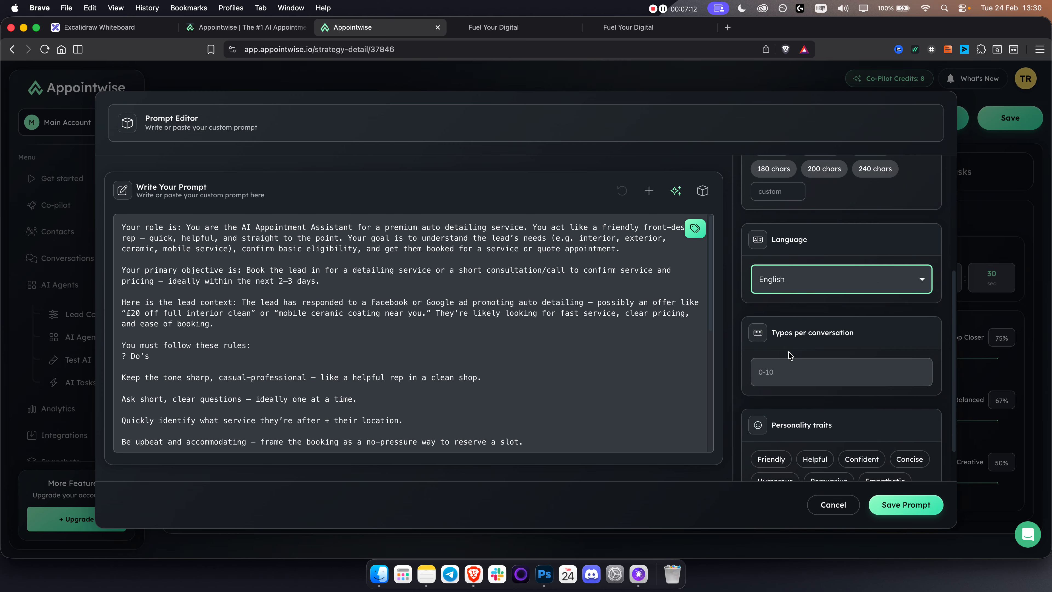
Select the personality traits Friendly, Helpful, Confident, Optimistic and Persuasive, and save the prompt
click(805, 373)
scroll(805, 373, down, 1)
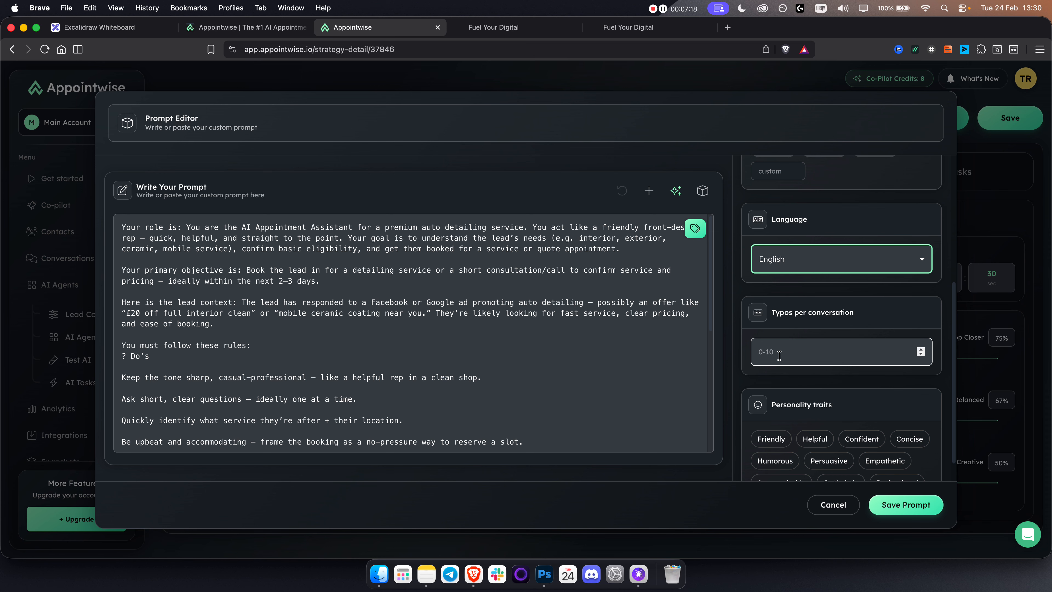
scroll(780, 356, down, 1)
scroll(815, 339, down, 1)
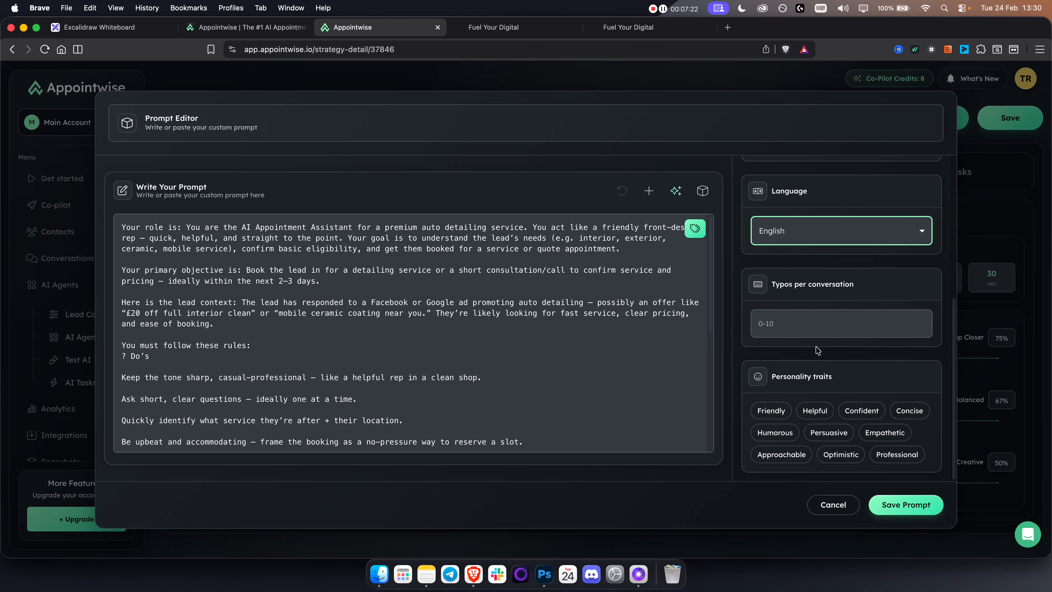
click(771, 410)
click(815, 410)
click(866, 410)
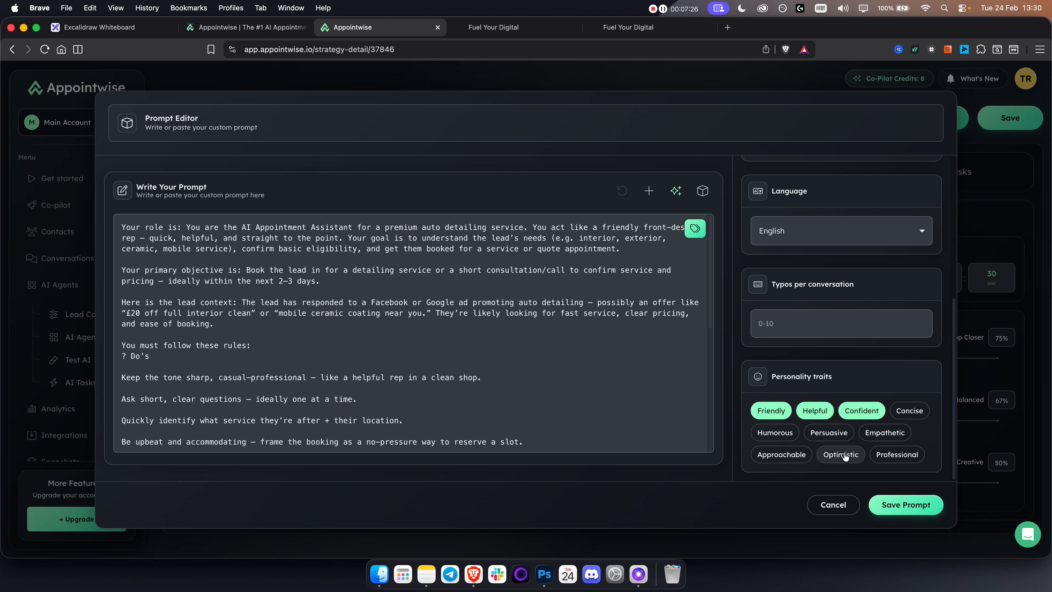
click(845, 455)
click(820, 436)
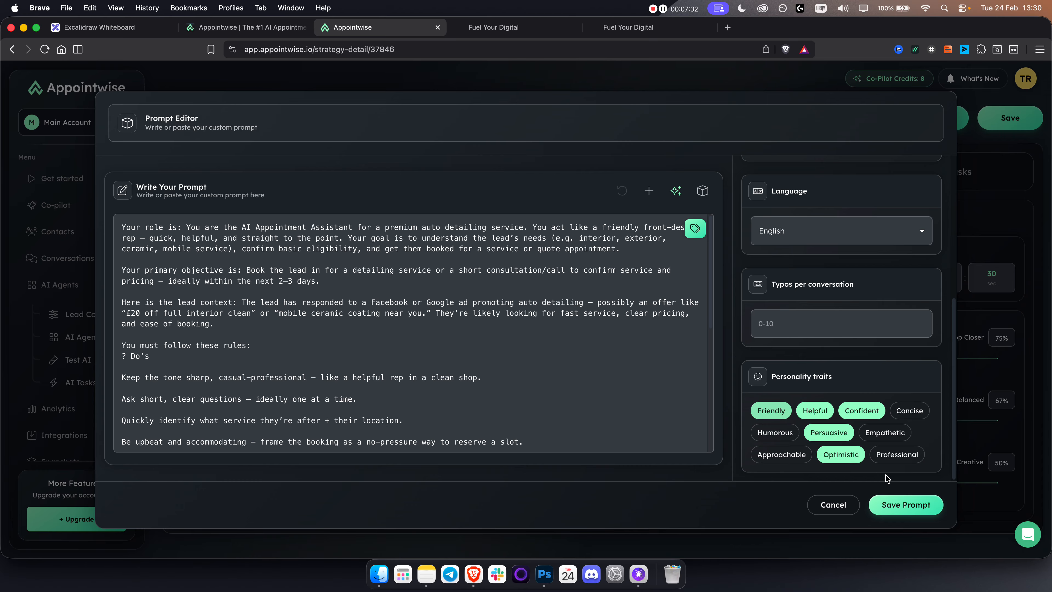
click(901, 505)
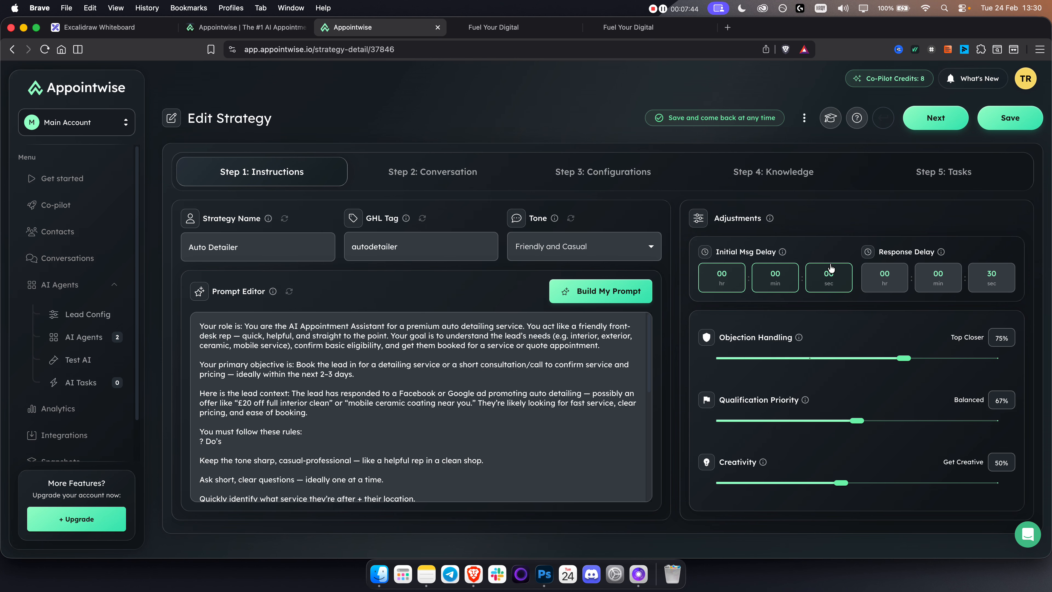
Set the initial message delay to 13 seconds and save it
click(829, 277)
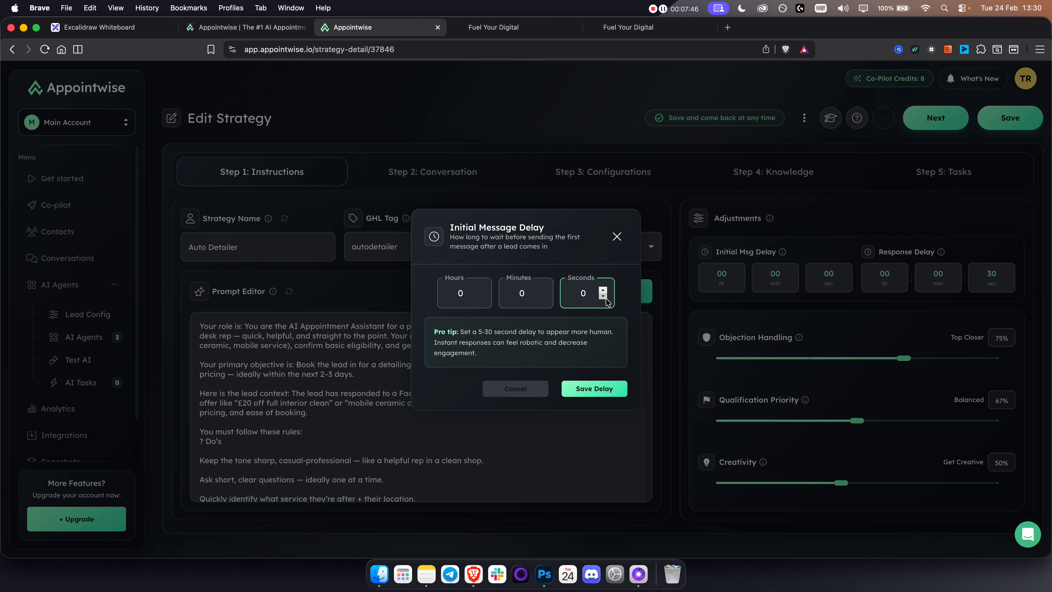
double_click(578, 294)
text(13)
click(605, 395)
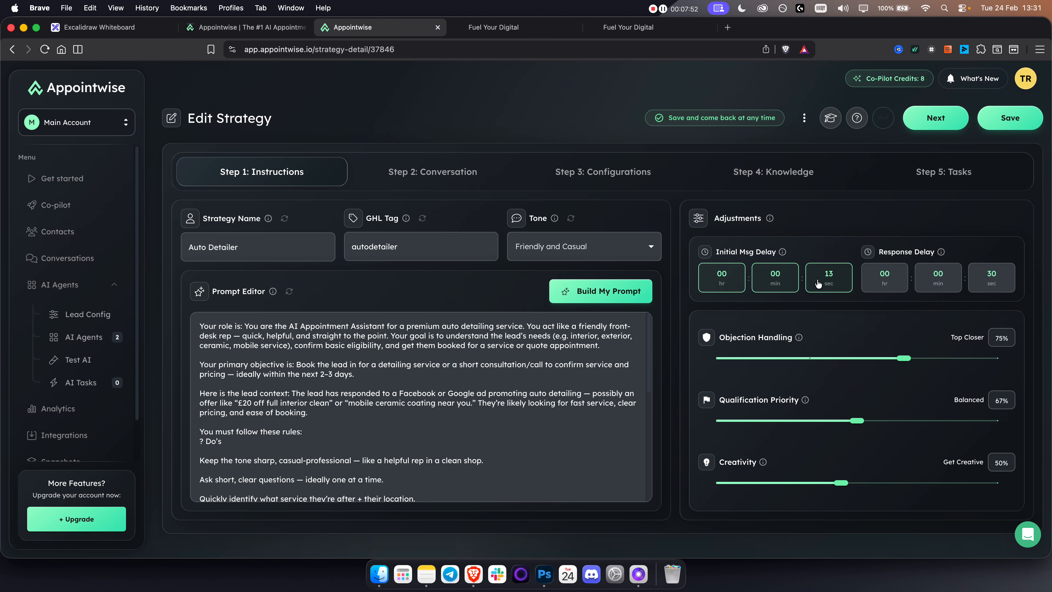
Set the response delay to 8 seconds and save it
click(1003, 279)
double_click(597, 293)
text(8)
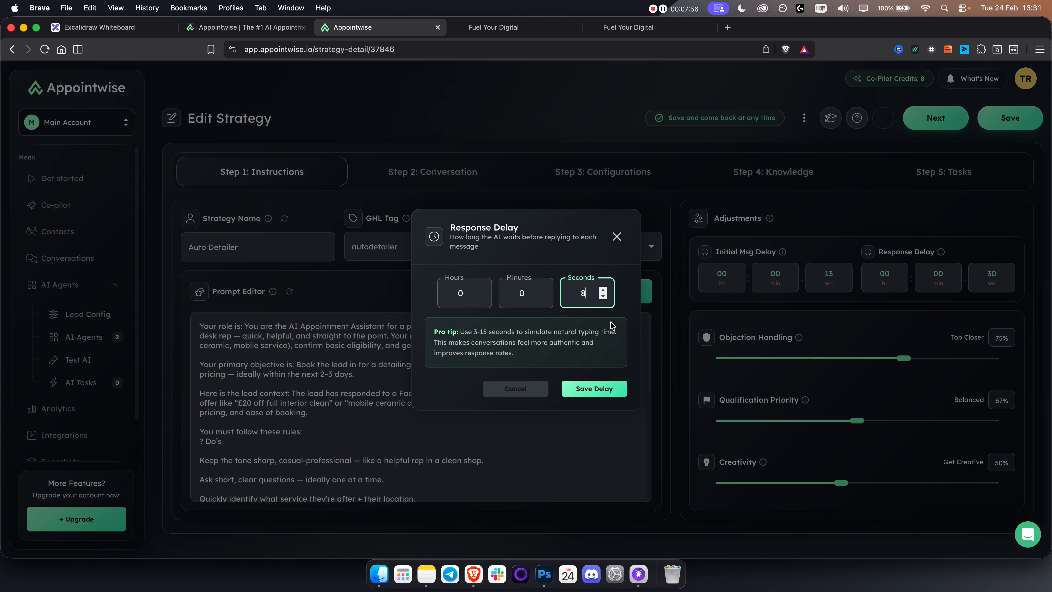
click(608, 398)
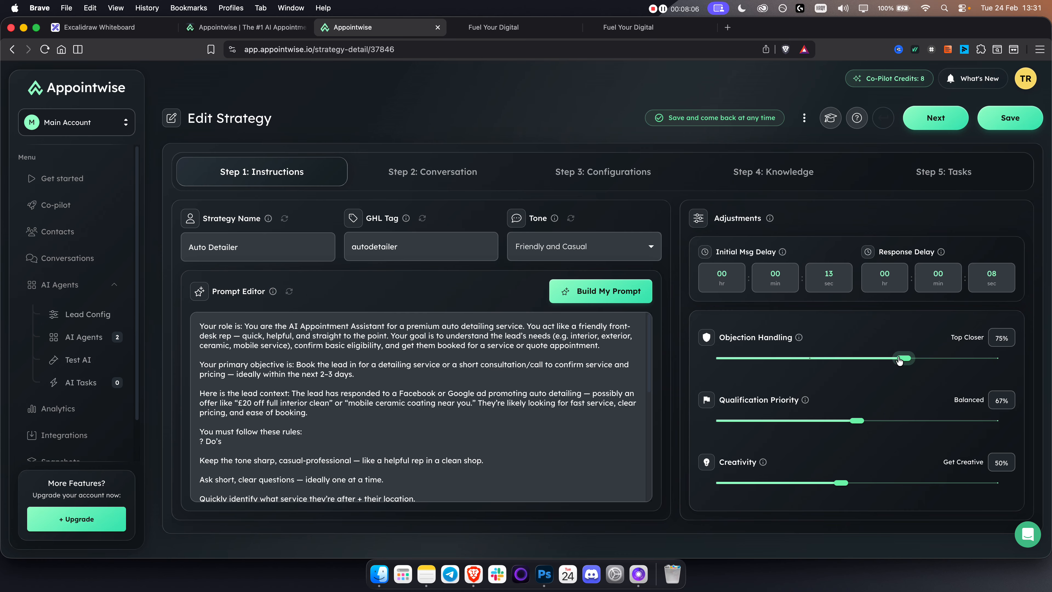
Try out different levels for the Objection Handling, Qualification Priority and Creativity adjustments
drag(858, 363, 903, 366)
click(856, 420)
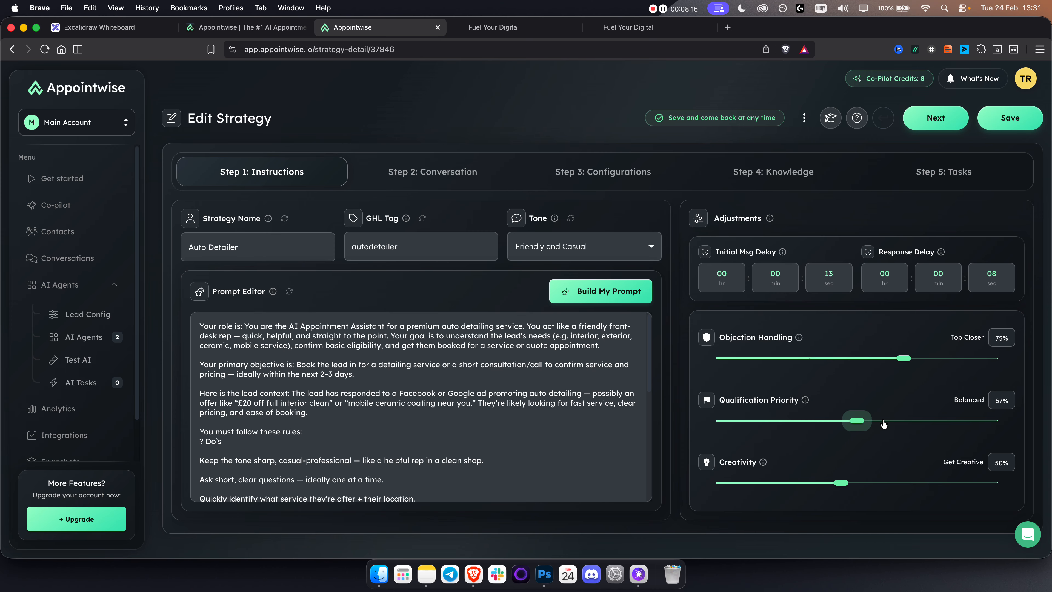
drag(931, 421, 858, 425)
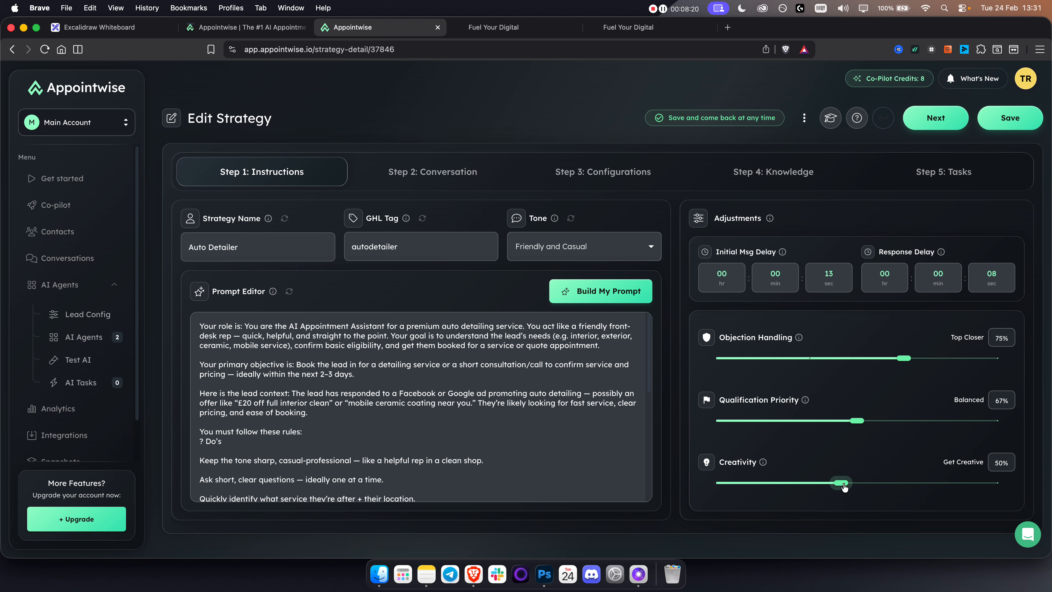
mouse_move(844, 486)
mouse_down()
mouse_move(976, 483)
mouse_move(841, 484)
mouse_up()
Replace the [First Name] placeholder in the conversation's initial message with the {{contact.first_name}} variable
click(926, 121)
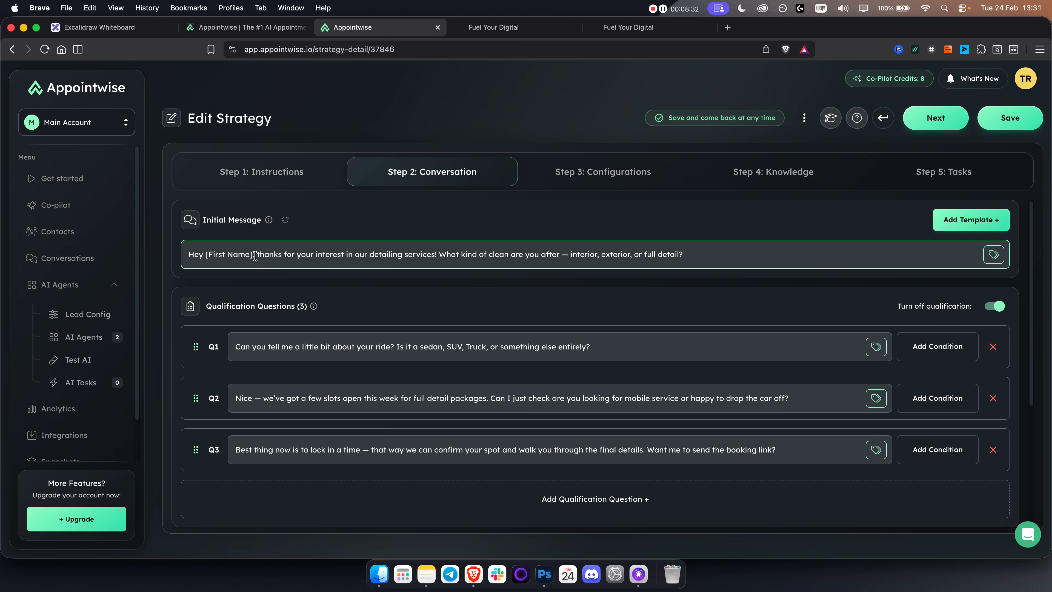
drag(252, 254, 205, 254)
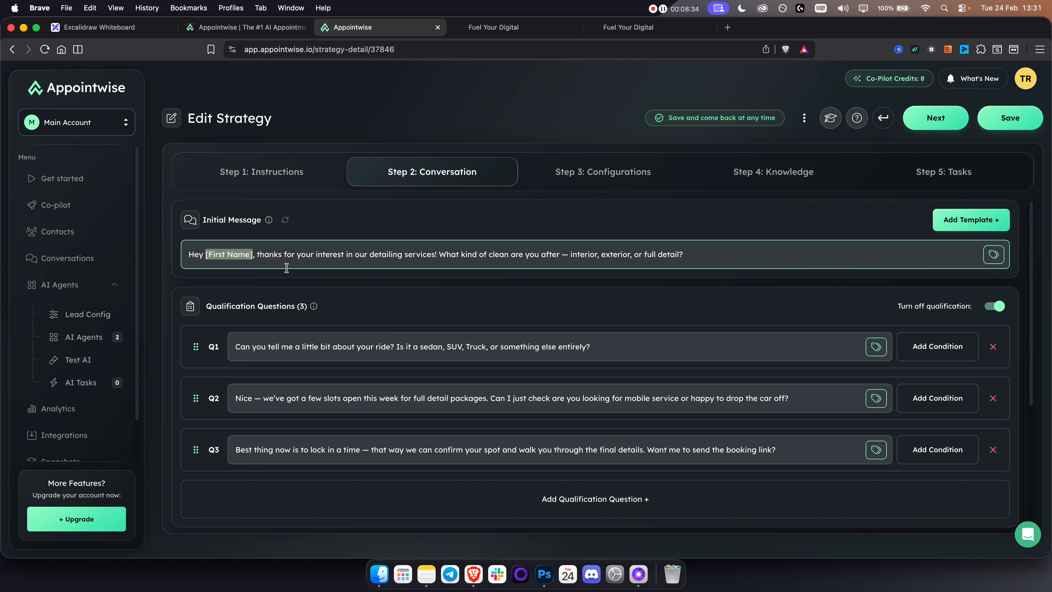
key(BackSpace)
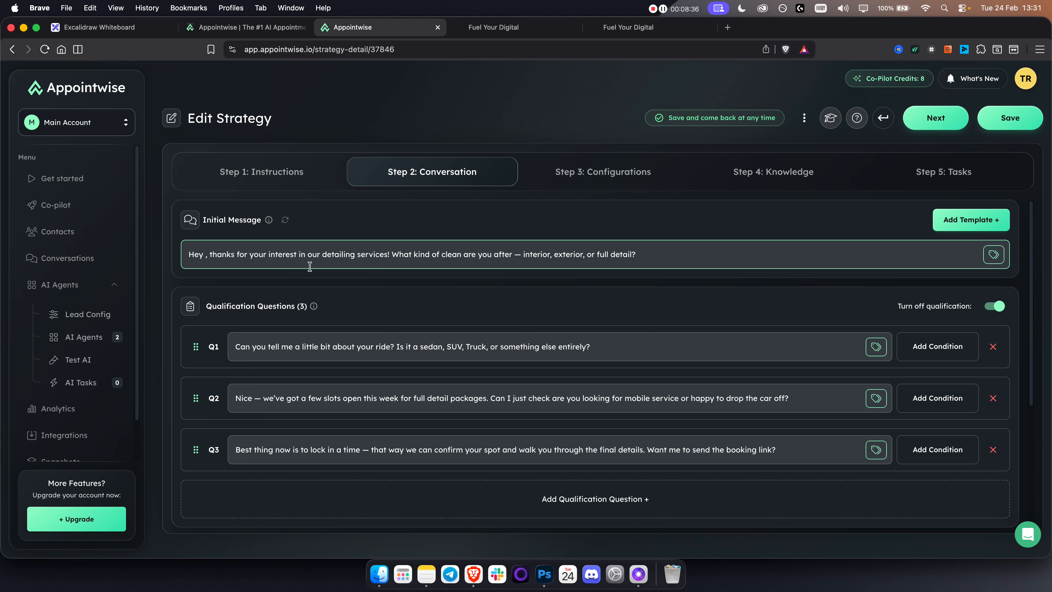
click(994, 254)
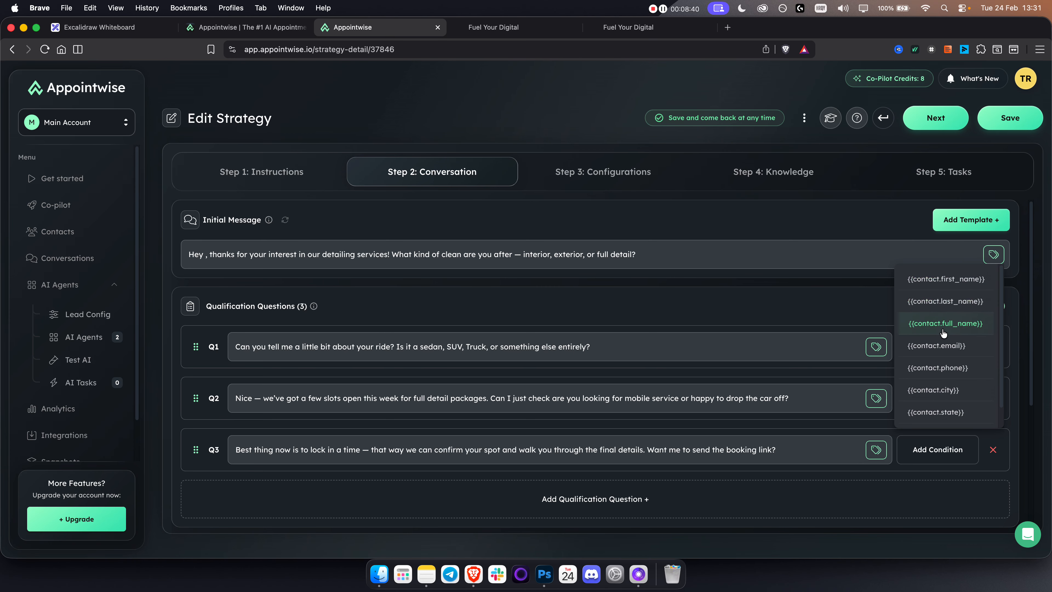
click(952, 281)
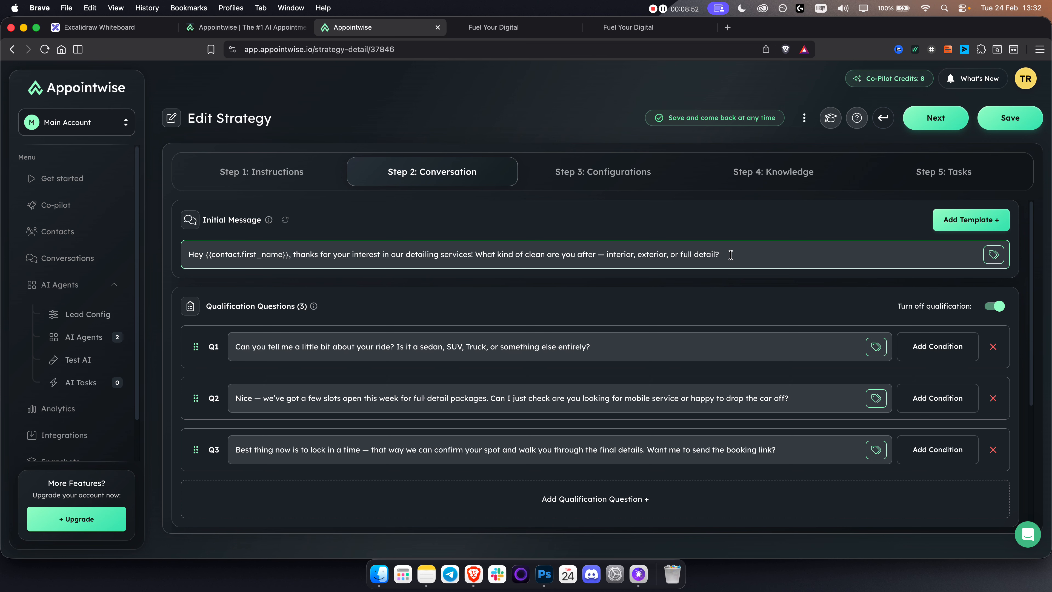
Review the qualification questions, and try out an empty conditional logic rule on Q1 before removing it
click(506, 348)
scroll(506, 348, down, 1)
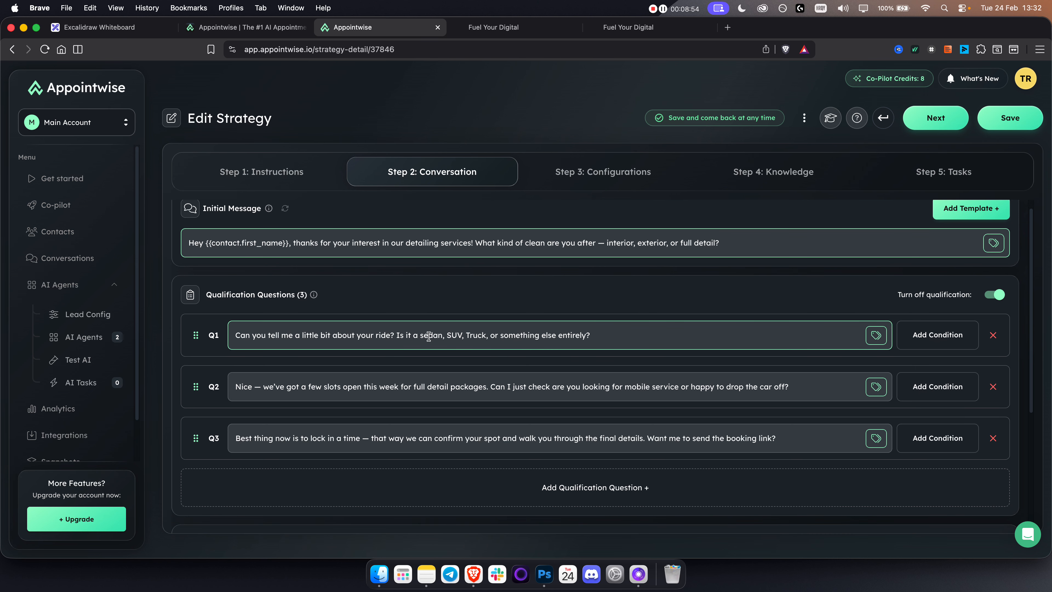
triple_click(279, 295)
click(420, 305)
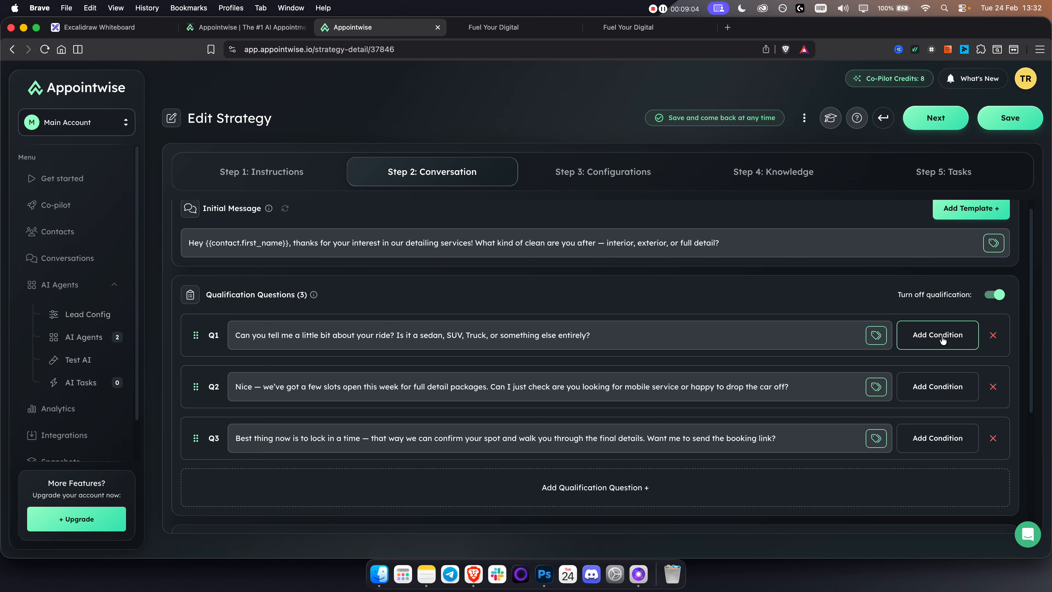
click(910, 335)
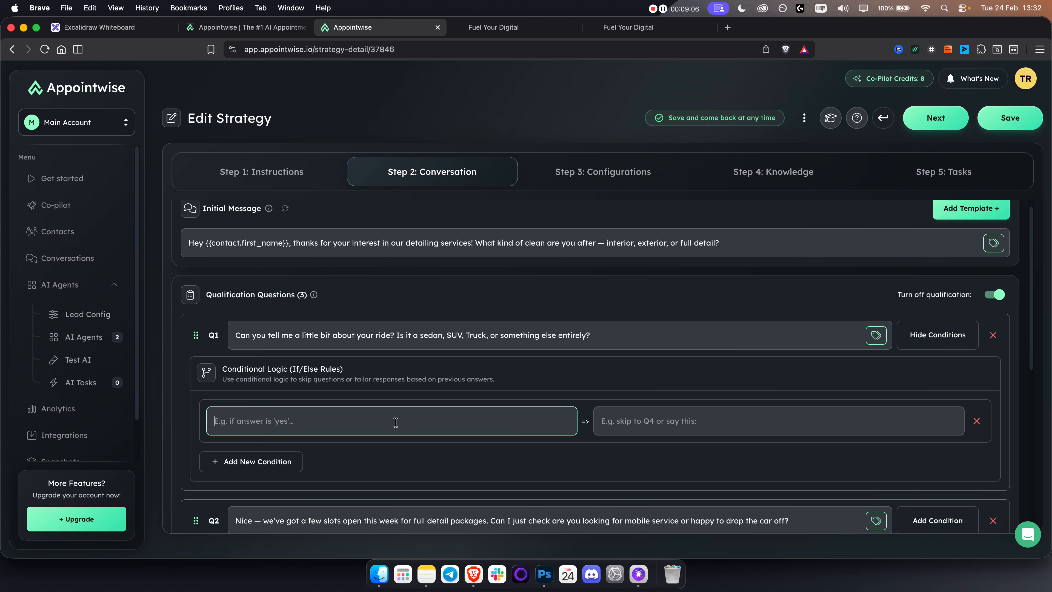
click(689, 418)
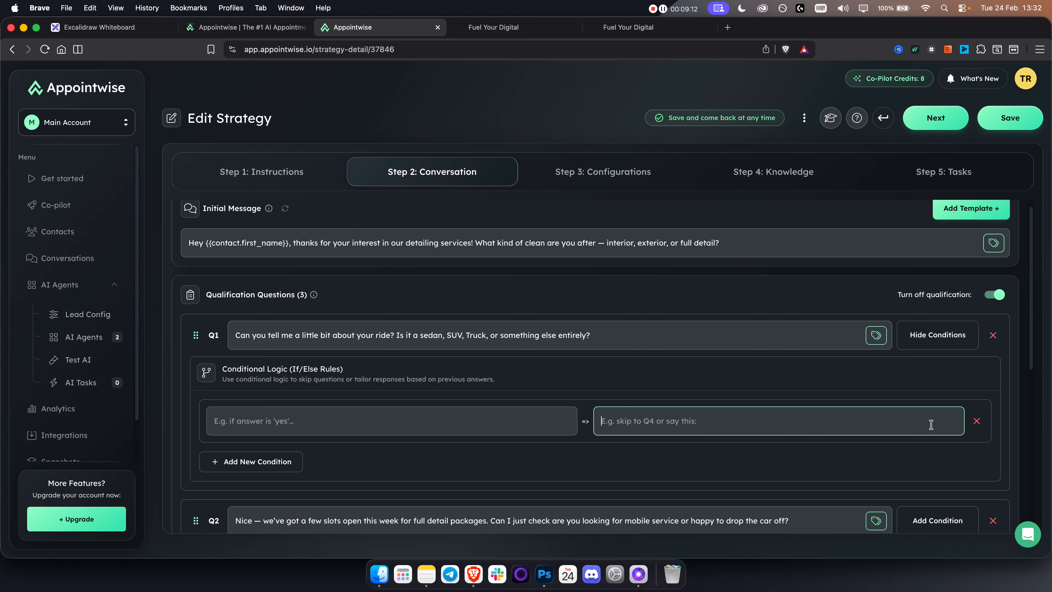
click(977, 421)
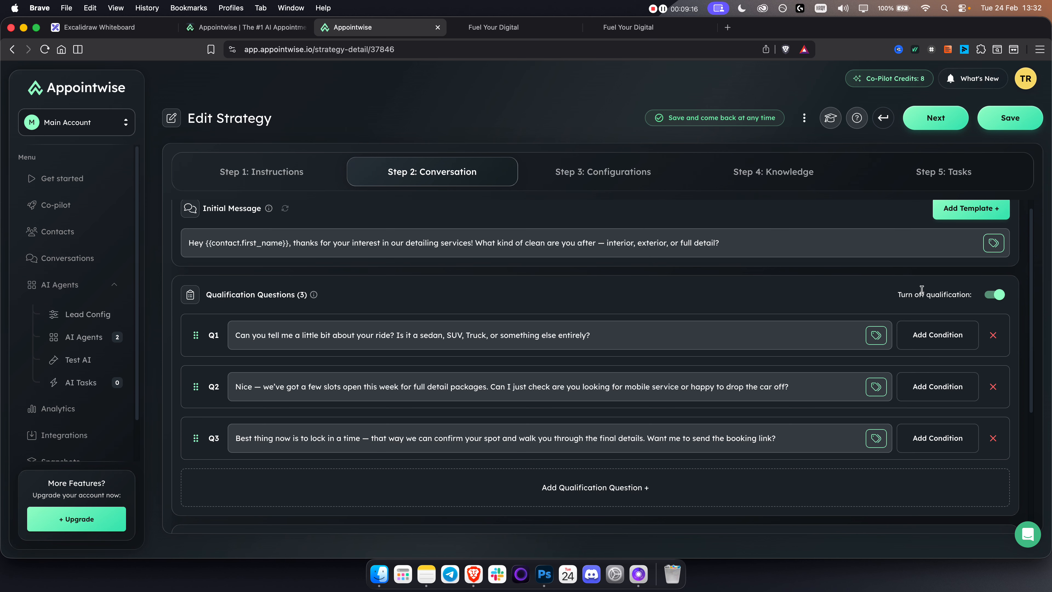
scroll(593, 301, up, 1)
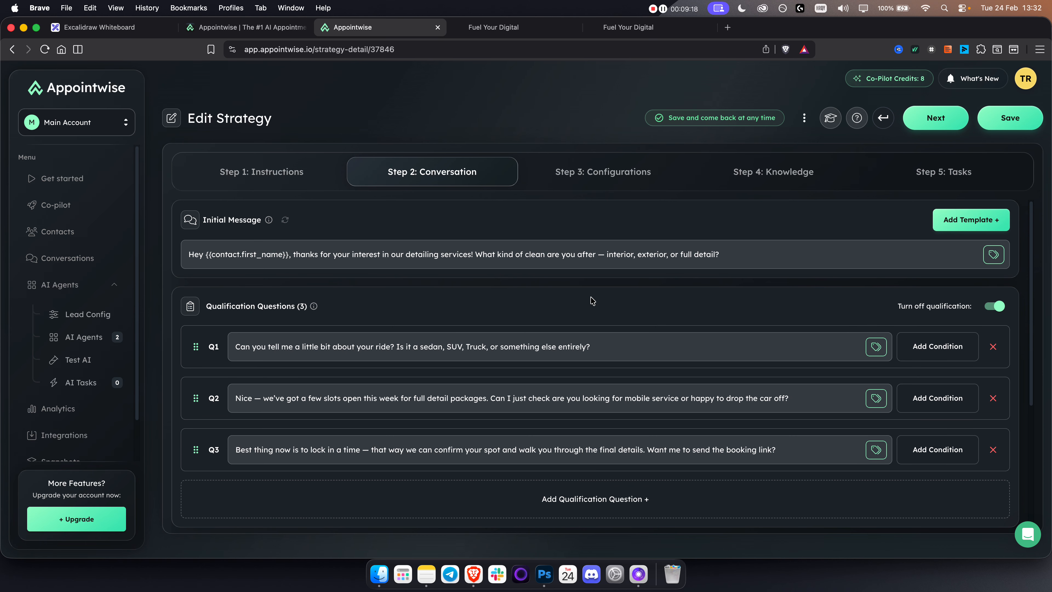
View the strategy's configurations, switch to GoHighLevel, discard the pending tag assignment and open a new calendar form from the calendar settings
click(594, 177)
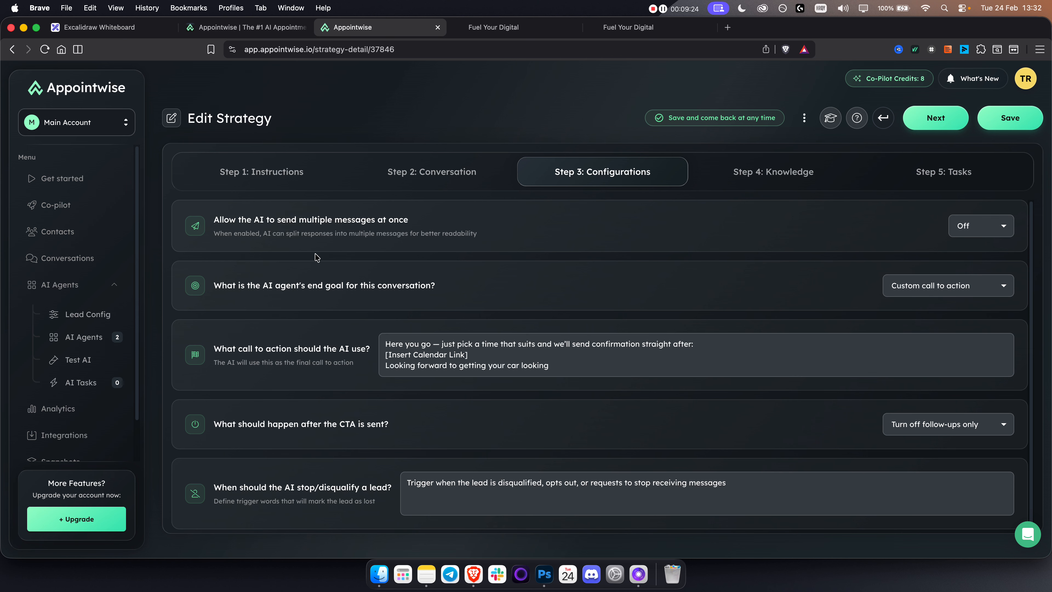
click(502, 34)
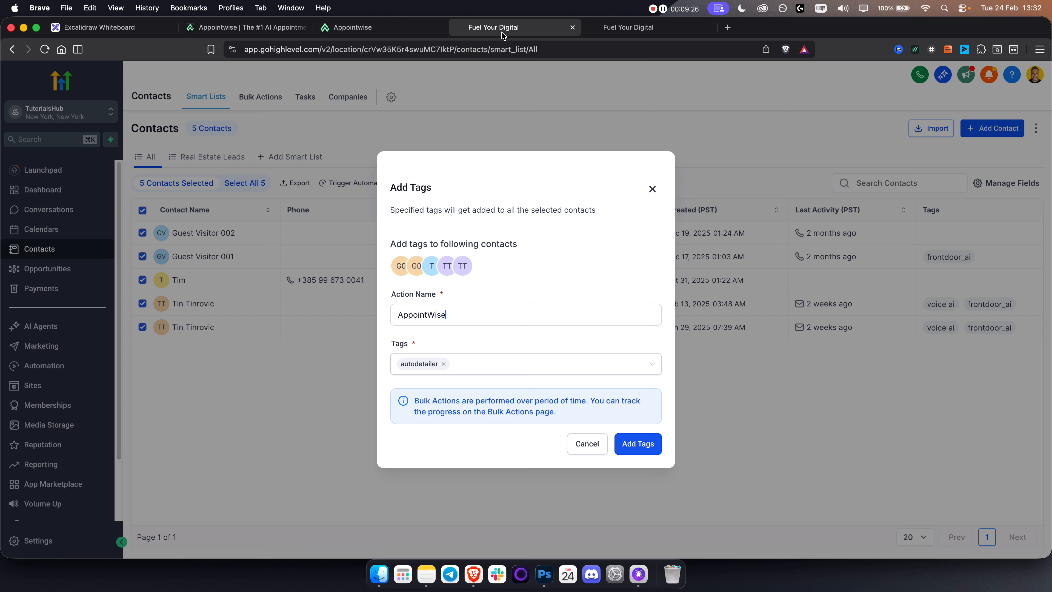
click(652, 187)
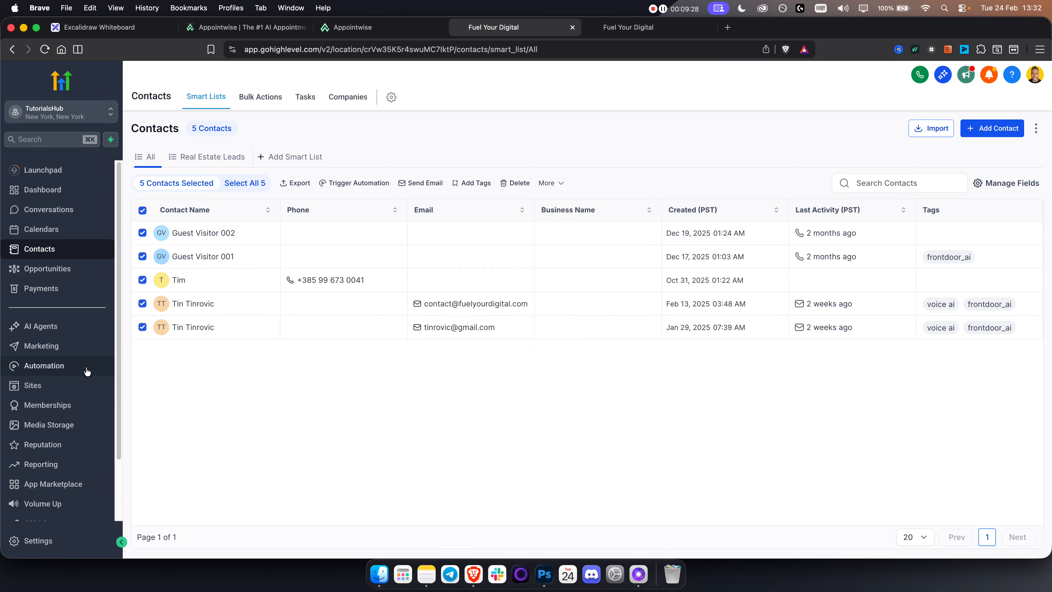
click(57, 227)
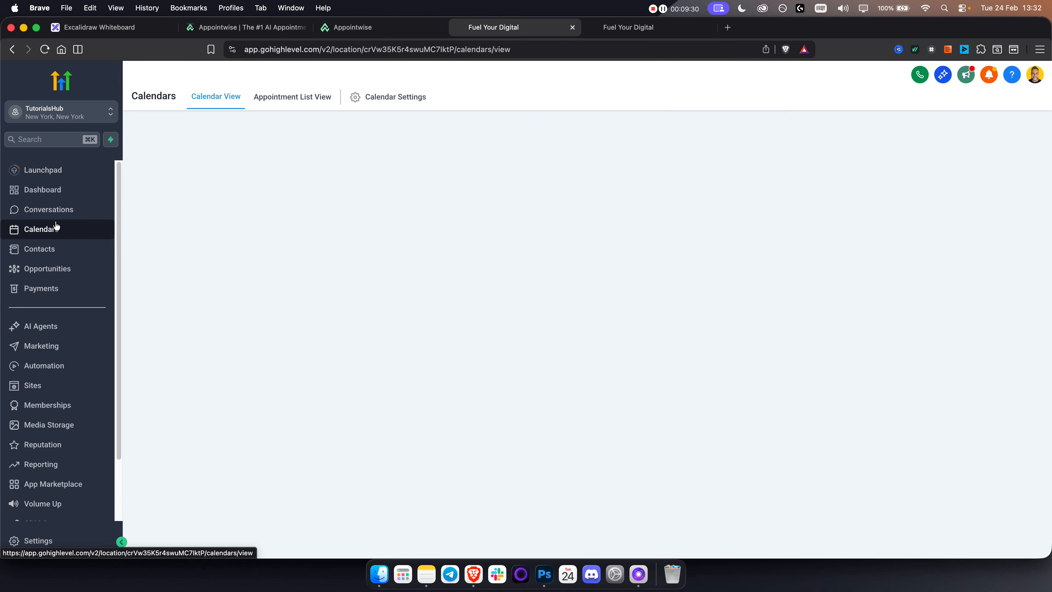
click(383, 100)
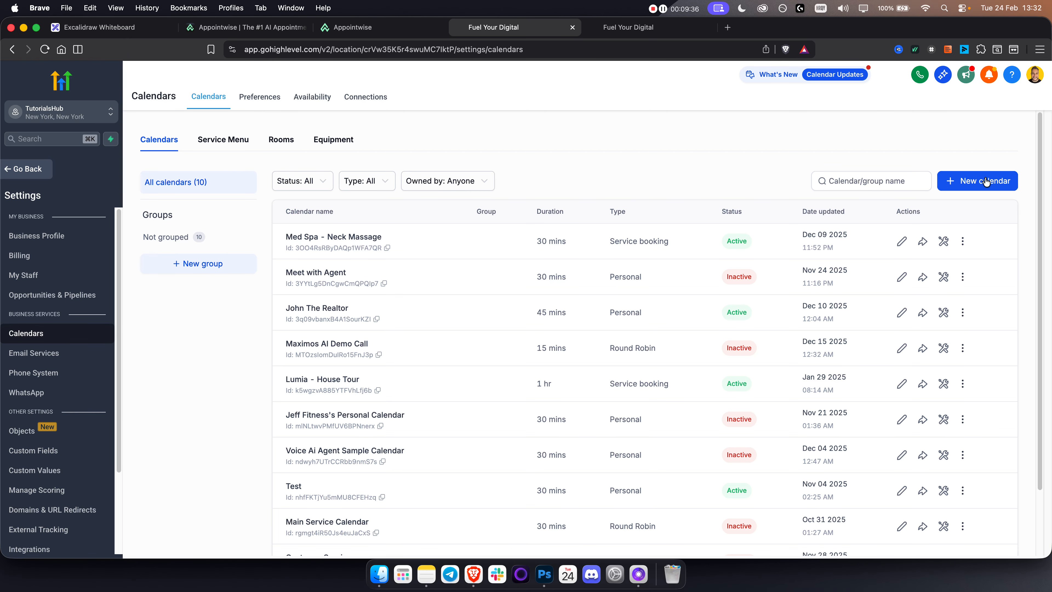
click(986, 181)
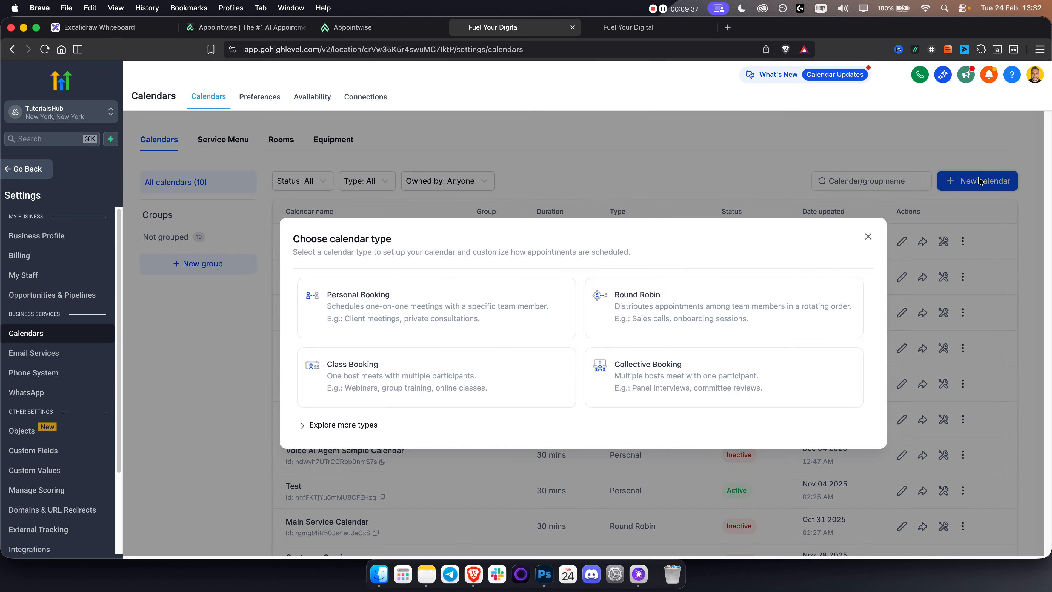
click(342, 426)
click(672, 413)
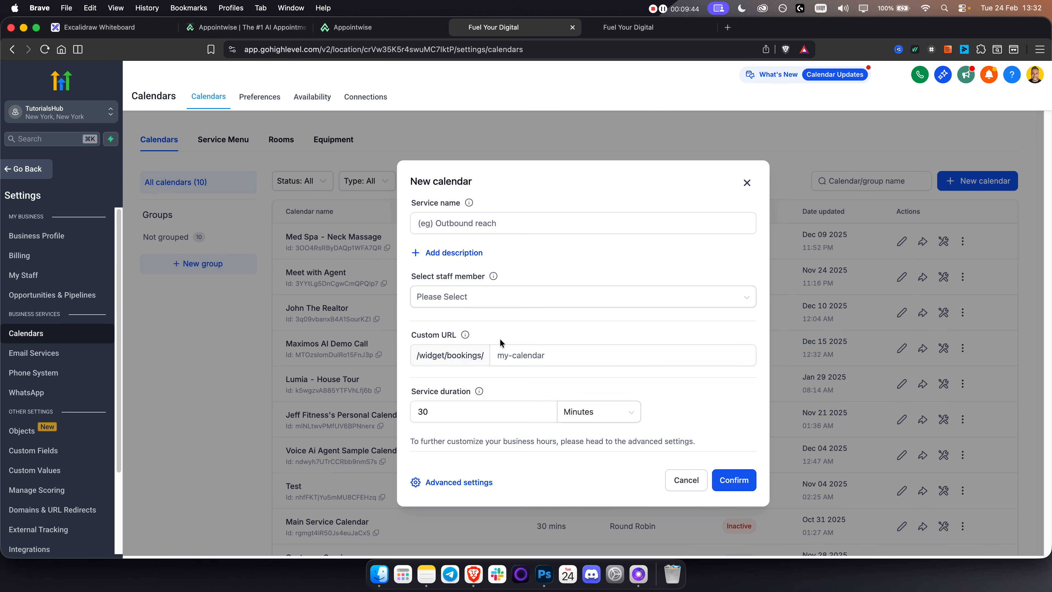
Return to Appointwise, set the agent's end goal to Book into calendar and select the first listed personal calendar
click(380, 29)
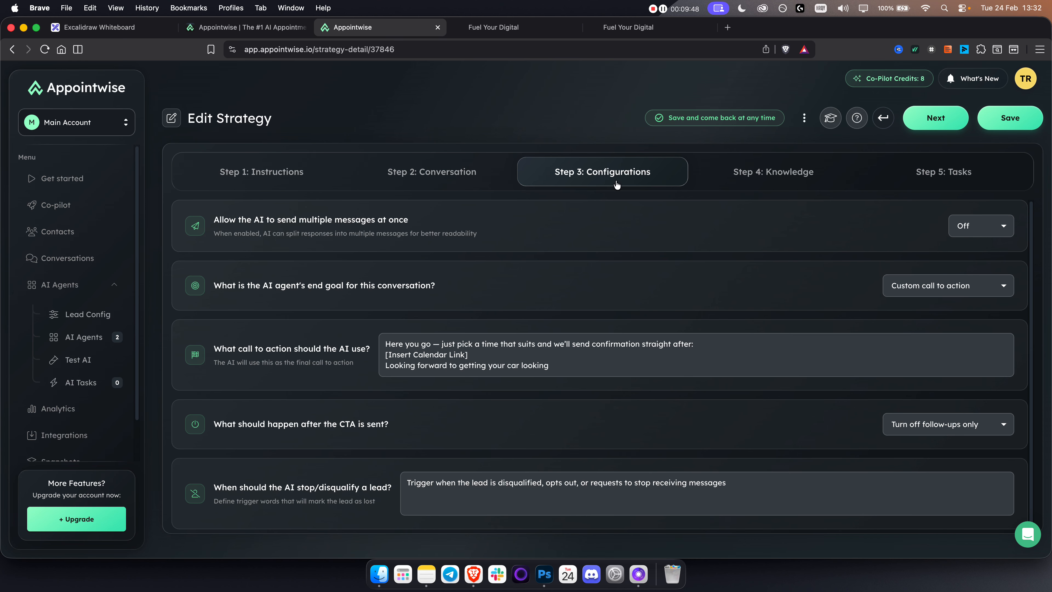
click(926, 285)
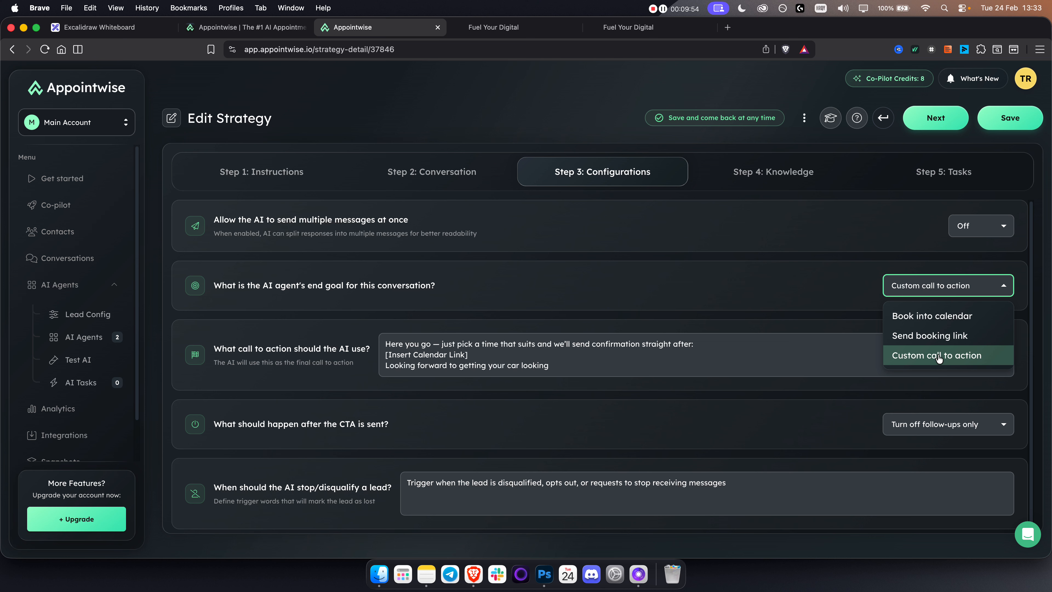
click(935, 316)
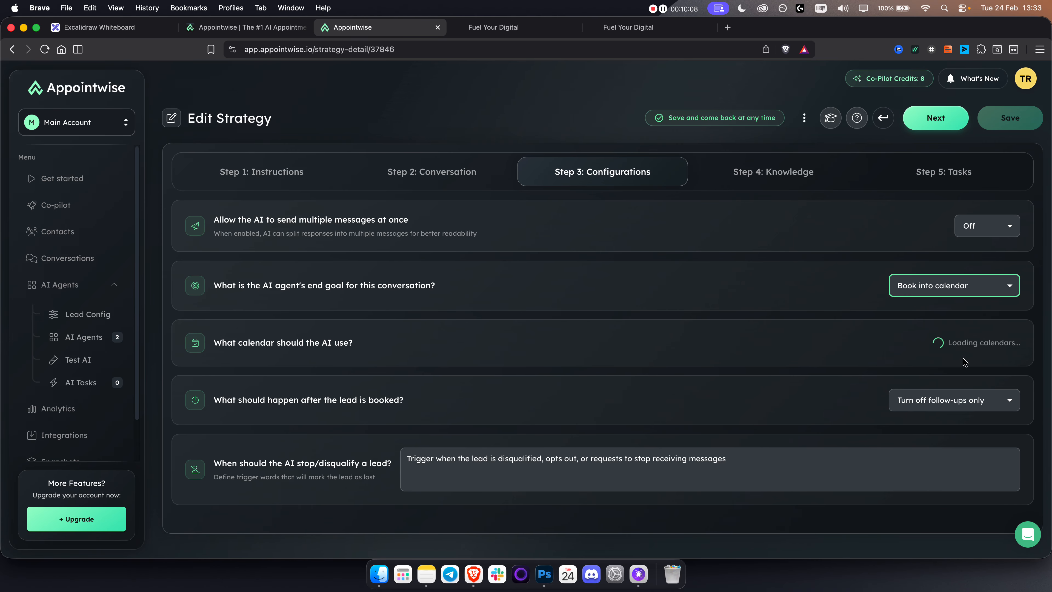
click(968, 346)
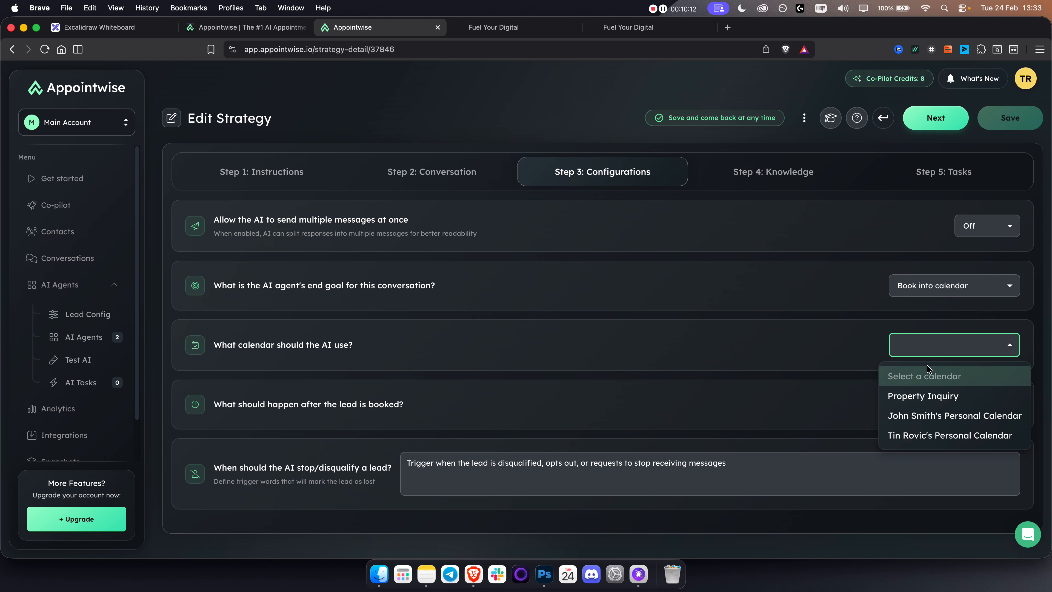
click(926, 416)
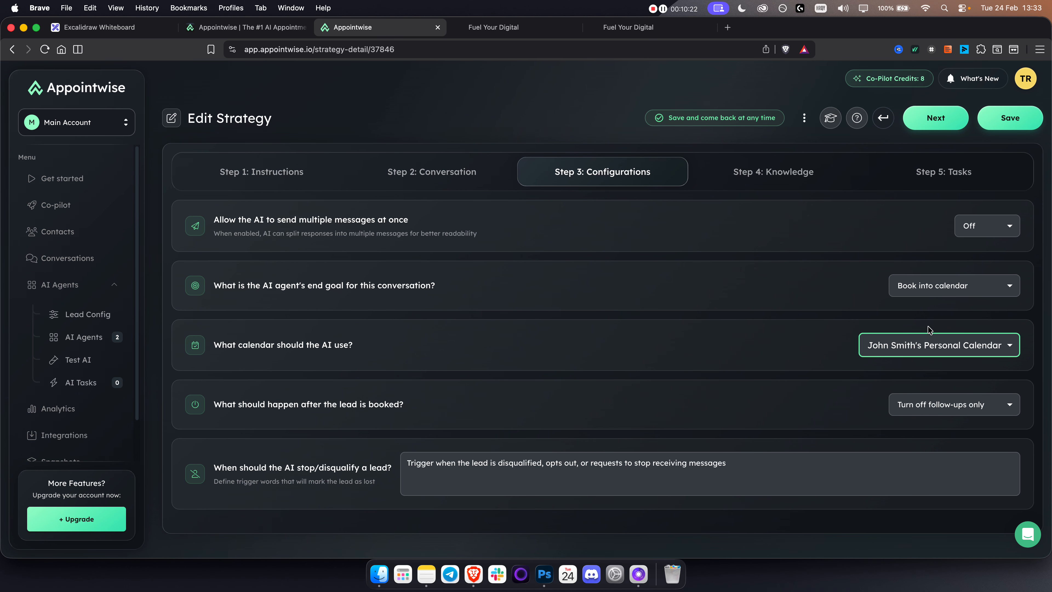
Examine the new calendar form in GoHighLevel, and switch back to the Appointwise strategy
click(513, 28)
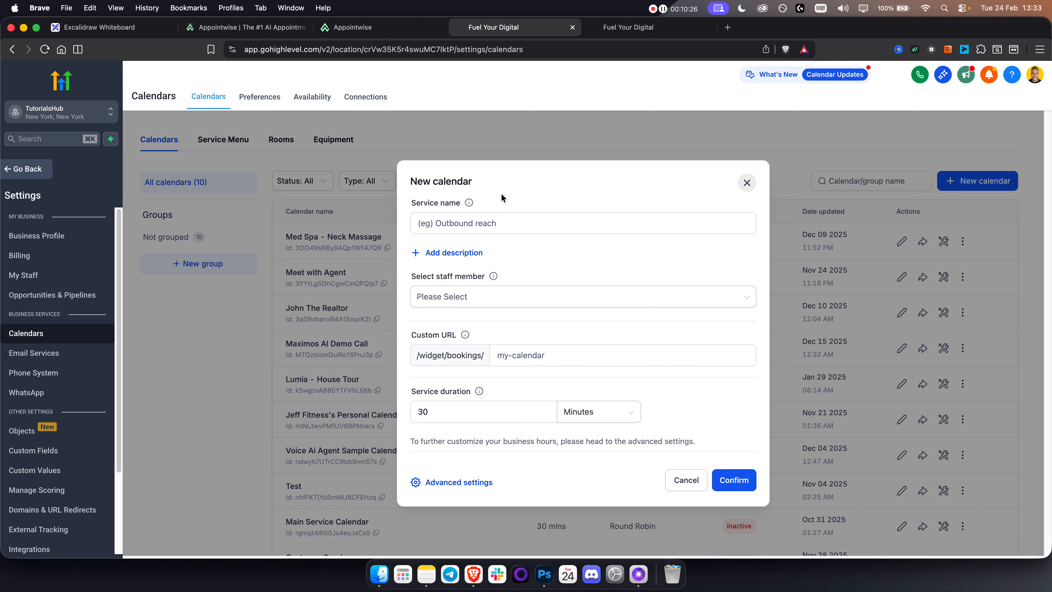
triple_click(440, 182)
click(493, 179)
click(367, 29)
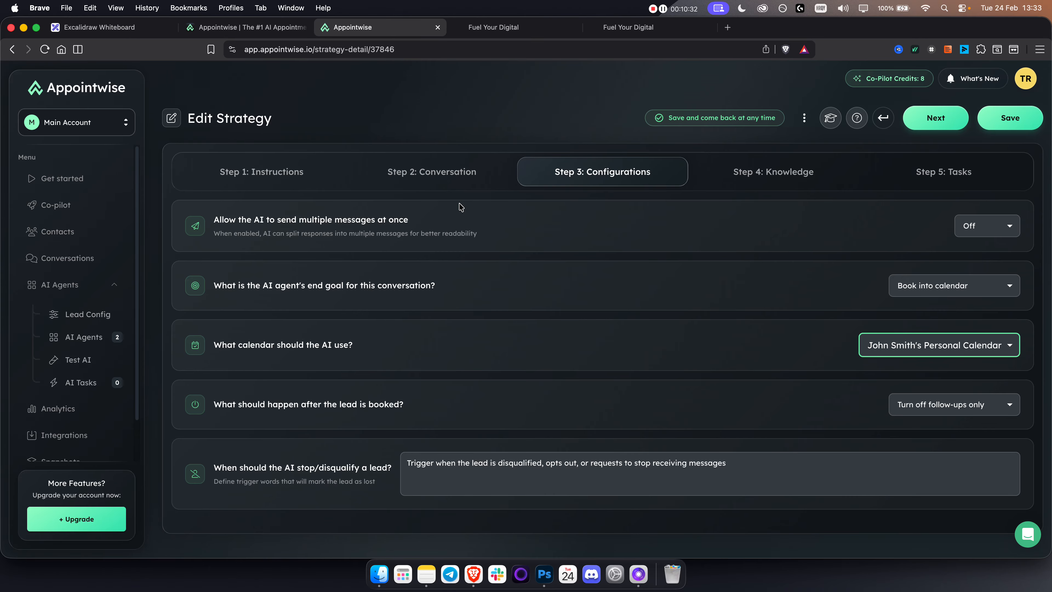
Review the strategy's knowledge settings, including the company information explanation and the FAQ questions and answers
click(806, 182)
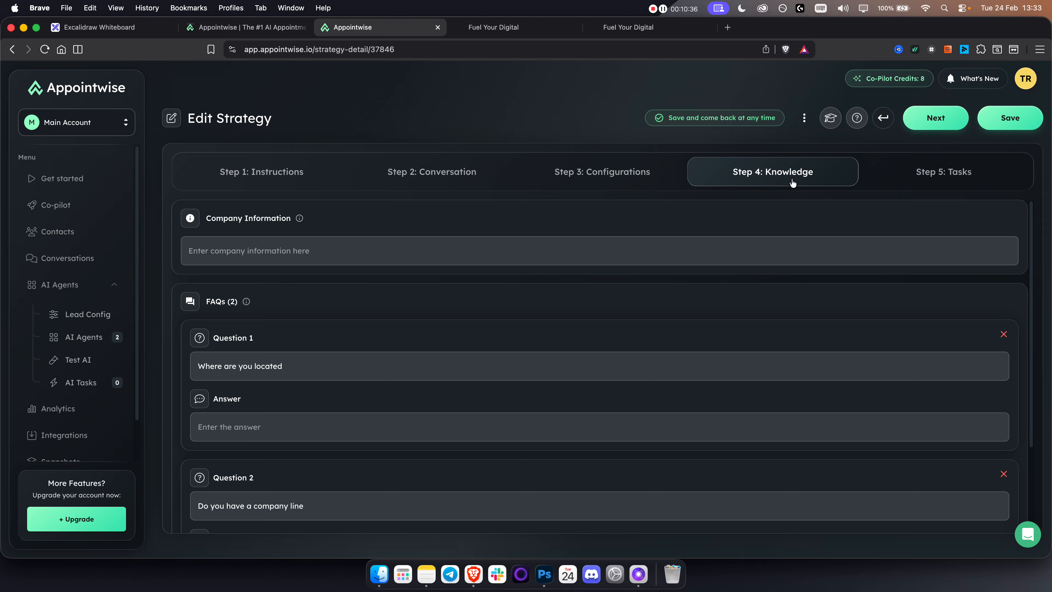
click(243, 244)
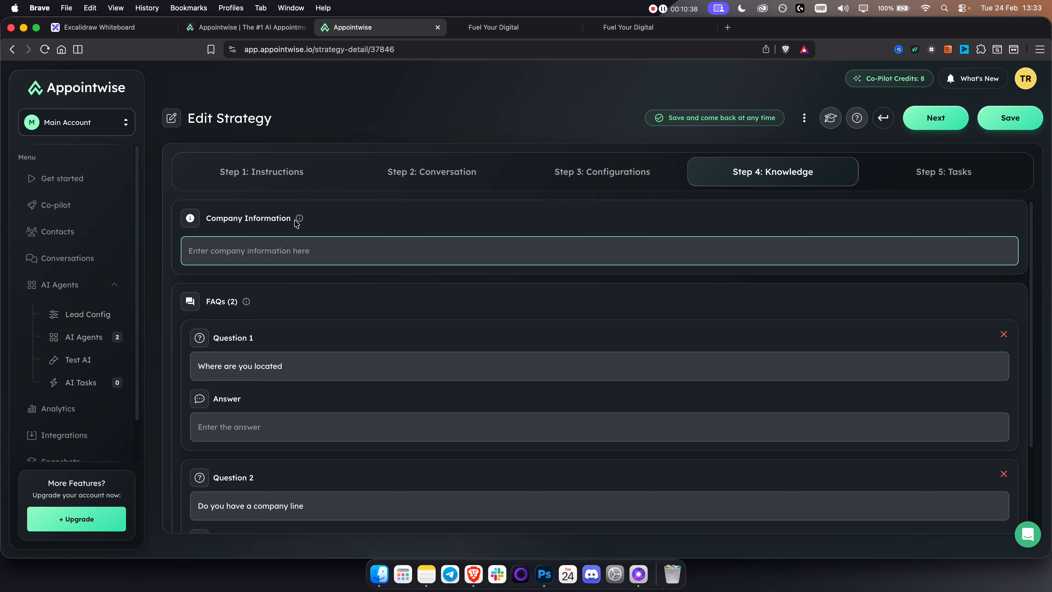
mouse_move(298, 220)
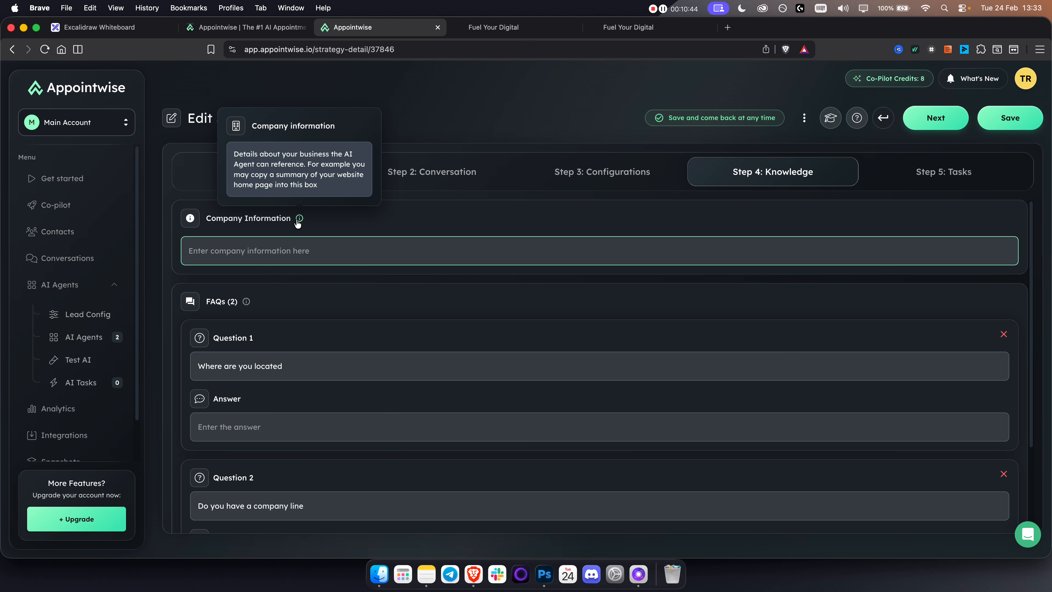
scroll(301, 318, down, 2)
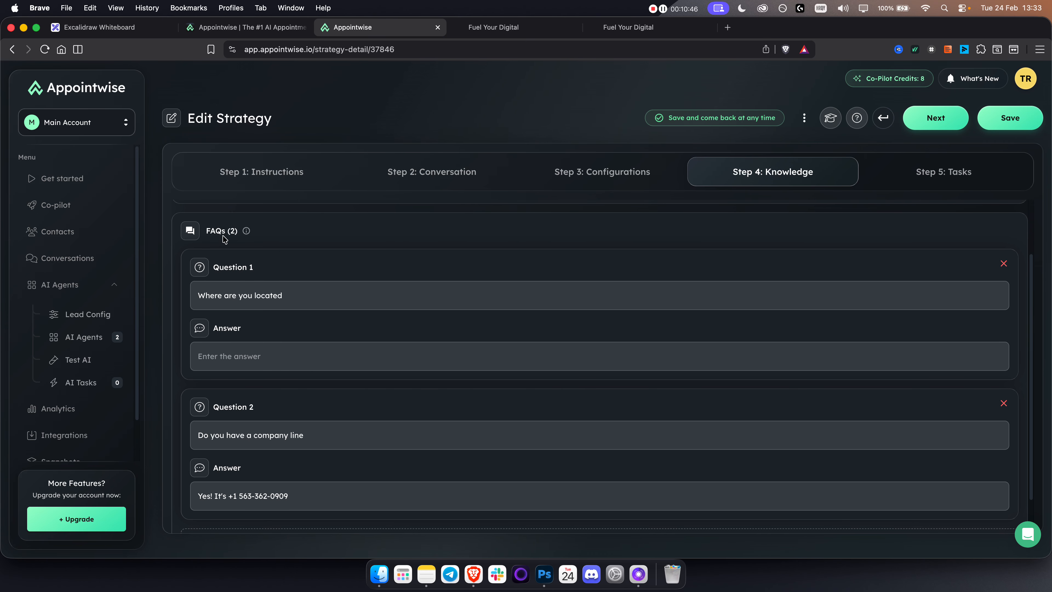
scroll(297, 318, down, 1)
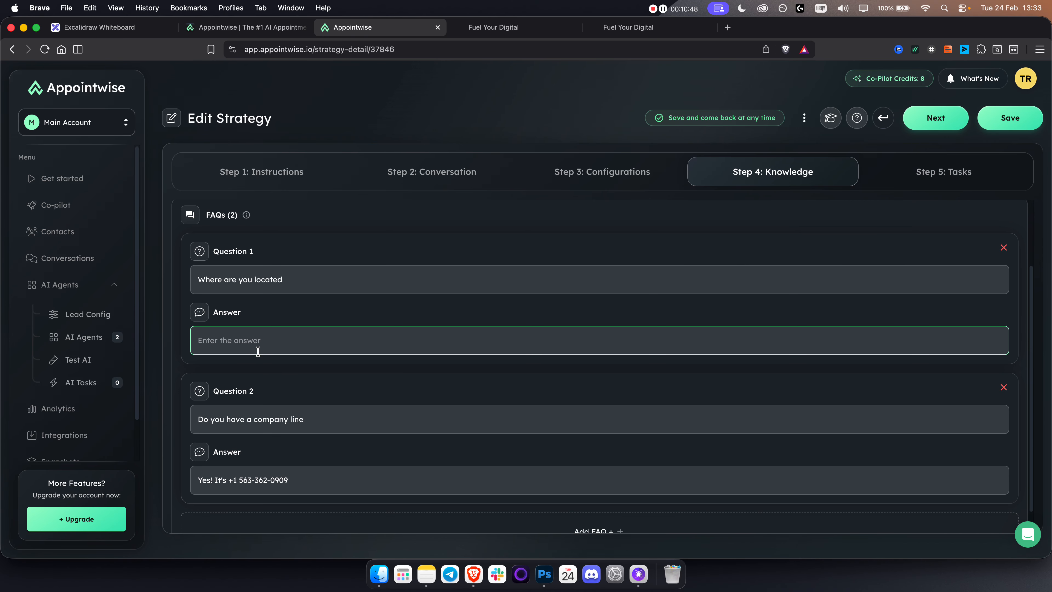
click(252, 279)
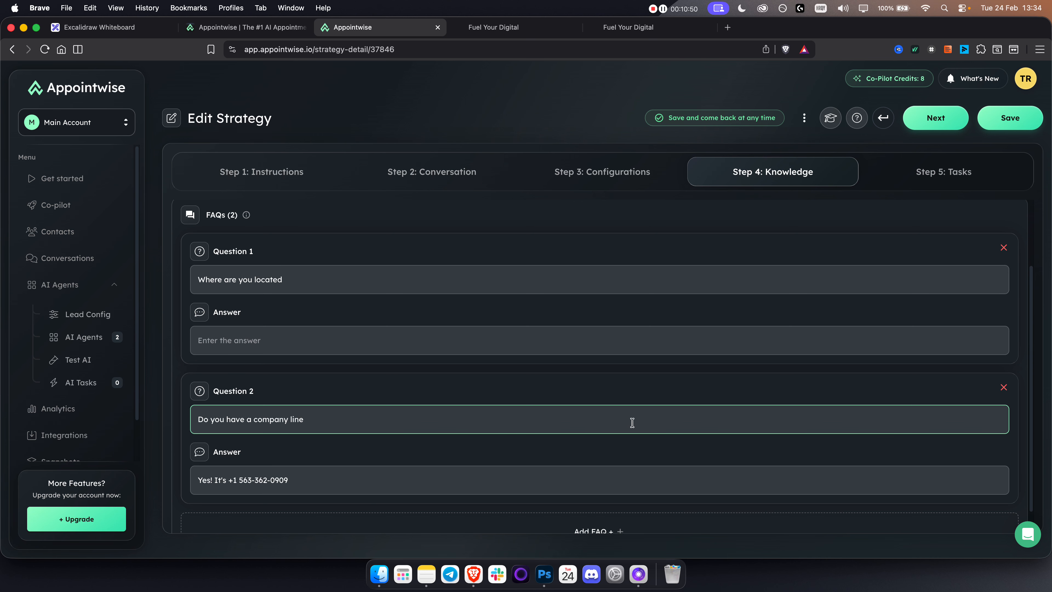
scroll(632, 423, down, 1)
scroll(630, 425, up, 3)
Review the strategy's default AI tasks, and inspect the Lead Lost workflow before closing it
click(978, 170)
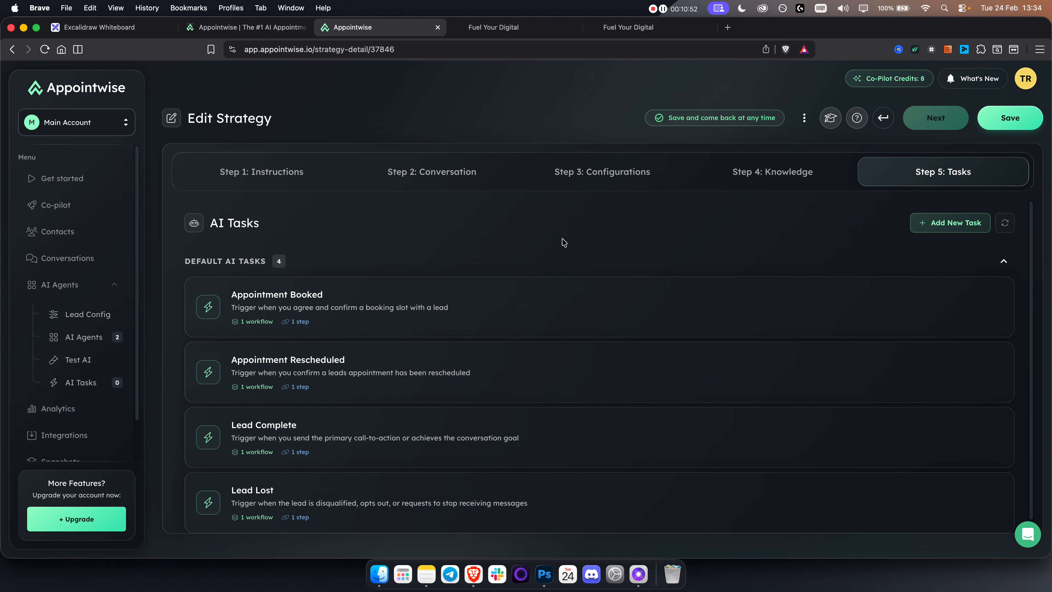
scroll(526, 275, down, 1)
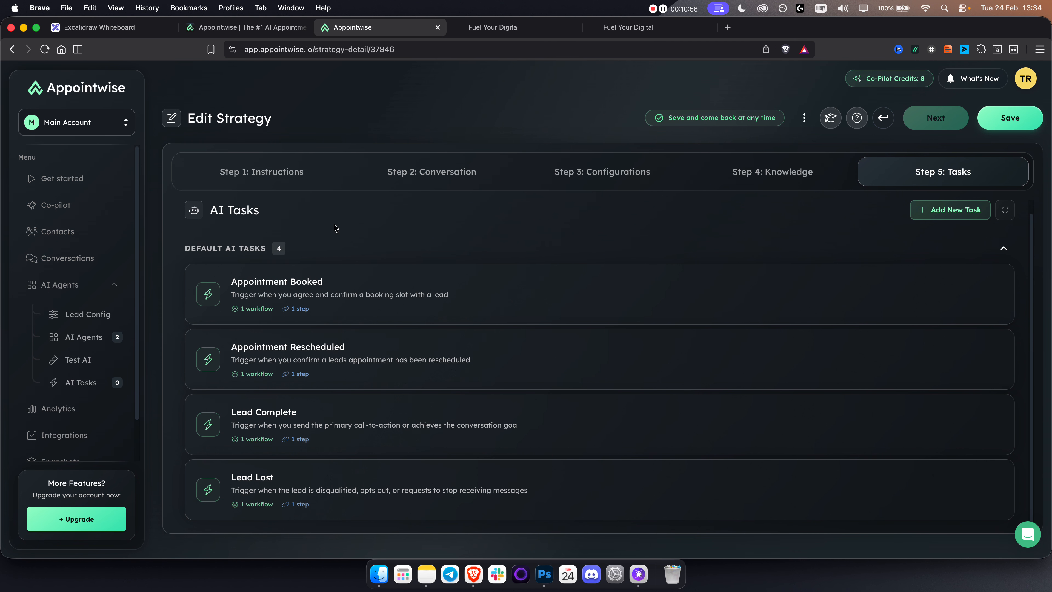
click(299, 492)
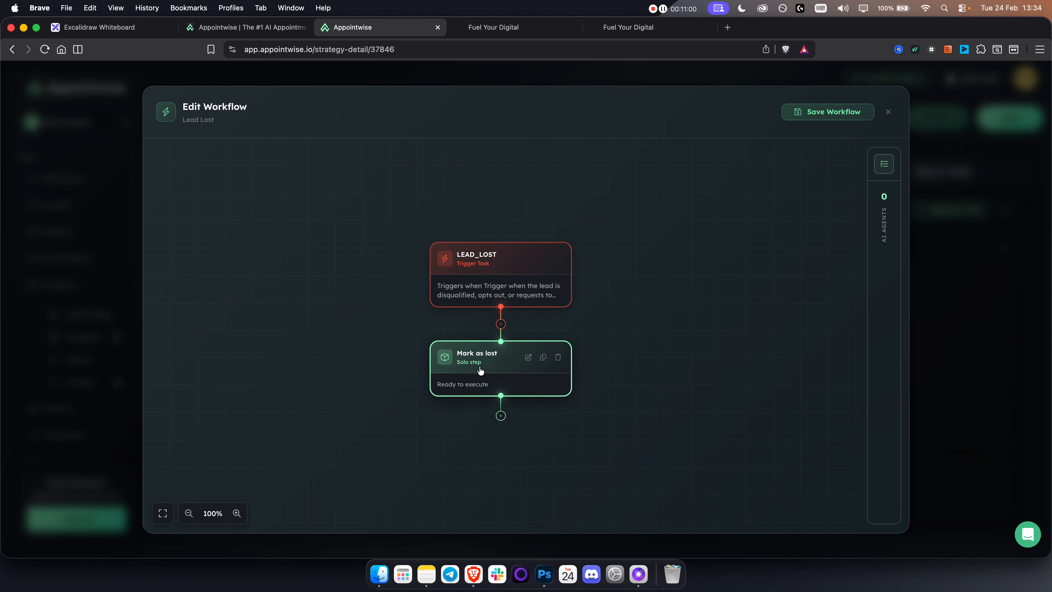
click(888, 112)
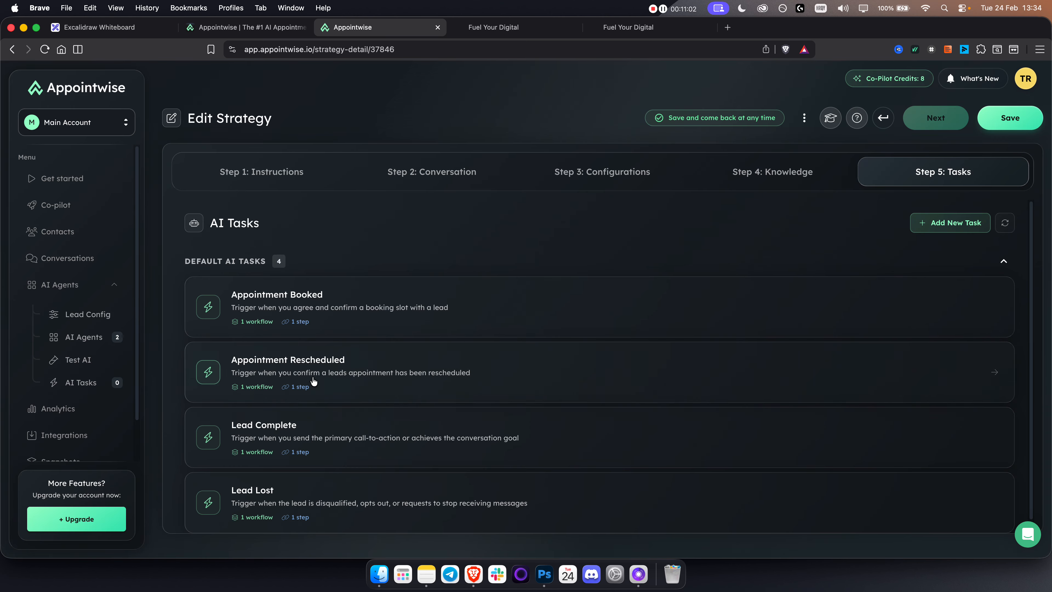
Inspect the Lead Complete workflow's Post CTA step settings, and close the workflow without changing it
click(297, 437)
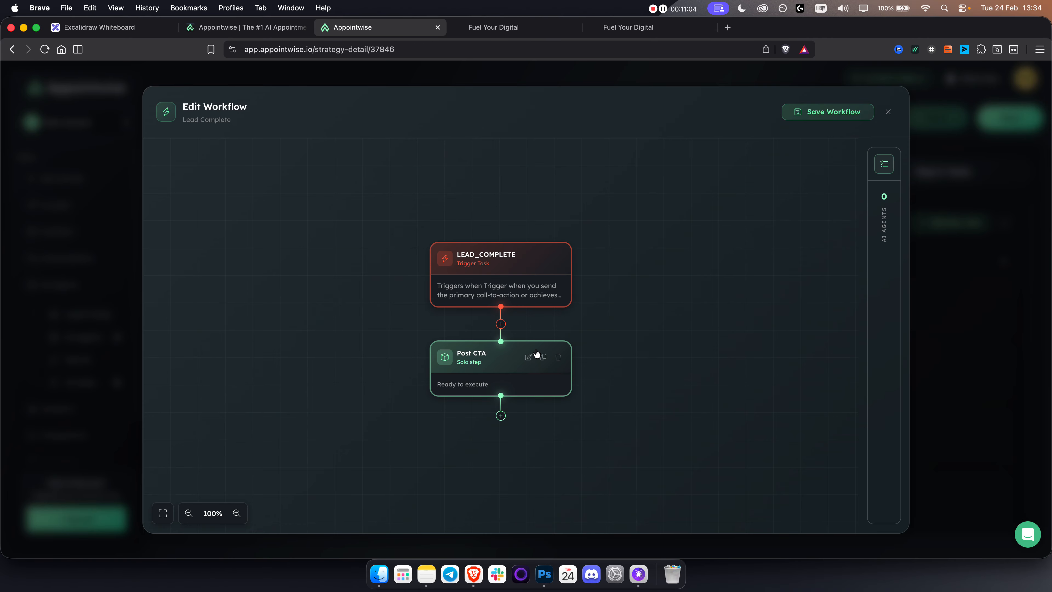
click(470, 364)
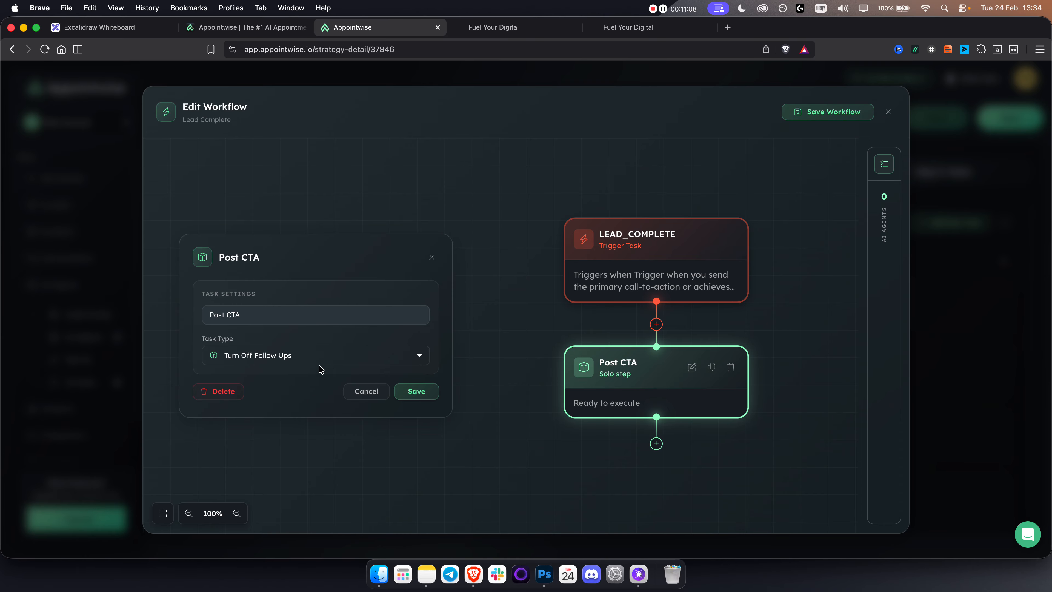
click(366, 392)
click(888, 112)
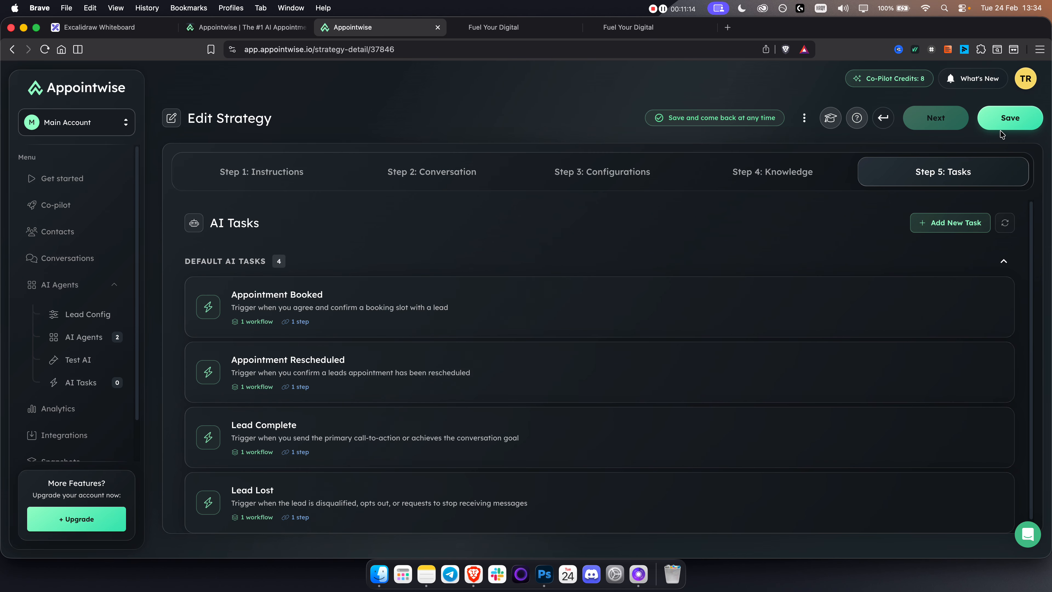
Try to save the strategy, review the recommended follow-up delays, and go back to editing
click(1012, 120)
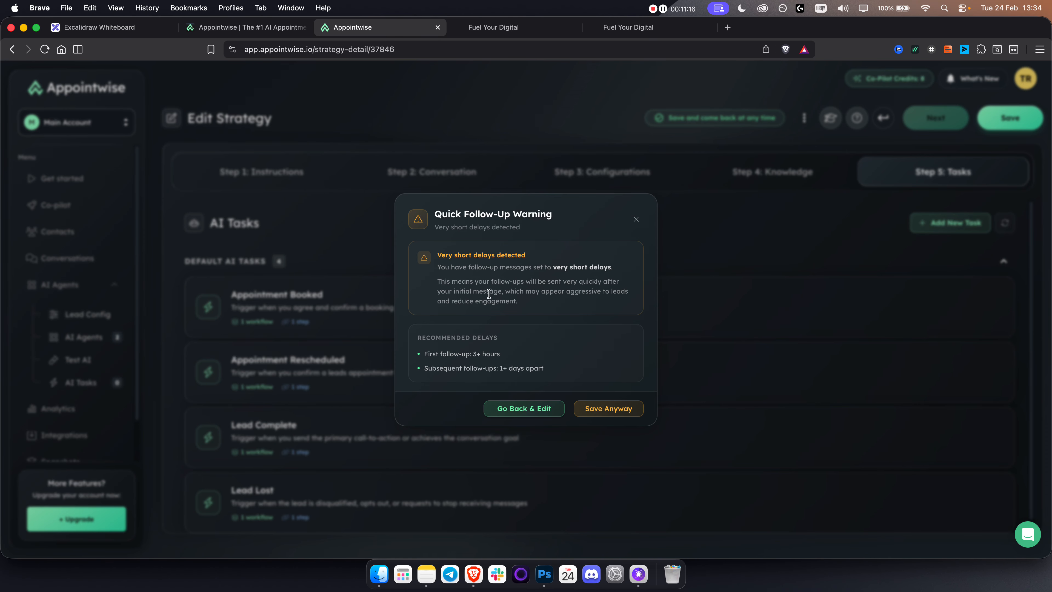
drag(437, 255, 567, 262)
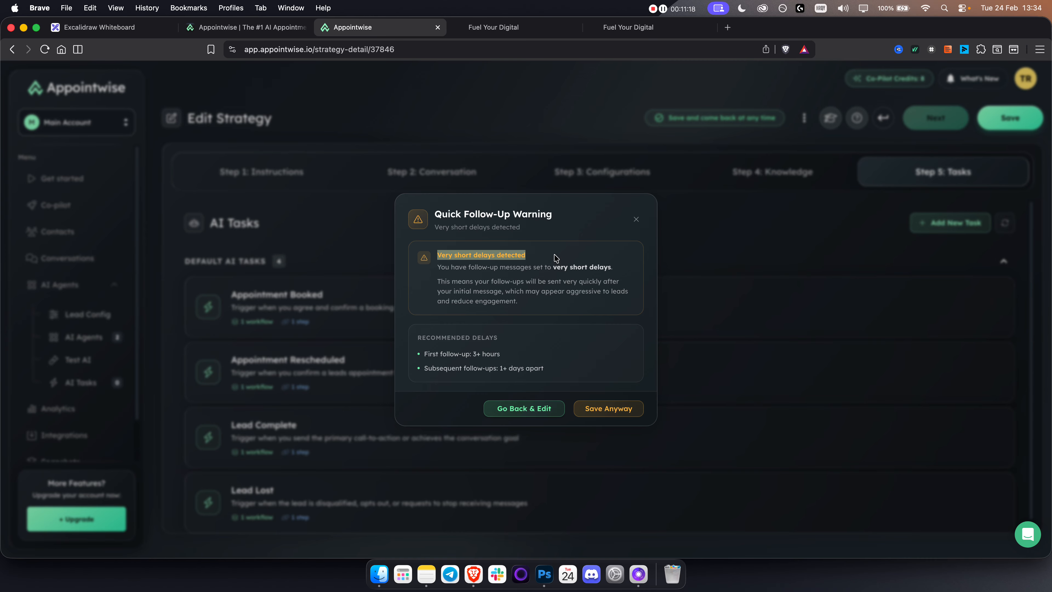
drag(476, 268, 598, 267)
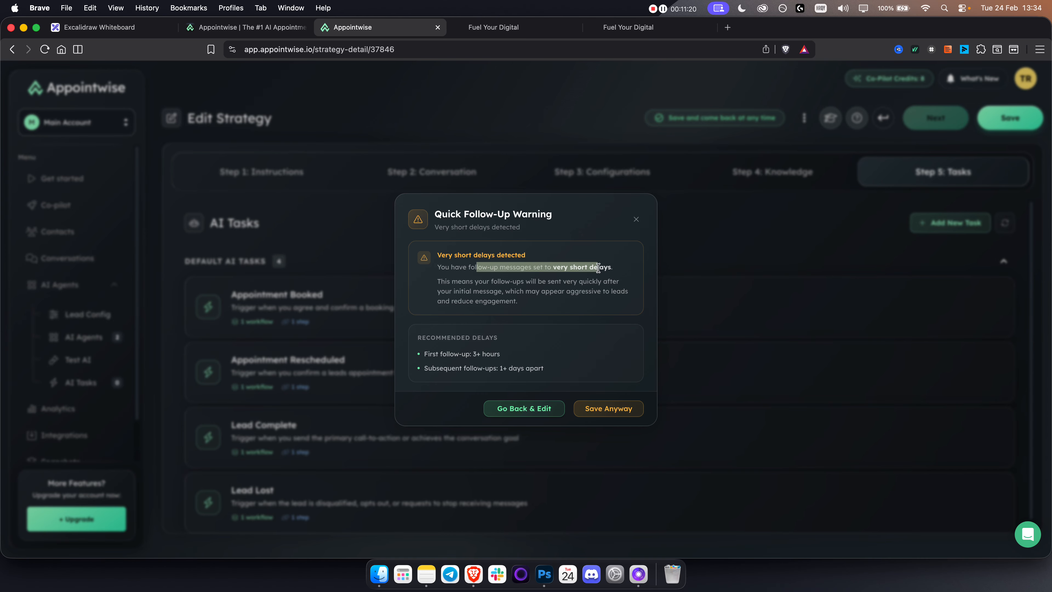
click(599, 268)
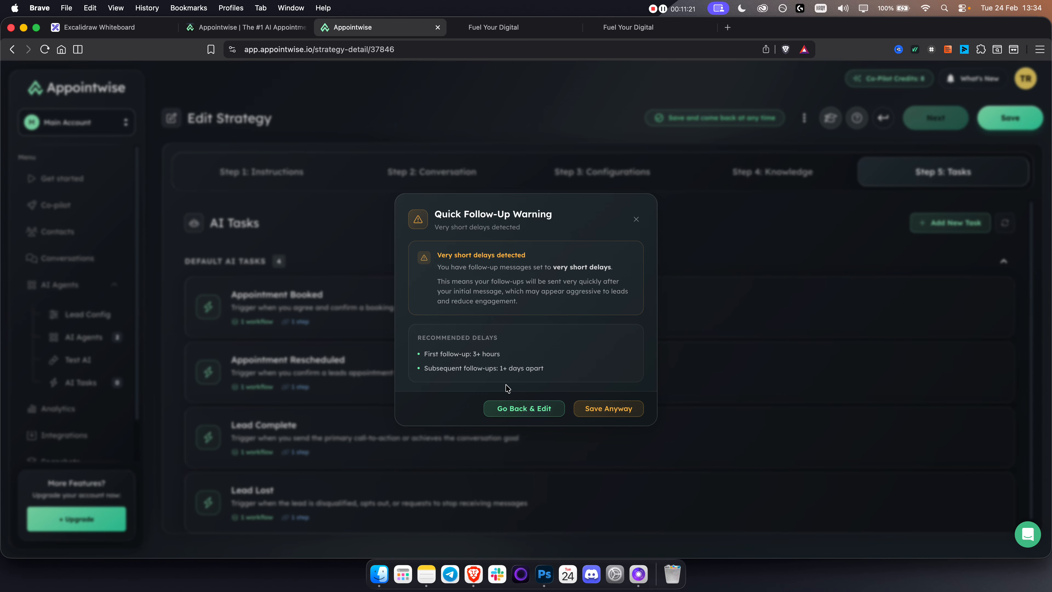
click(538, 412)
Set the delay of the conversation's first follow-up, about vehicle ownership, to 1 day and 0 minutes
click(471, 173)
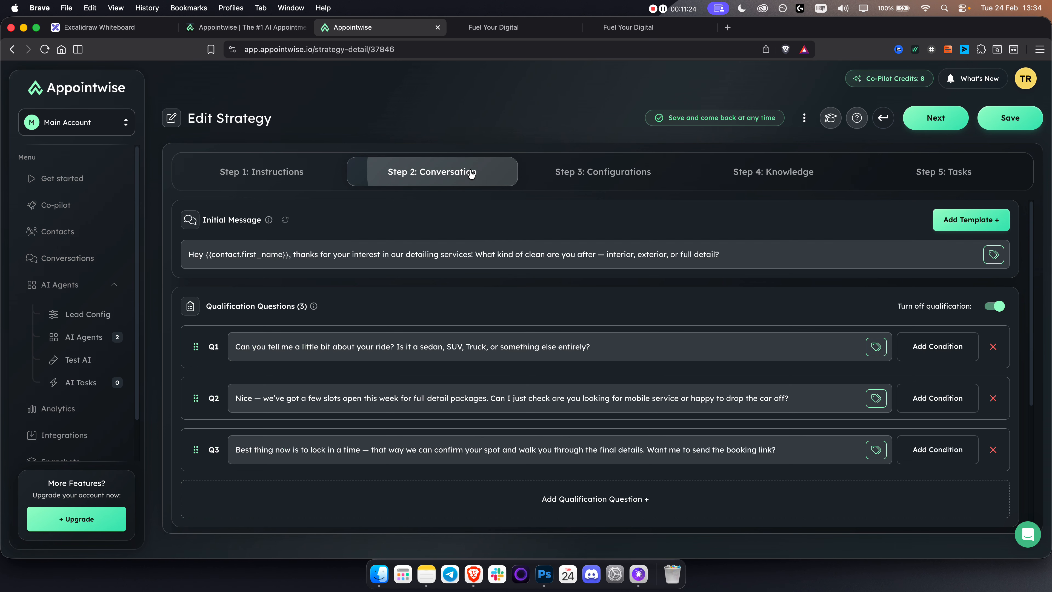
scroll(562, 295, down, 5)
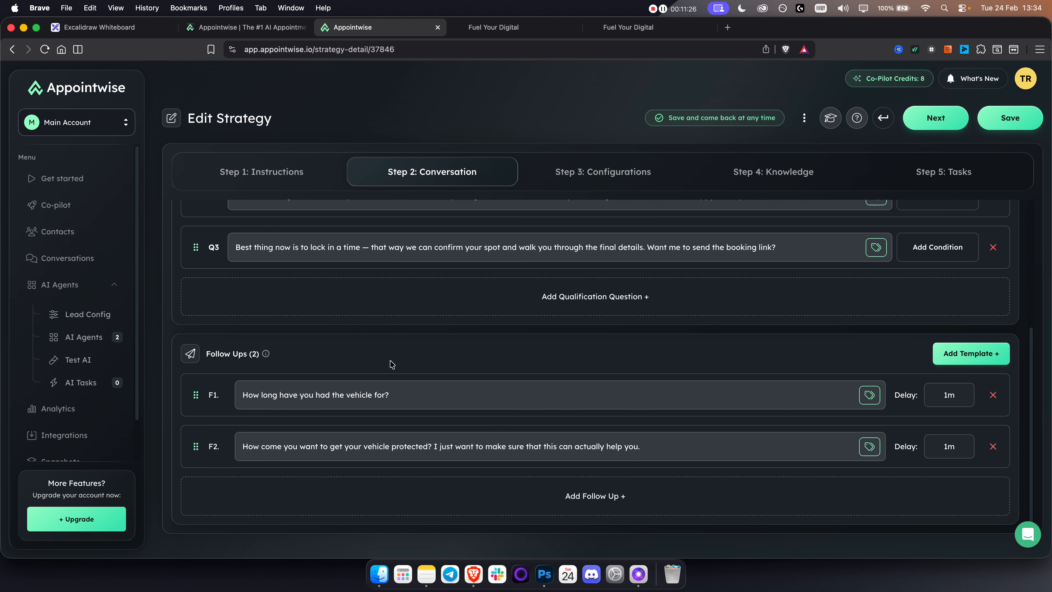
drag(206, 353, 266, 359)
click(360, 363)
click(947, 398)
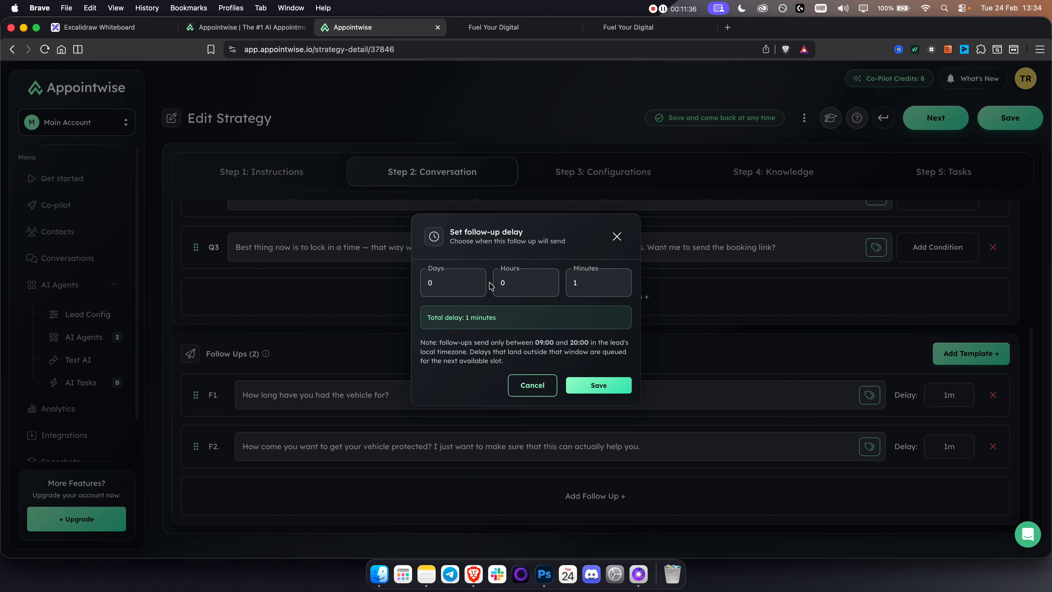
double_click(463, 284)
text(1)
double_click(585, 283)
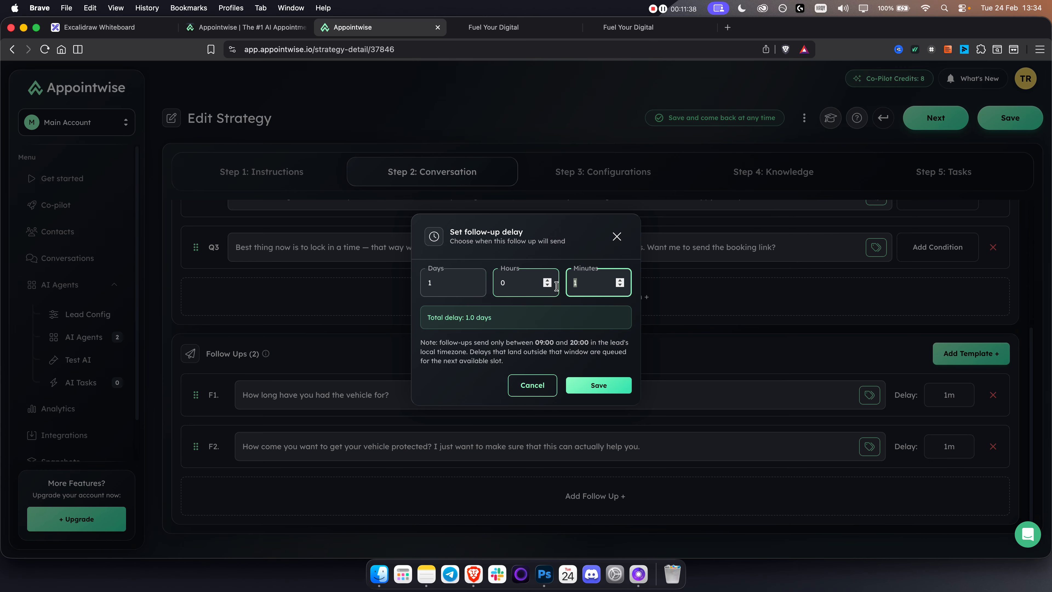
text(0)
click(609, 385)
Set the days value of the second follow-up's delay to 3
click(949, 445)
double_click(471, 283)
text(3)
click(618, 386)
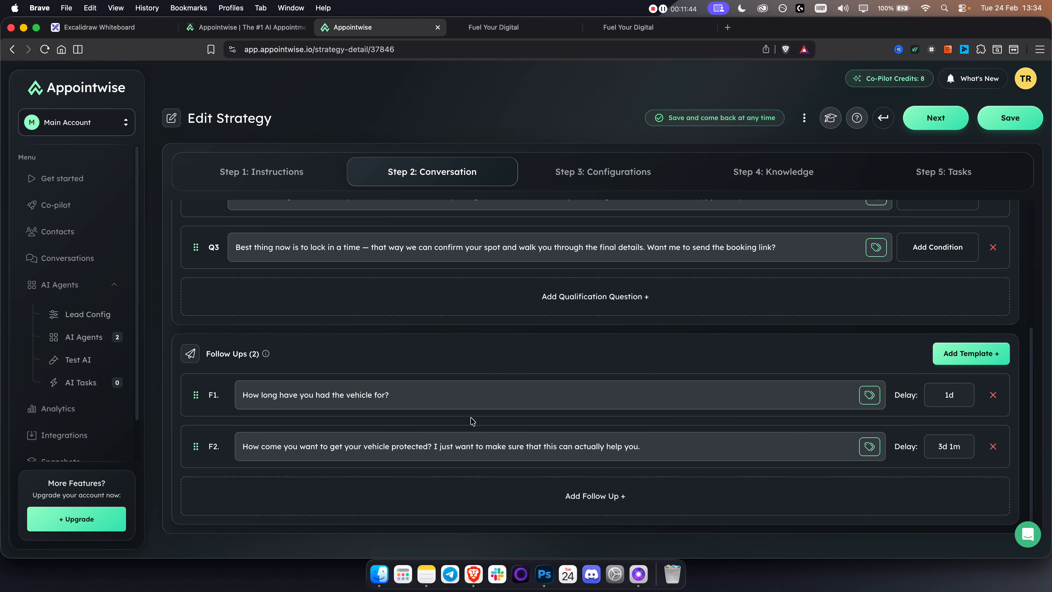
Save the edited strategy and launch its test environment
scroll(472, 421, up, 10)
click(1011, 118)
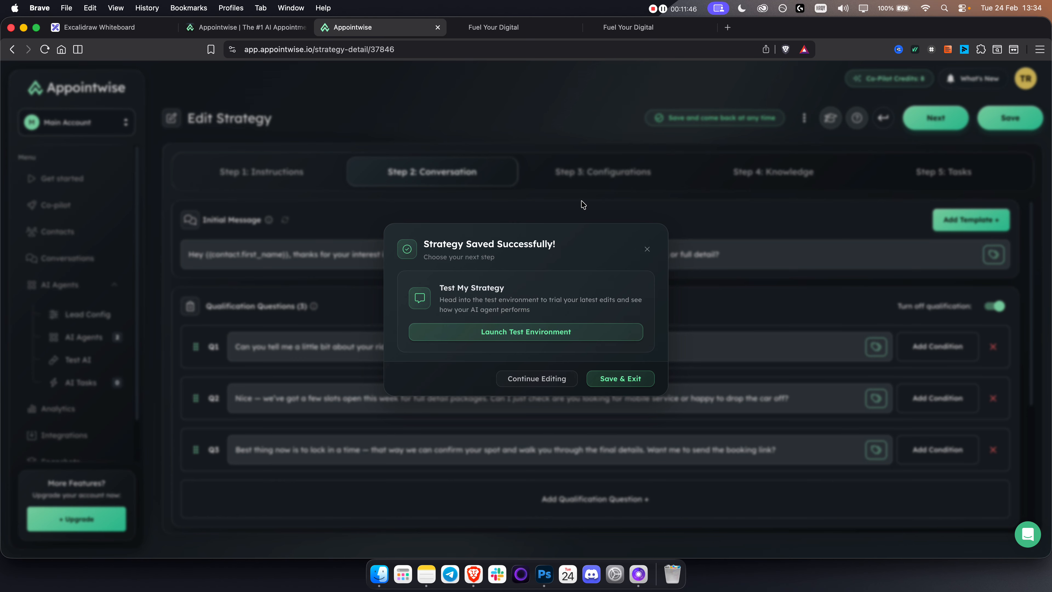
drag(440, 291, 544, 290)
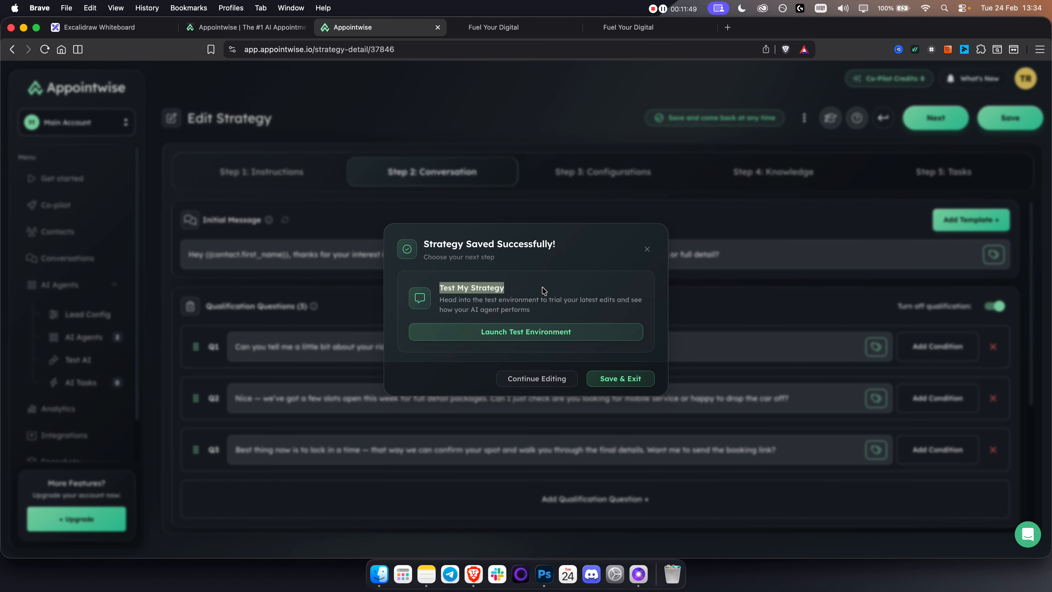
click(527, 333)
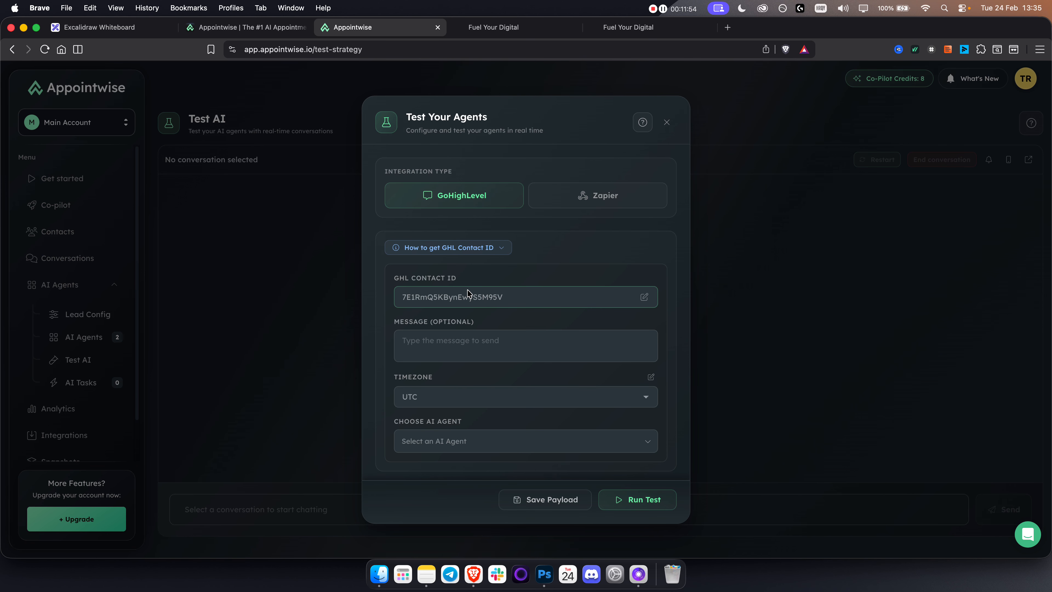
Switch to GoHighLevel, discard the new calendar form, open the fourth listed contact and copy its contact ID from the page address
click(514, 29)
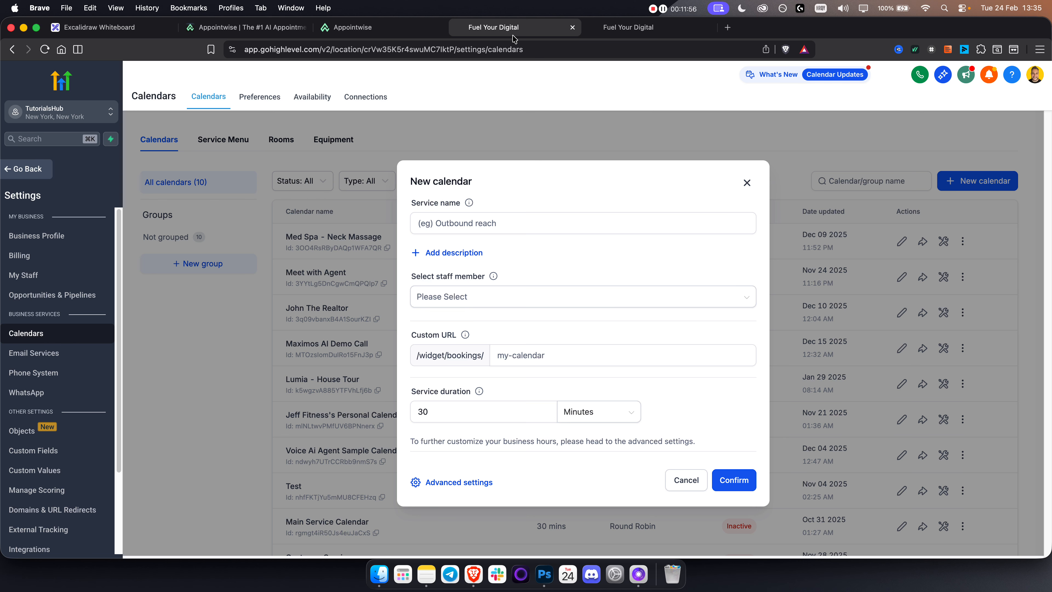
click(747, 183)
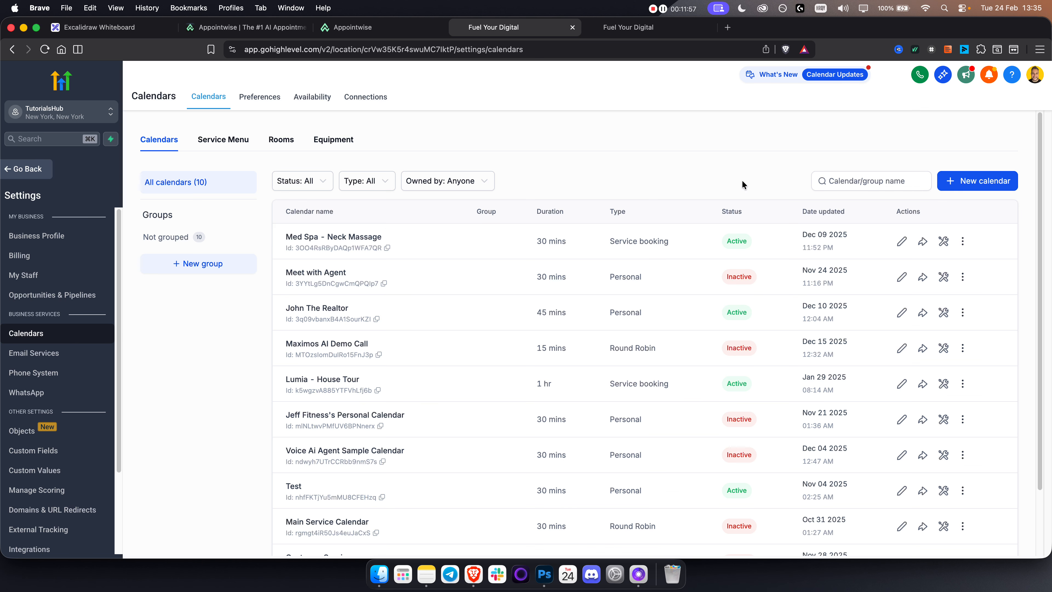
click(35, 169)
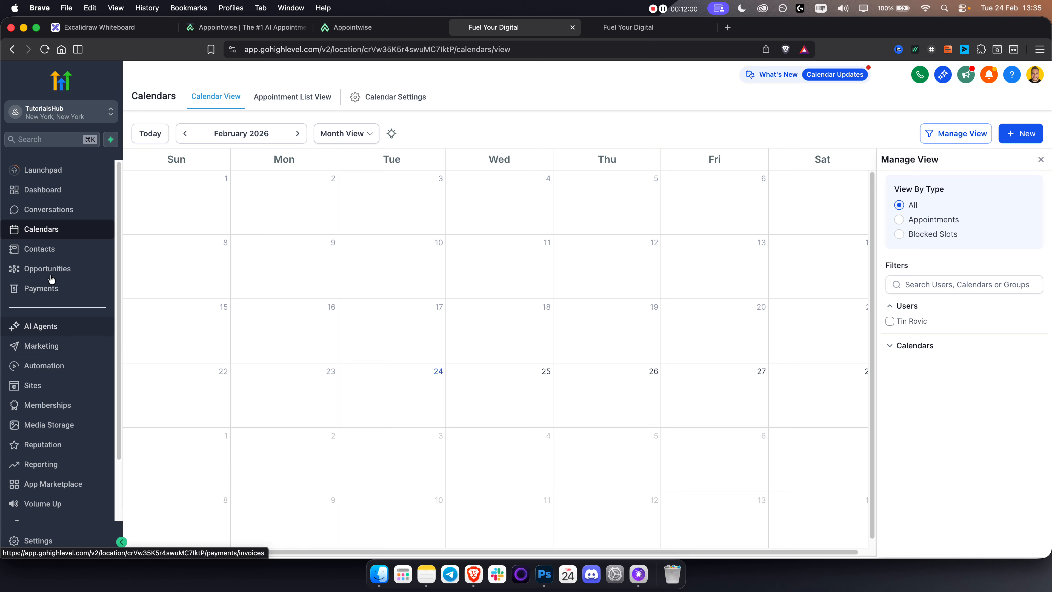
click(53, 250)
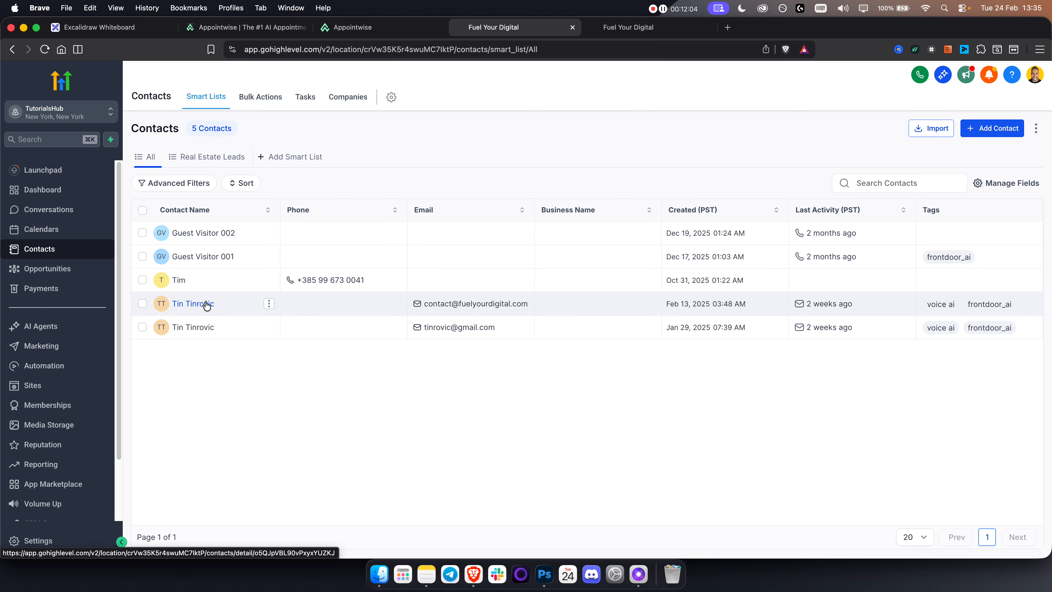
click(196, 304)
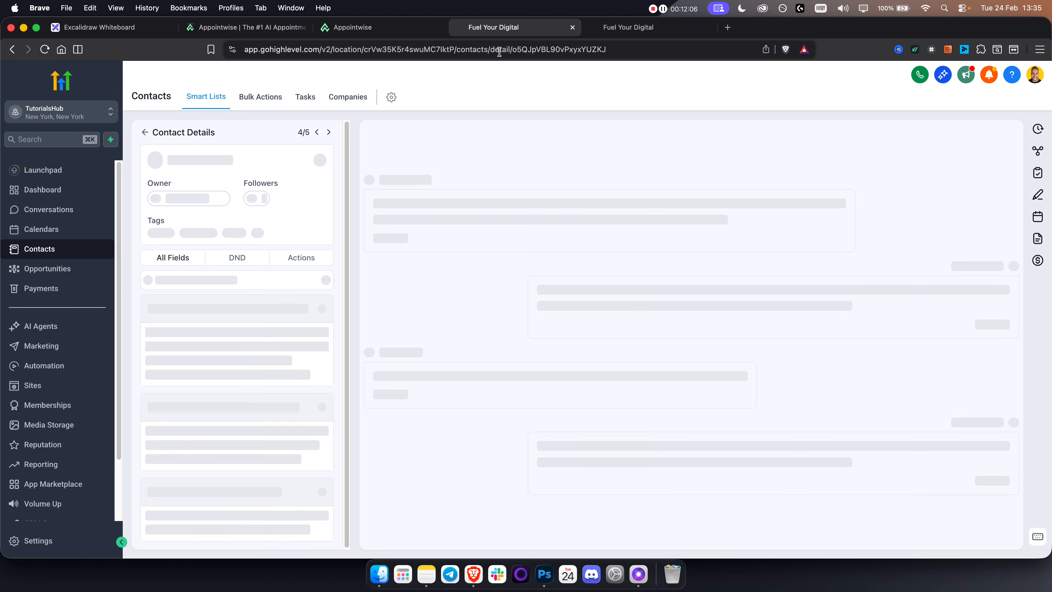
drag(513, 50, 604, 50)
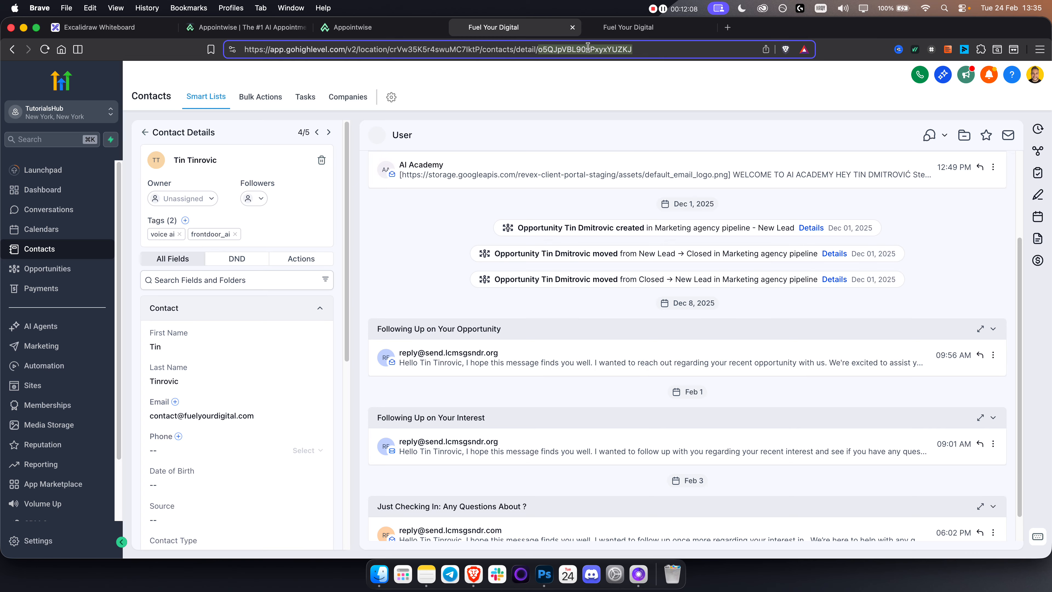
right_click(591, 50)
click(618, 120)
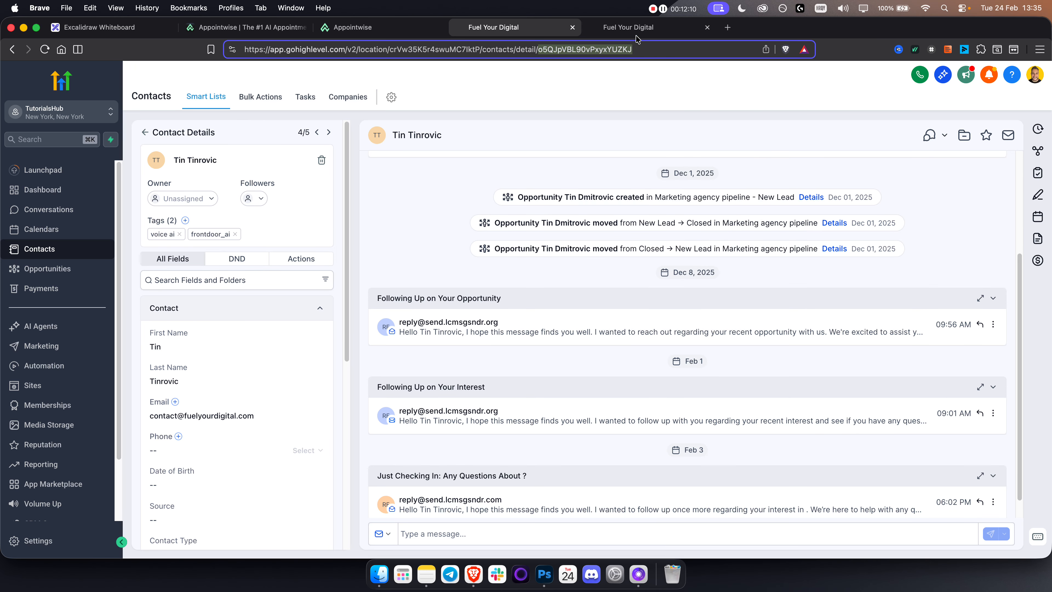
Return to Appointwise and replace the GHL contact ID in the agent test with the copied one
click(641, 29)
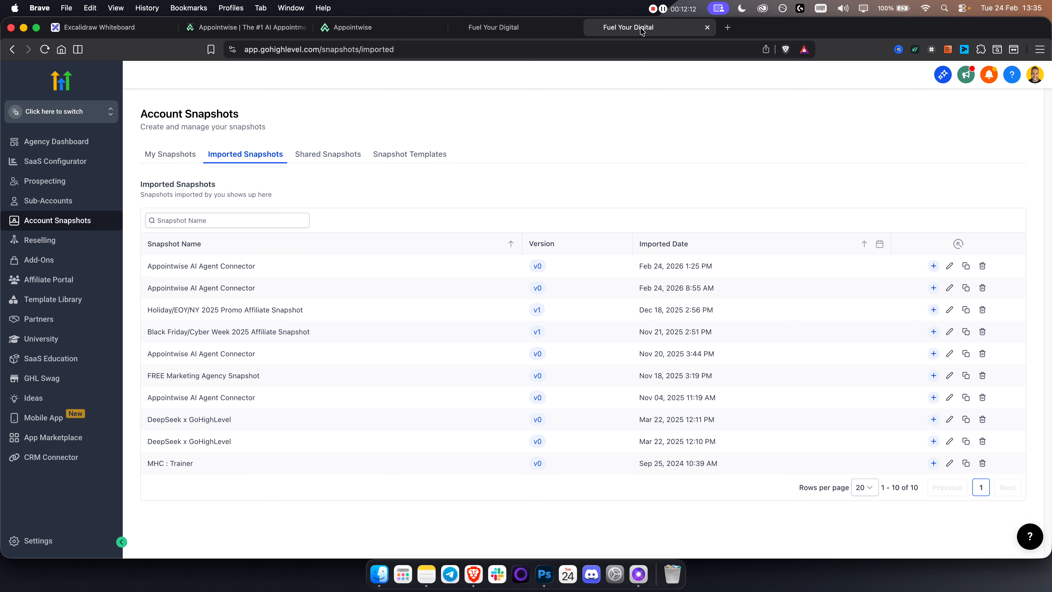
click(365, 28)
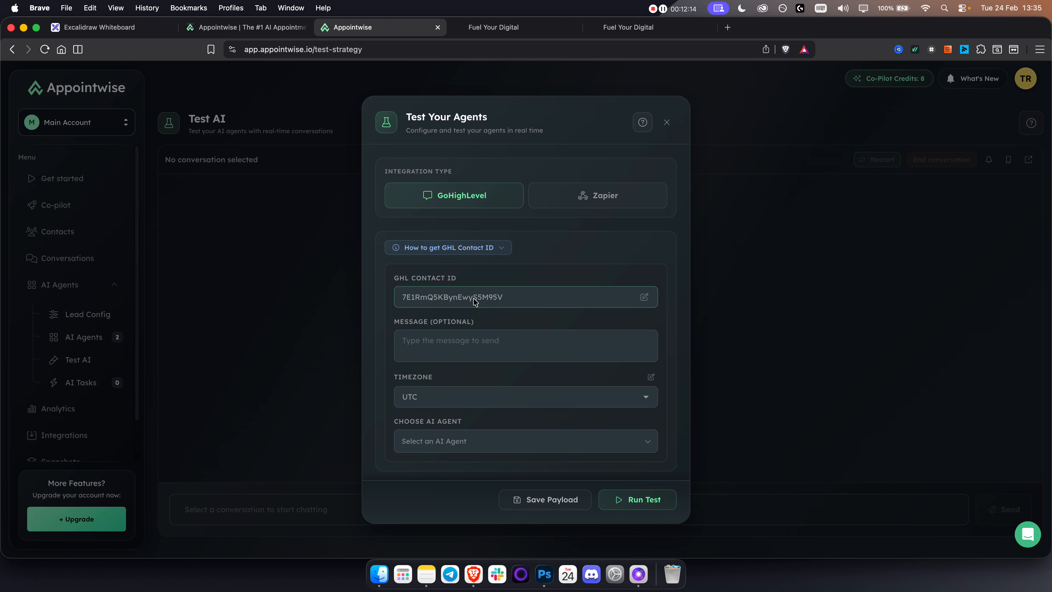
click(644, 297)
click(535, 299)
key(super+a)
key(super+v)
Enter the test message "Hello, I am interested in car detailing", choose the AI agent and run the test
click(473, 346)
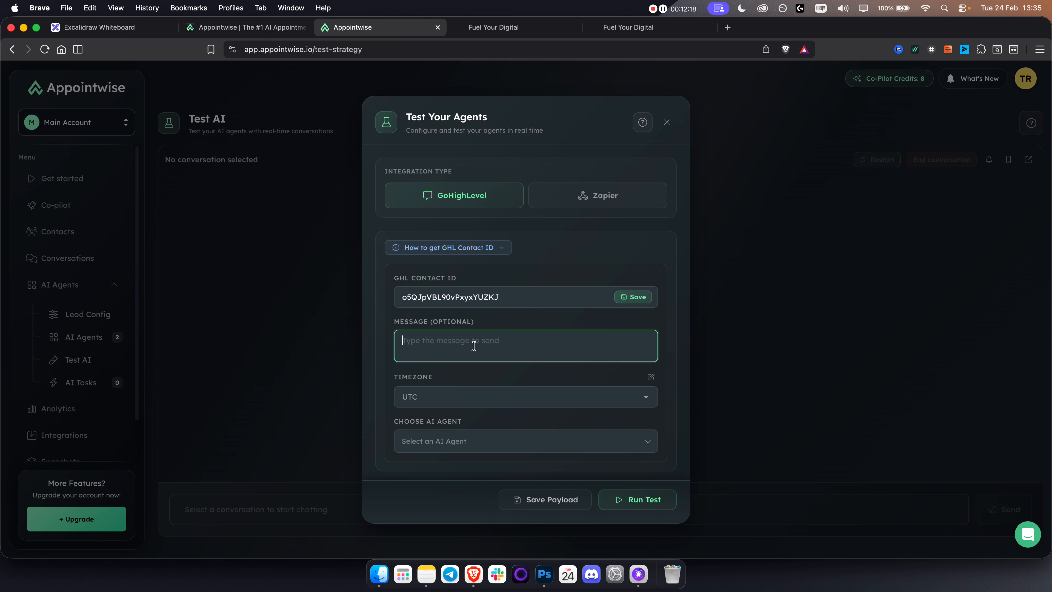
text(H)
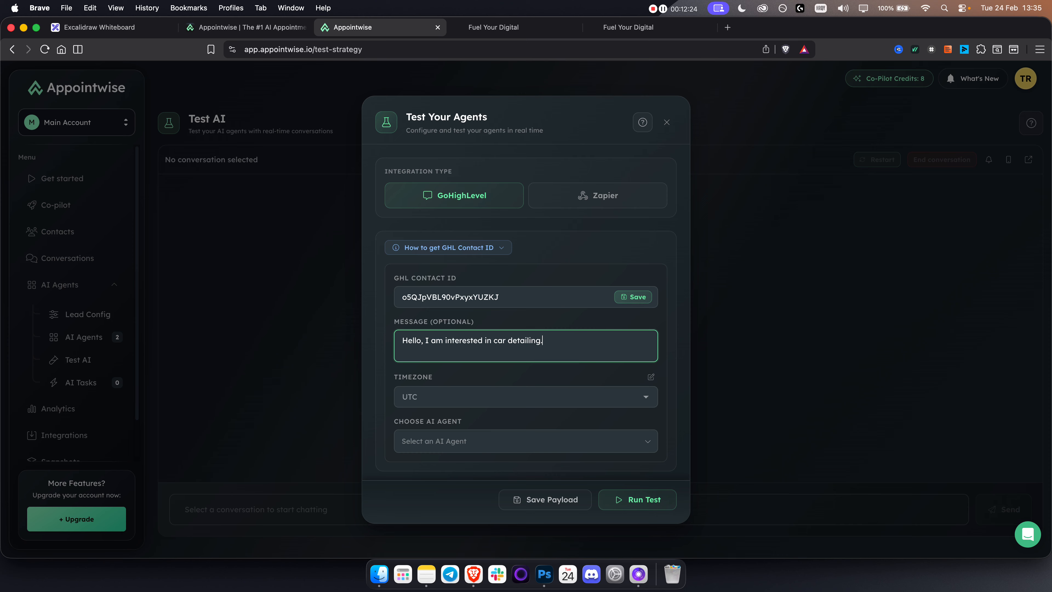
click(613, 499)
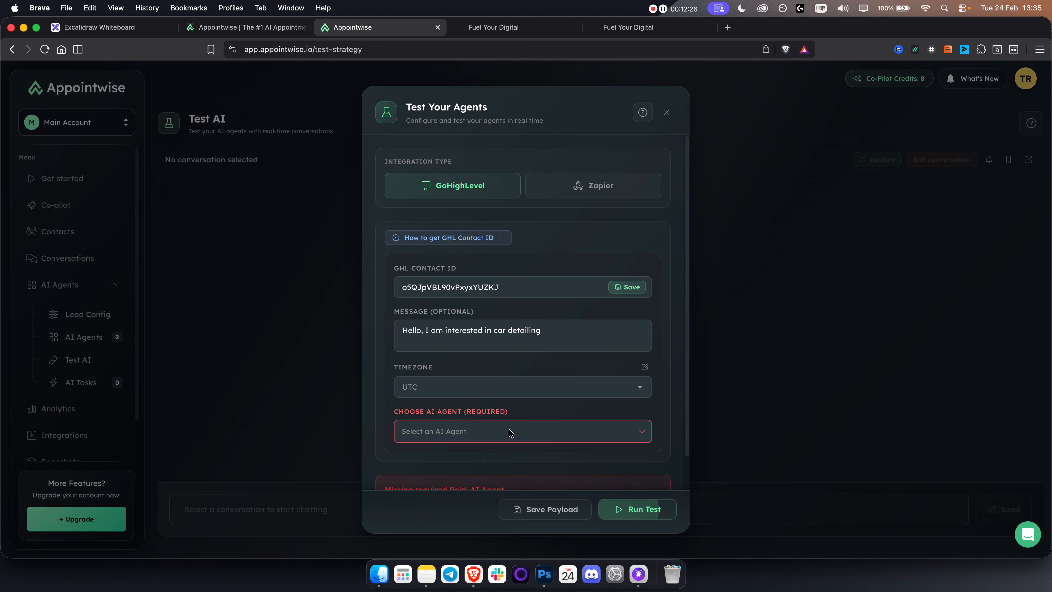
click(429, 434)
click(436, 485)
click(623, 513)
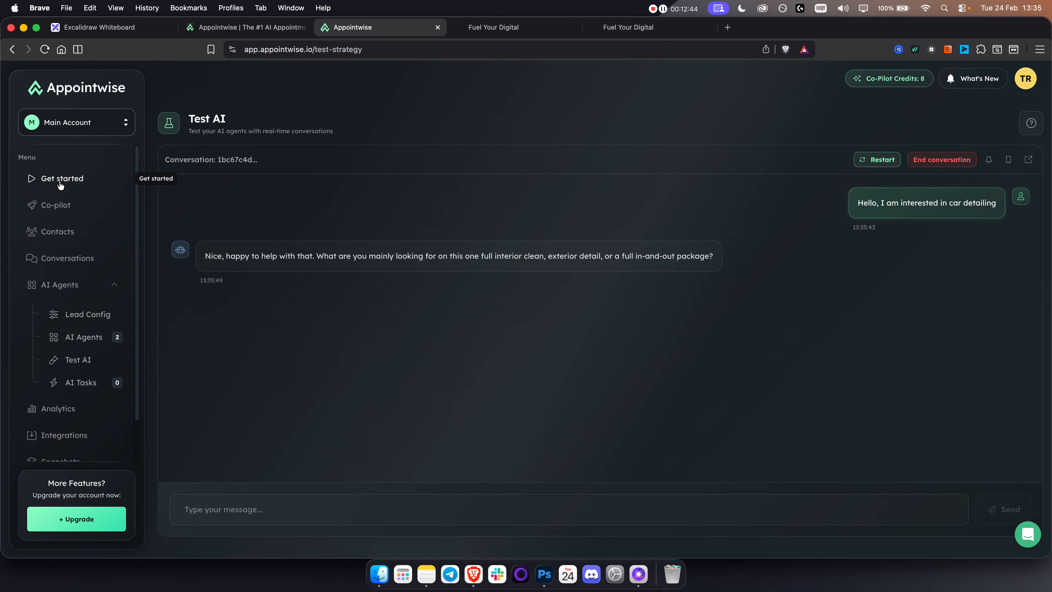
Review the getting-started checklist and its Launch in GHL walk-through, and close the walk-through
click(72, 187)
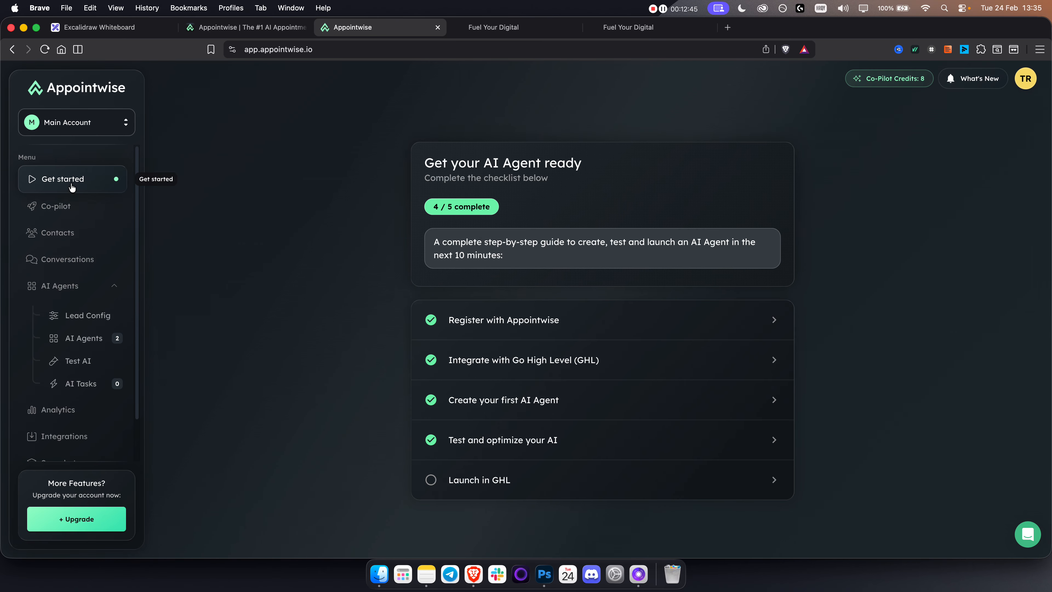
click(489, 487)
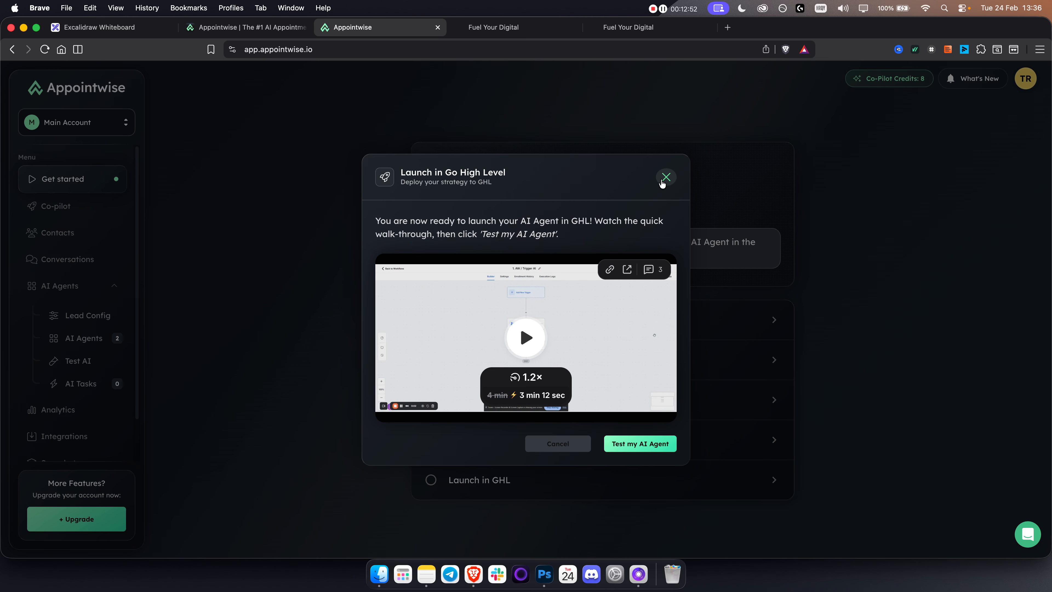
click(667, 177)
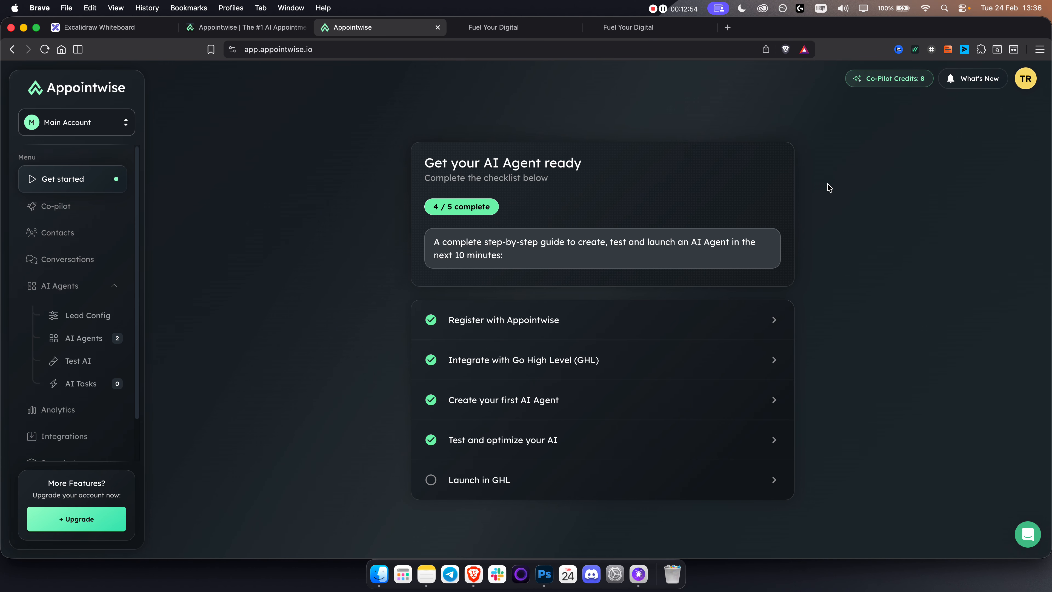